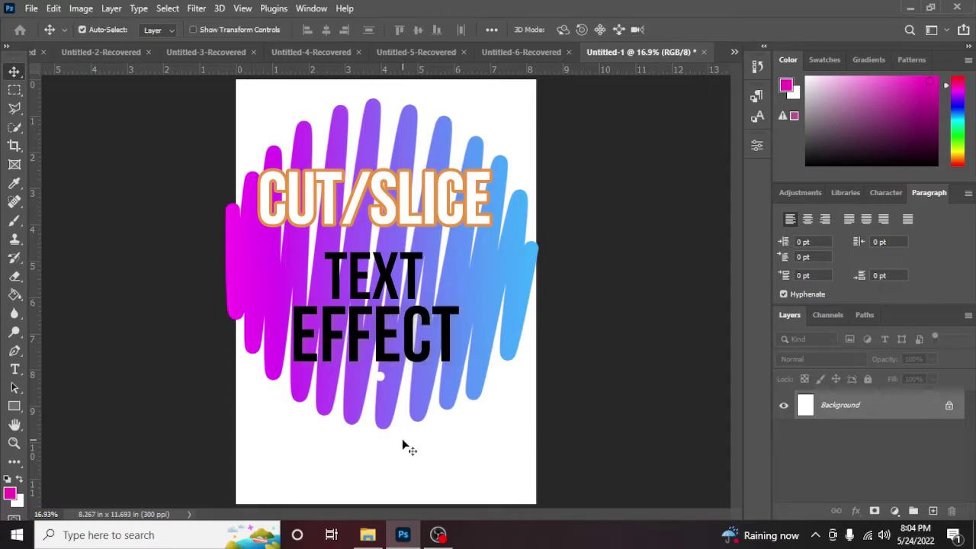
Step: Add a black Solid Color fill layer over the white page
left_click(894, 513)
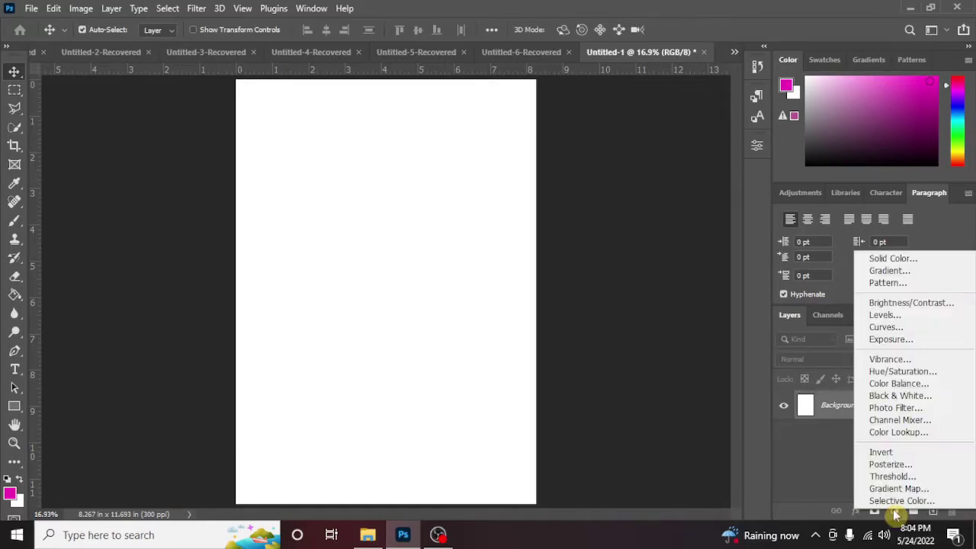
left_click(898, 260)
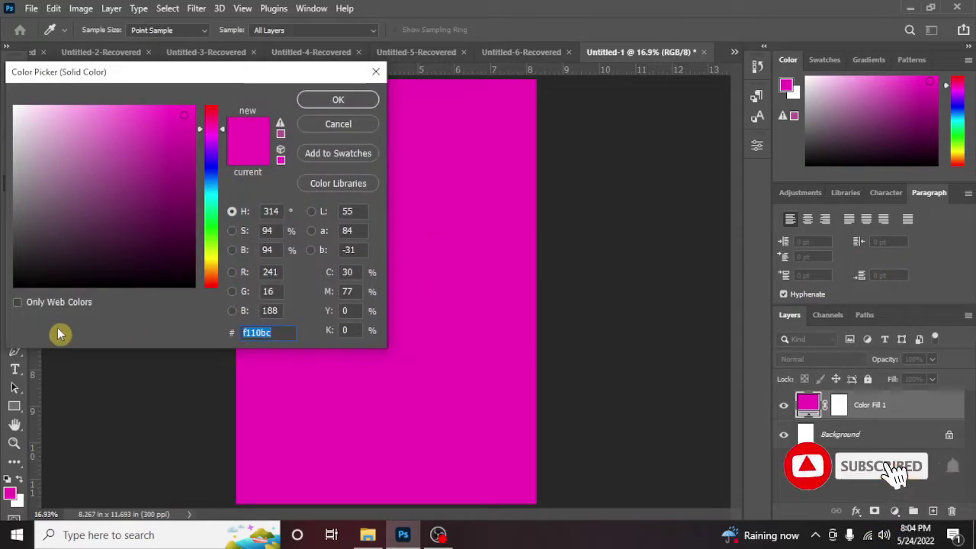
left_click(21, 276)
left_click(338, 99)
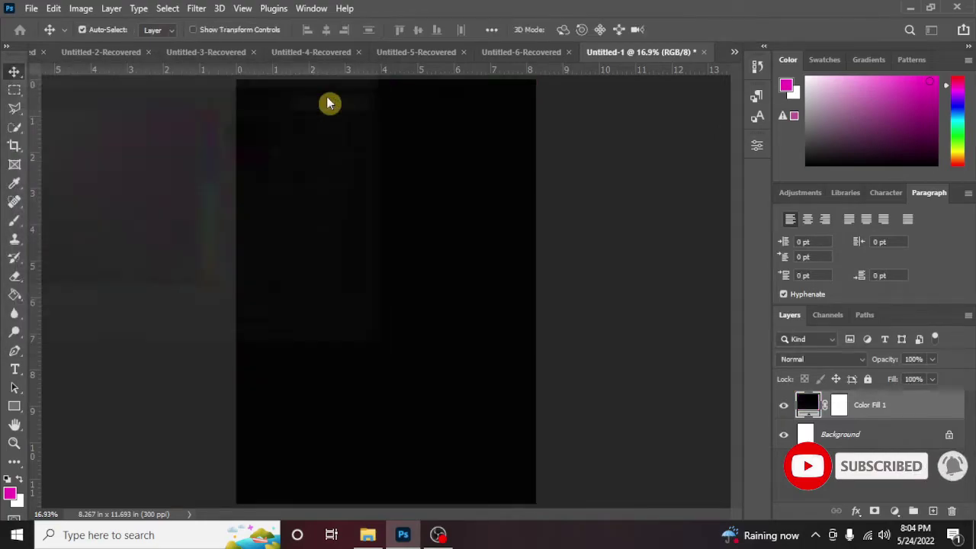
left_click(15, 369)
Step: Type the text CUT UP on the canvas and commit it
left_click(297, 267)
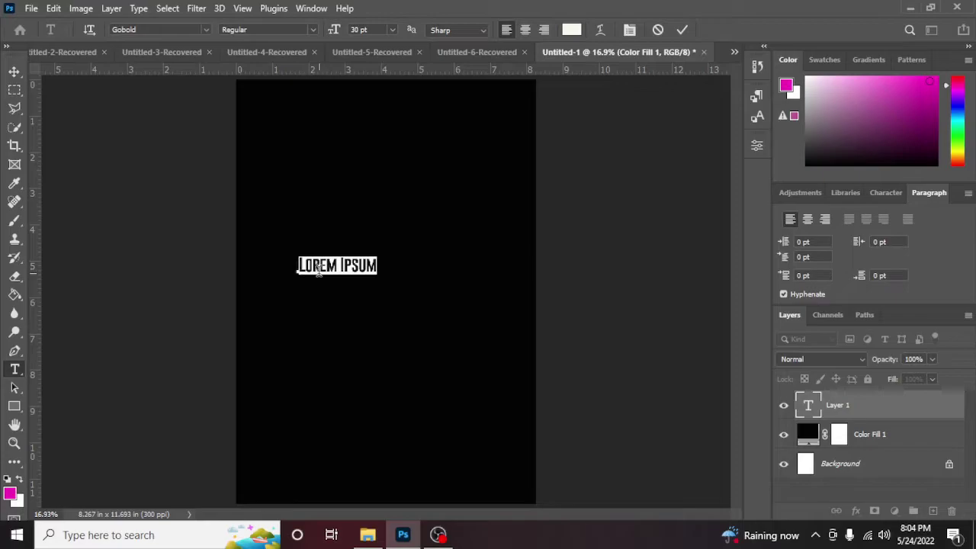
type("CUT")
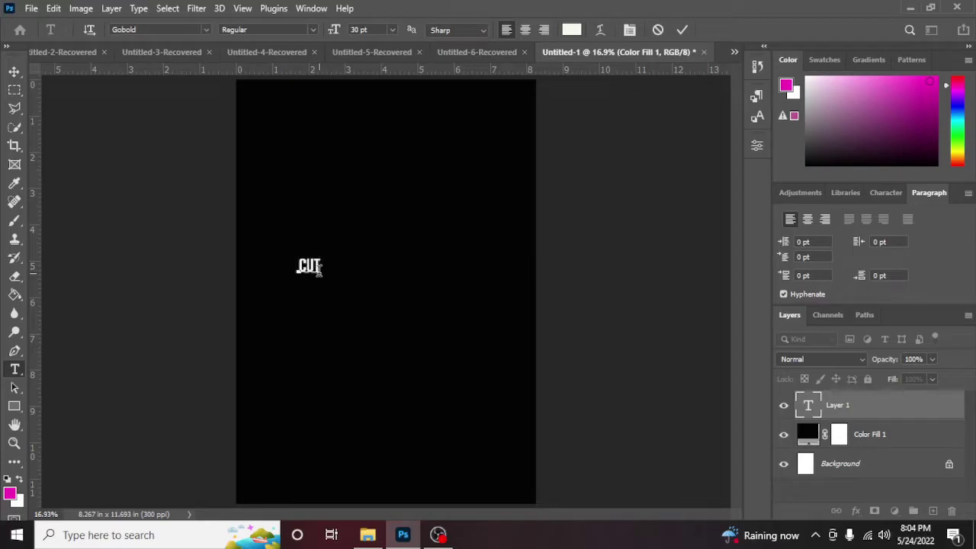
type(" UP")
left_click(15, 71)
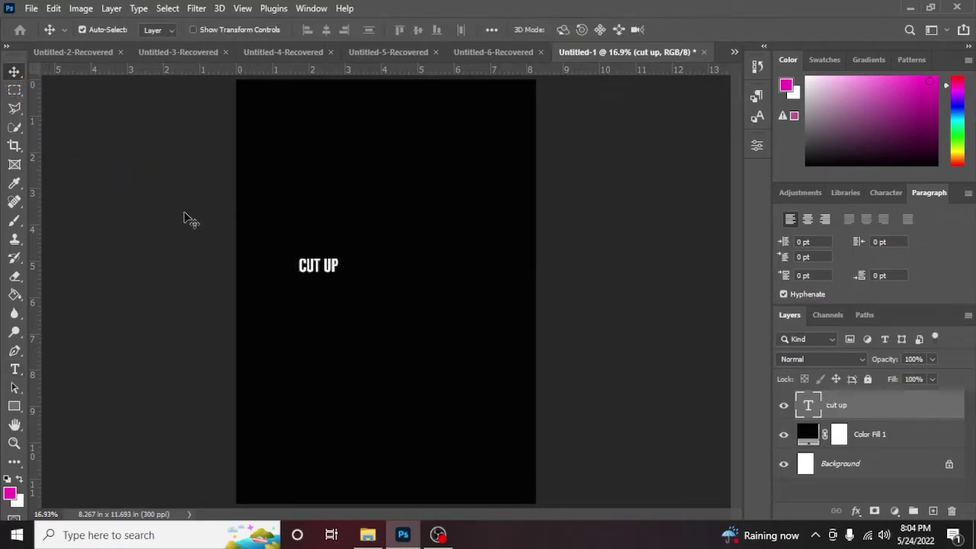
Step: Enlarge the CUT UP lettering with Free Transform and centre it on the page
key("ctrl+t")
left_click_drag(344, 277, 515, 353)
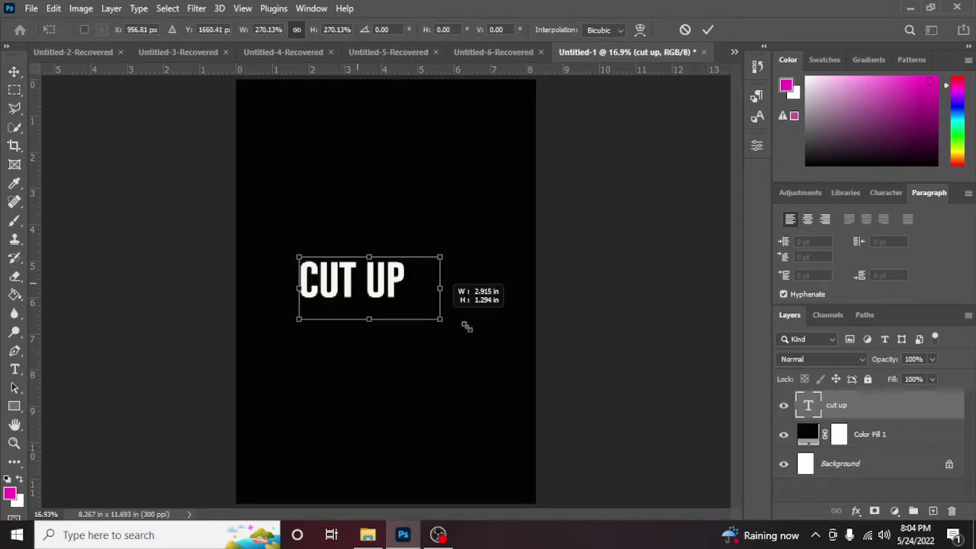
left_click_drag(295, 254, 281, 243)
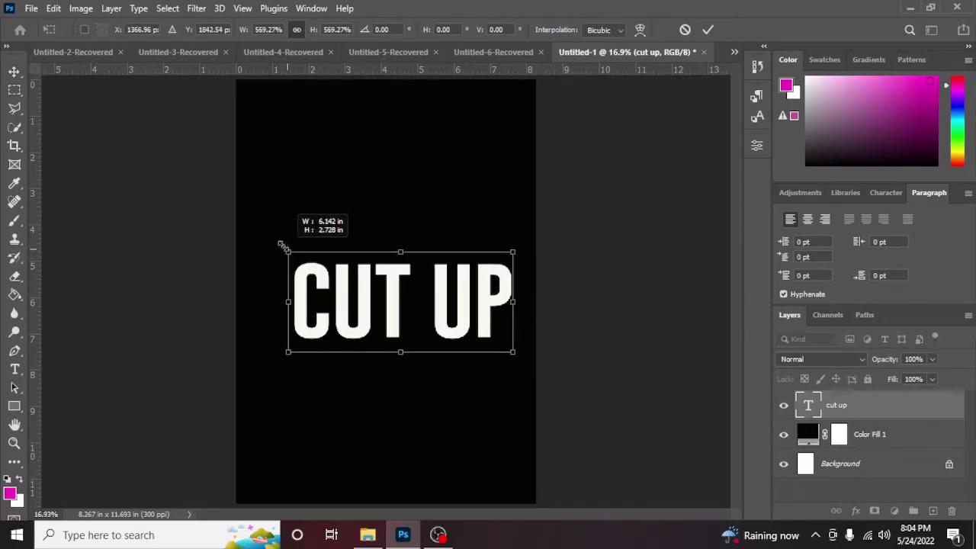
key("Return")
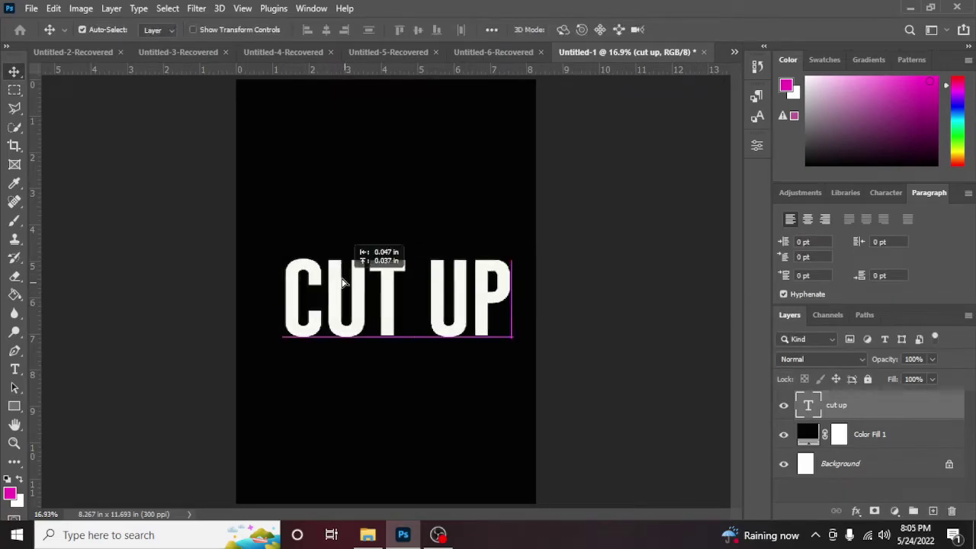
left_click_drag(345, 290, 337, 273)
key("ctrl+plus")
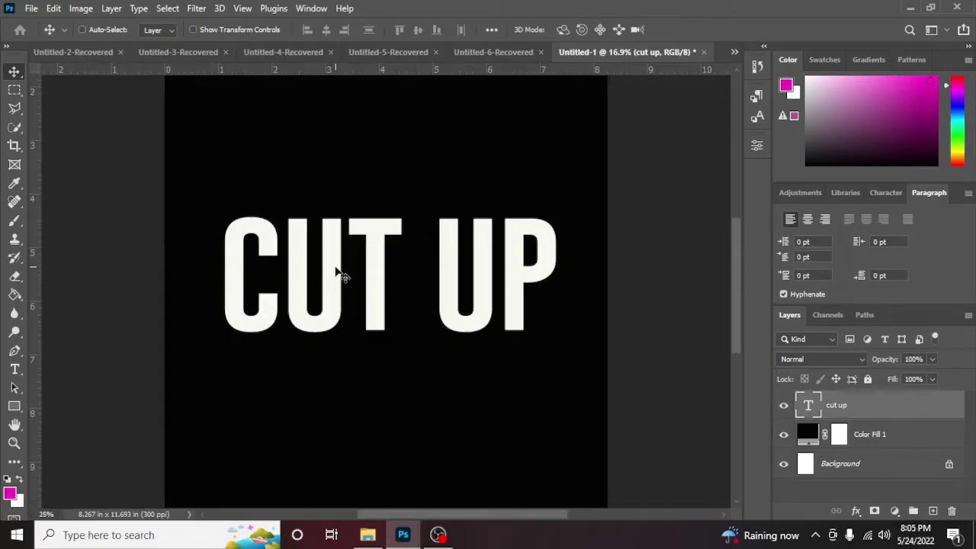
key("ctrl+plus")
left_click_drag(587, 448, 587, 471)
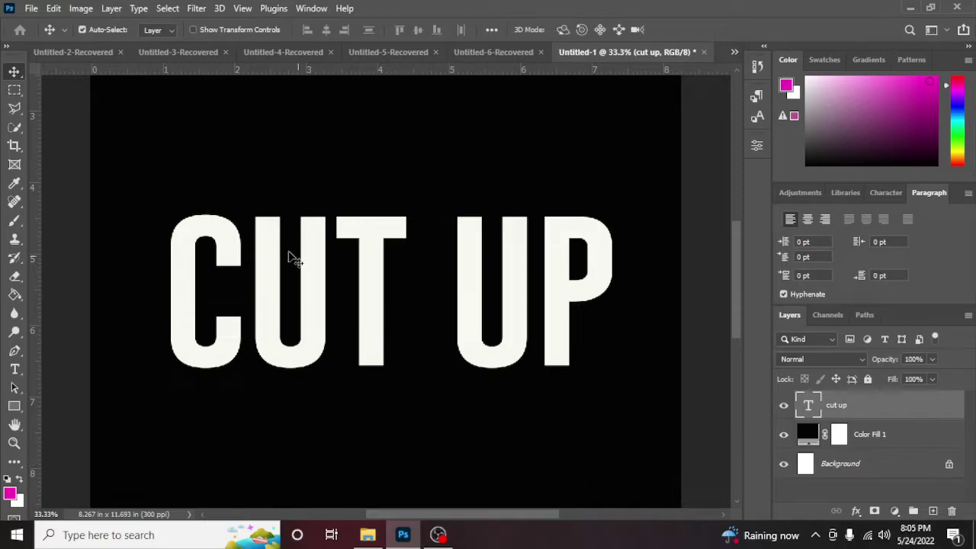
left_click(18, 86)
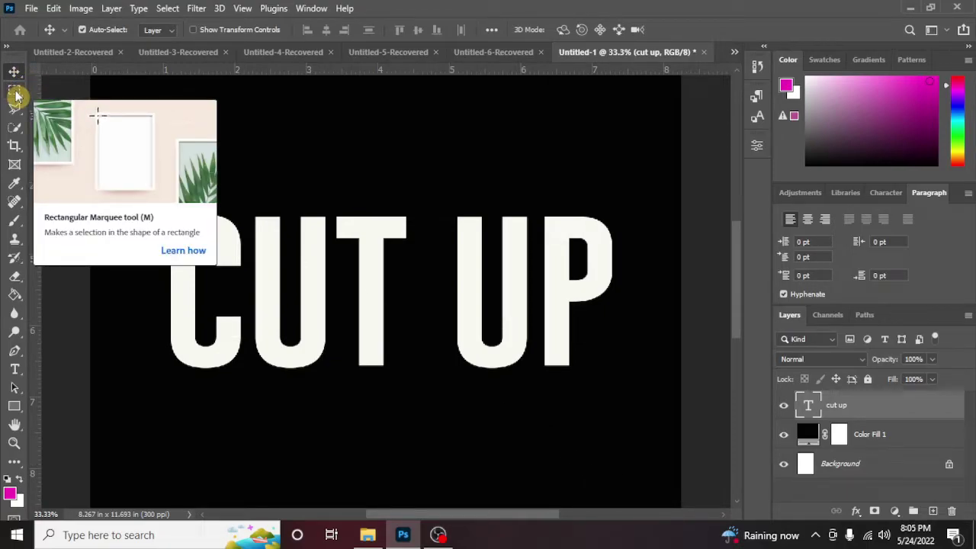
Step: Draw a four-corner Polygonal Lasso selection slanting across the top of CUT UP
left_click(15, 113)
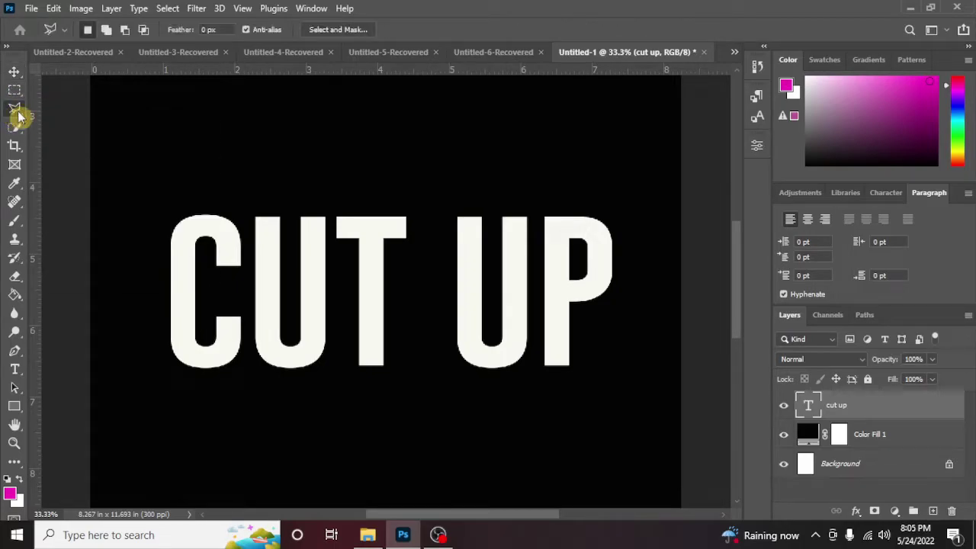
right_click(18, 112)
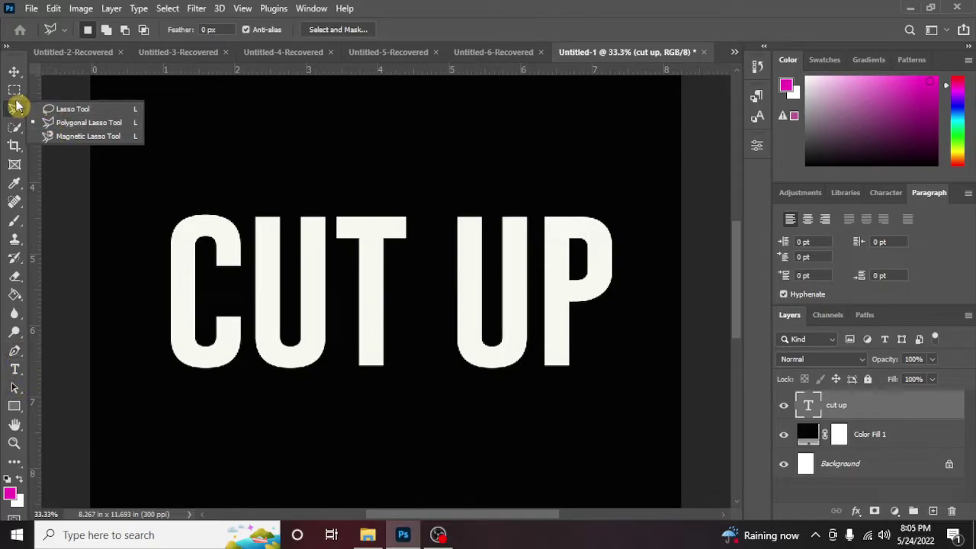
left_click(71, 125)
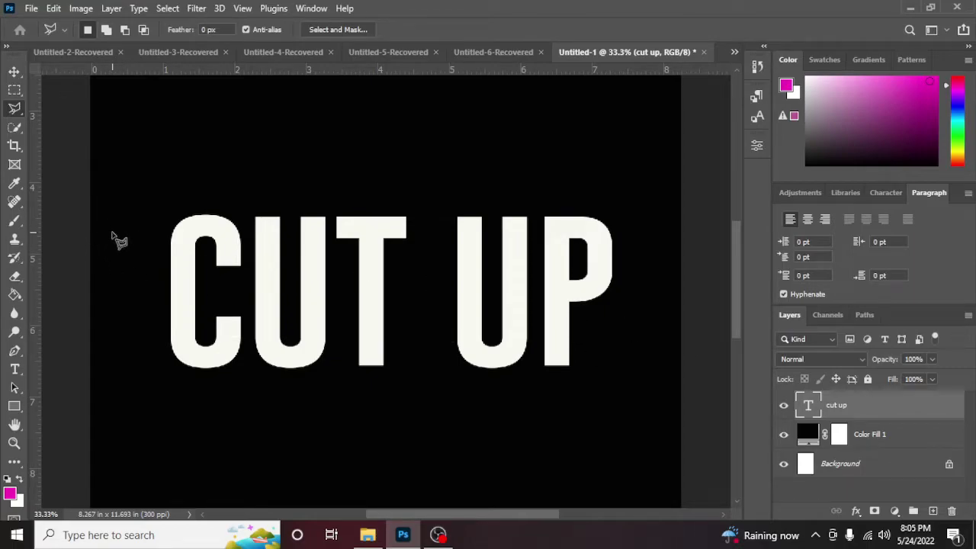
left_click(114, 231)
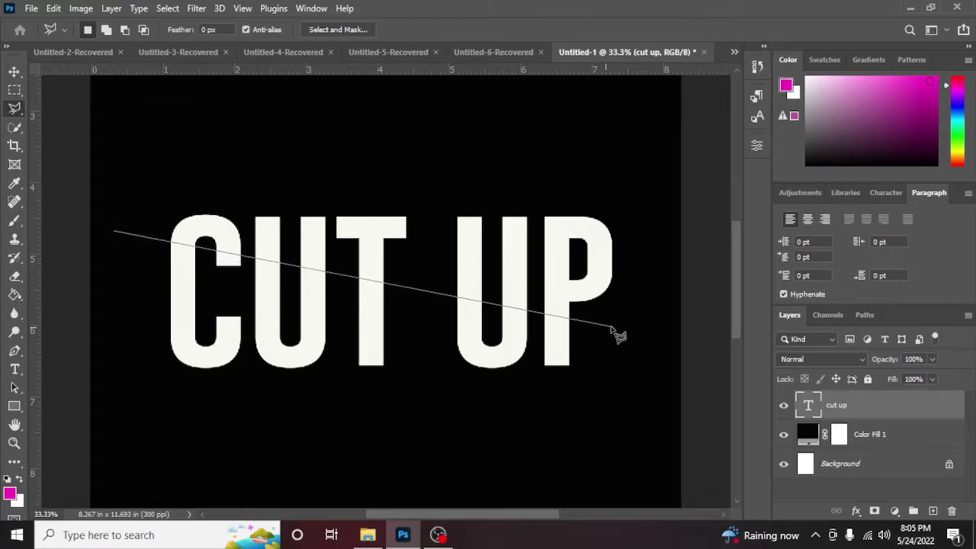
left_click(664, 320)
left_click(645, 166)
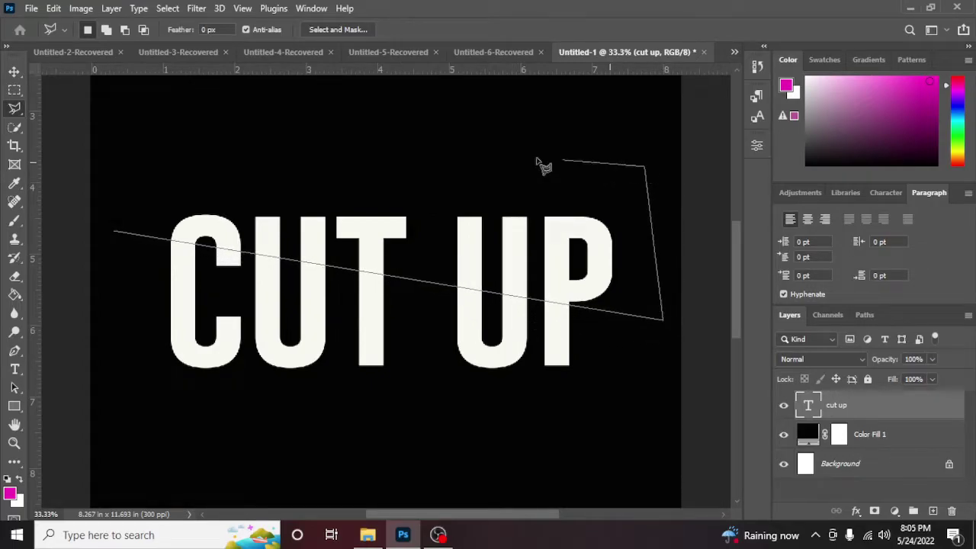
left_click(151, 124)
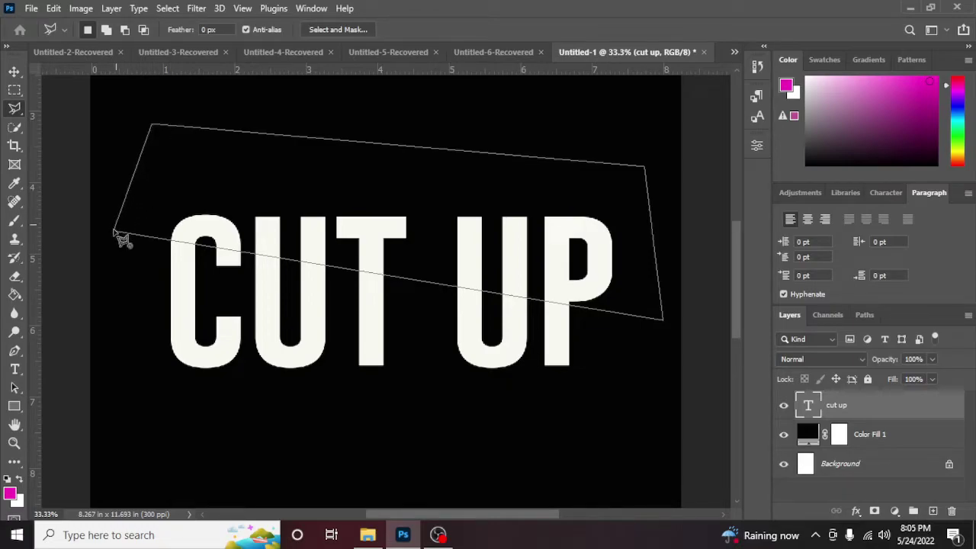
left_click(115, 231)
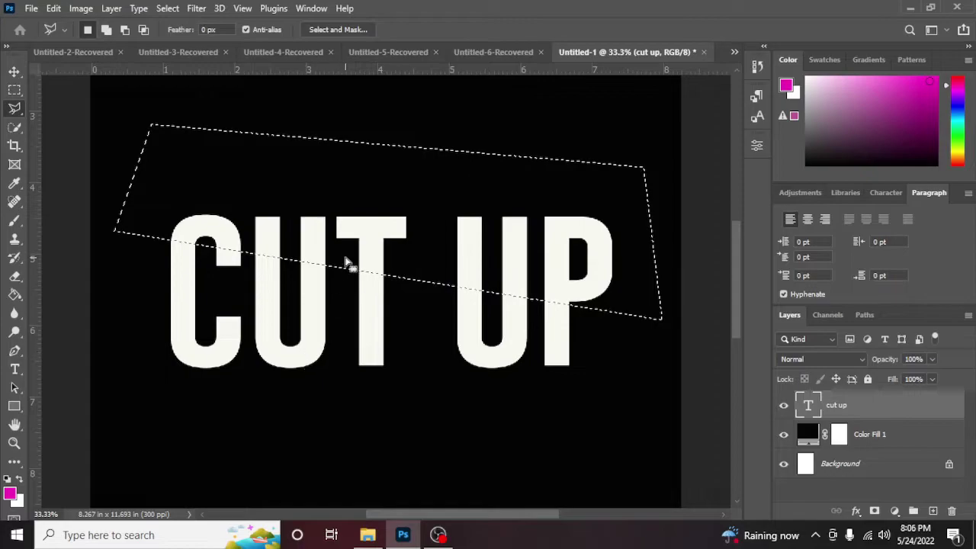
Step: Mask CUT UP to the upper slice, duplicate it with an inverted mask, and offset the copy slightly
left_click(875, 511)
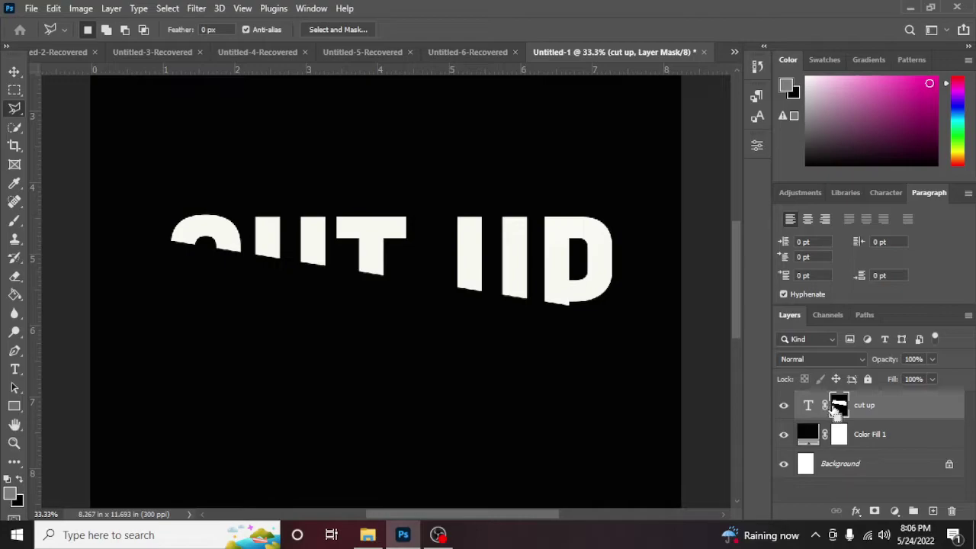
key("ctrl+j")
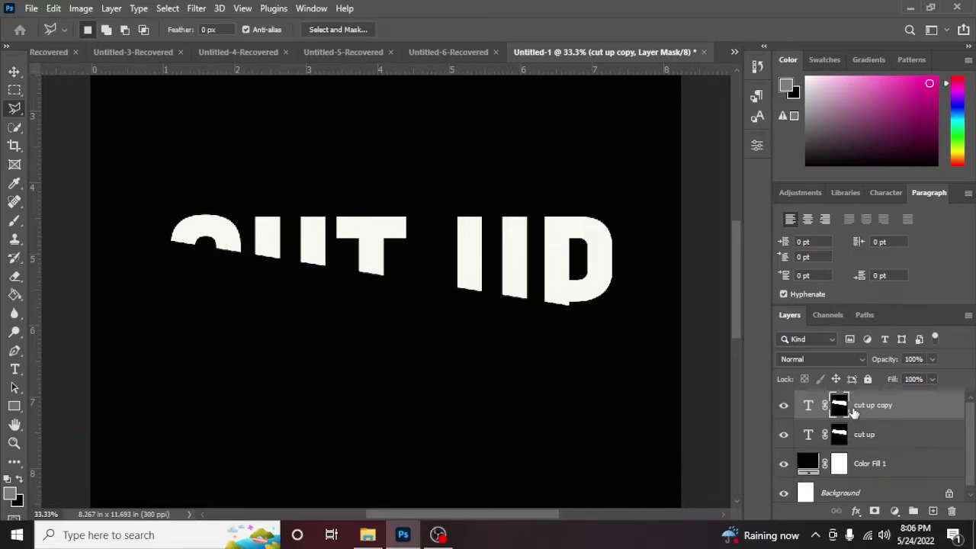
key("ctrl+i")
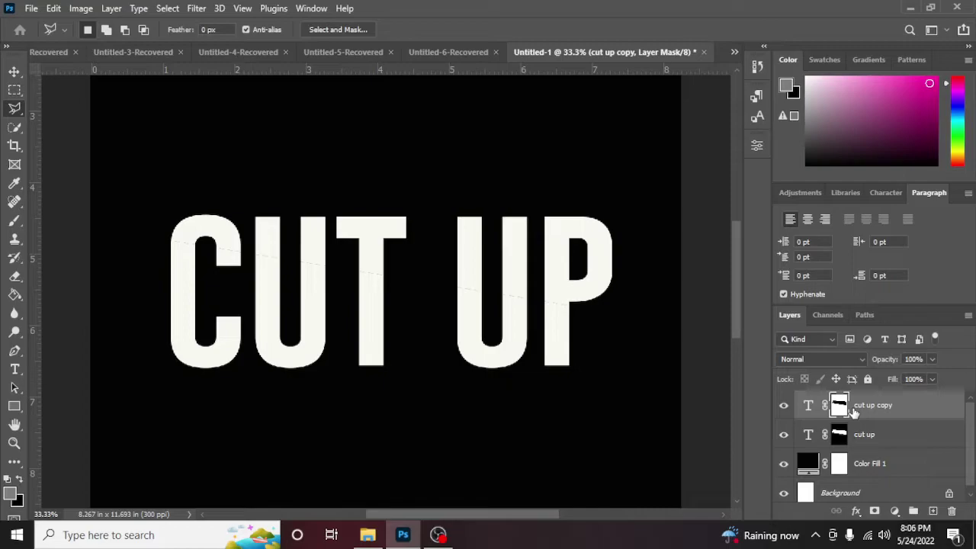
left_click(13, 72)
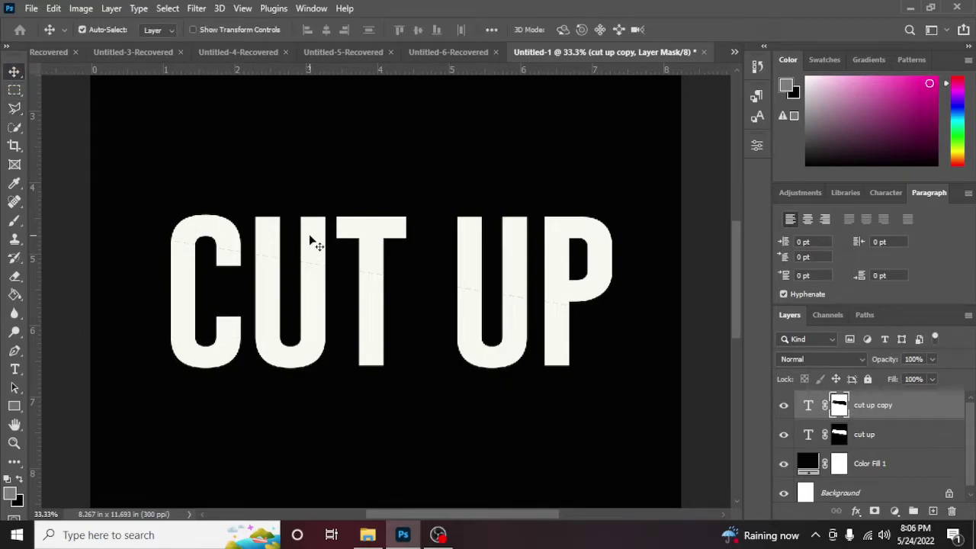
left_click_drag(264, 226, 264, 232)
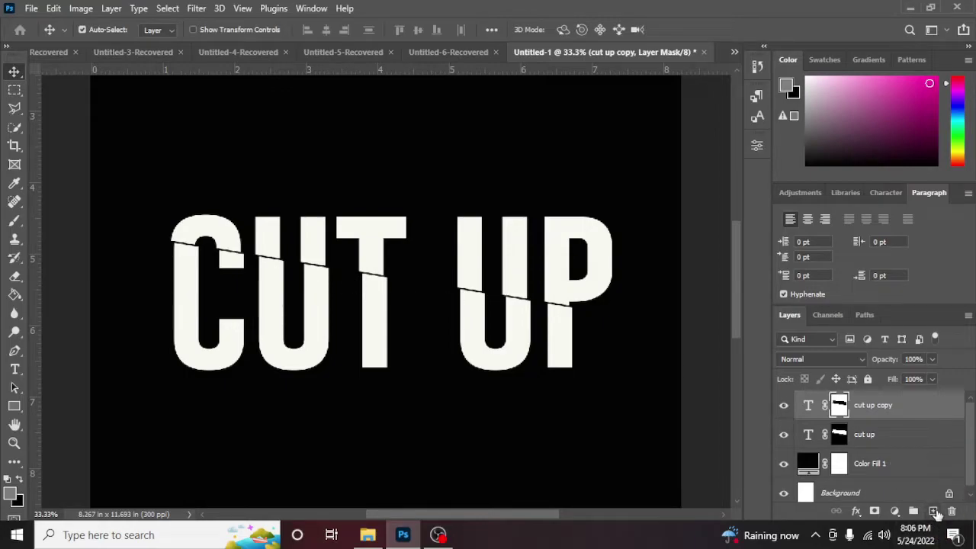
Step: On a new Layer 1, paint a black shadow inside the loaded mask selection, then deselect
left_click(934, 511)
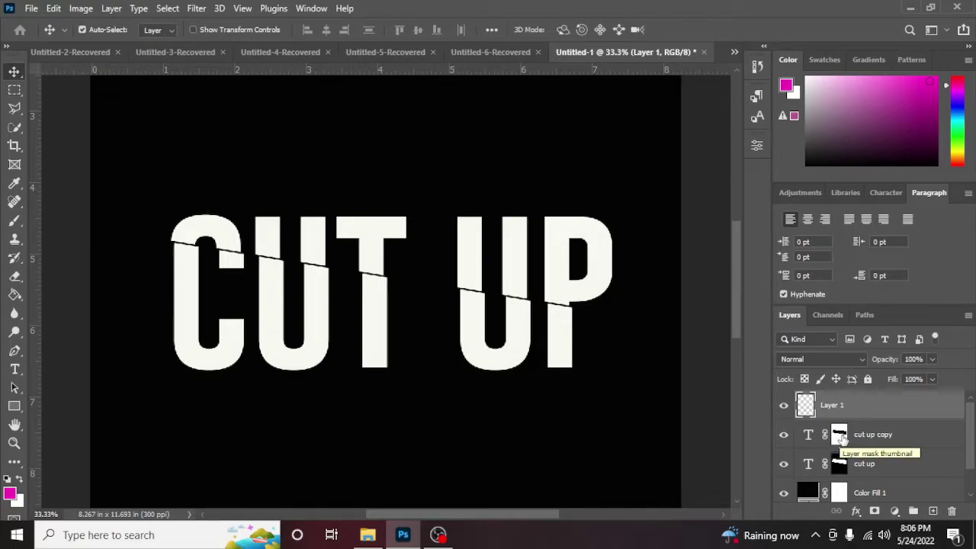
left_click(839, 436, "ctrl")
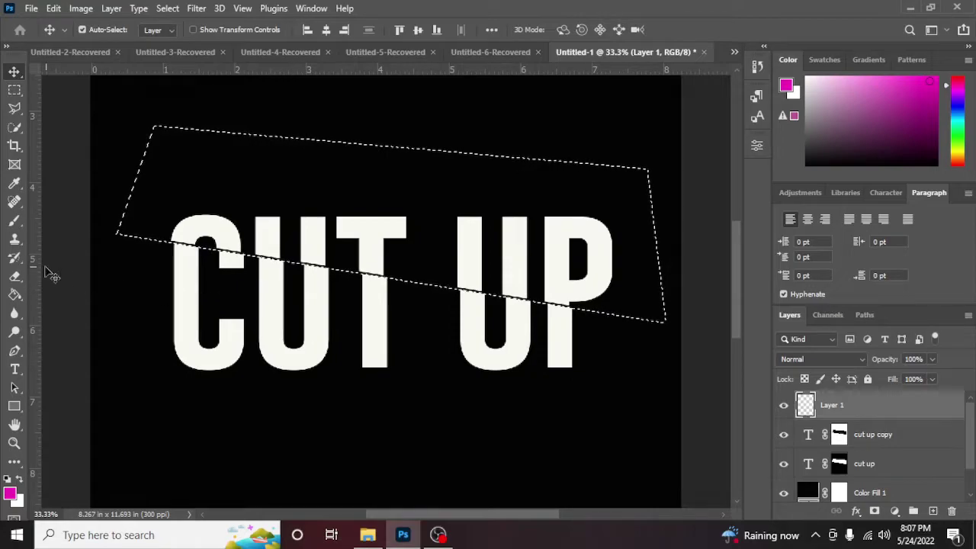
left_click(14, 227)
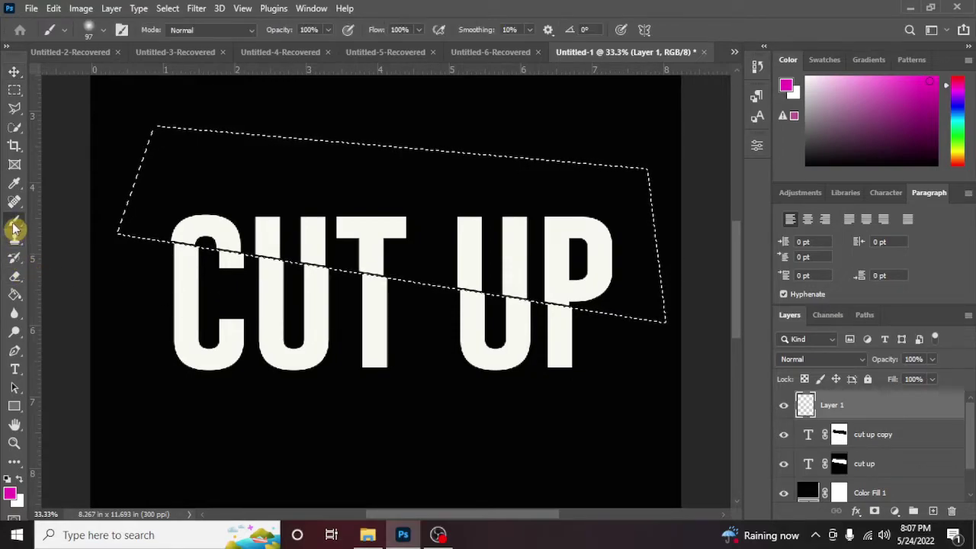
left_click(14, 227)
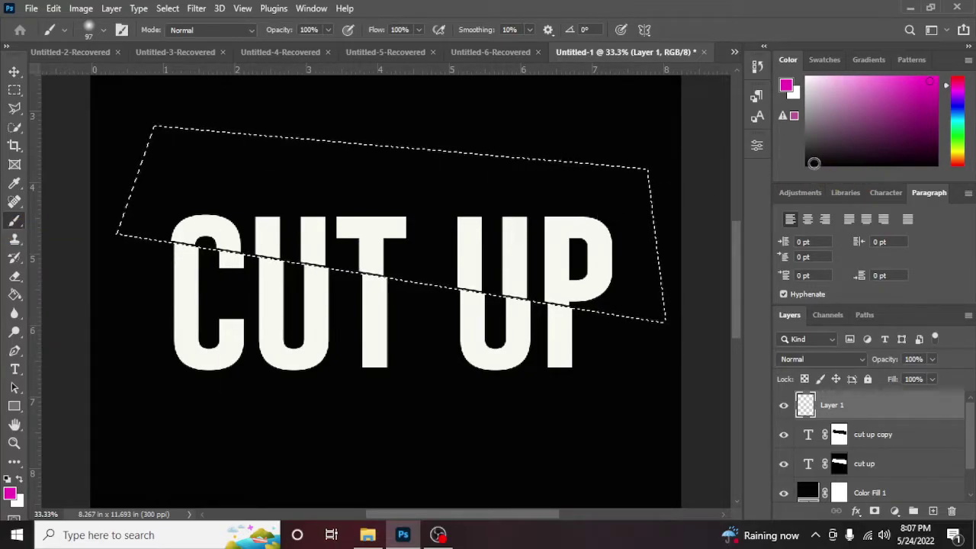
left_click(811, 163)
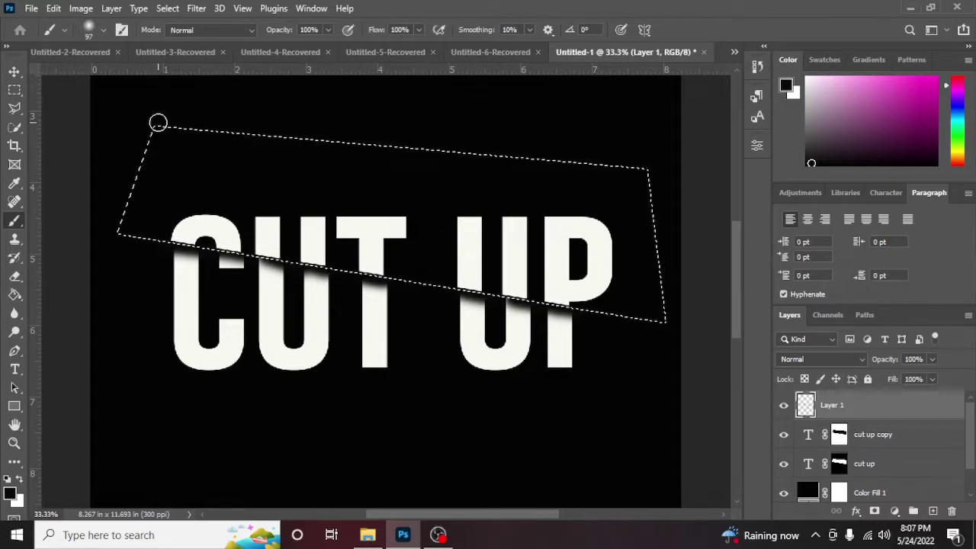
key("ctrl+d")
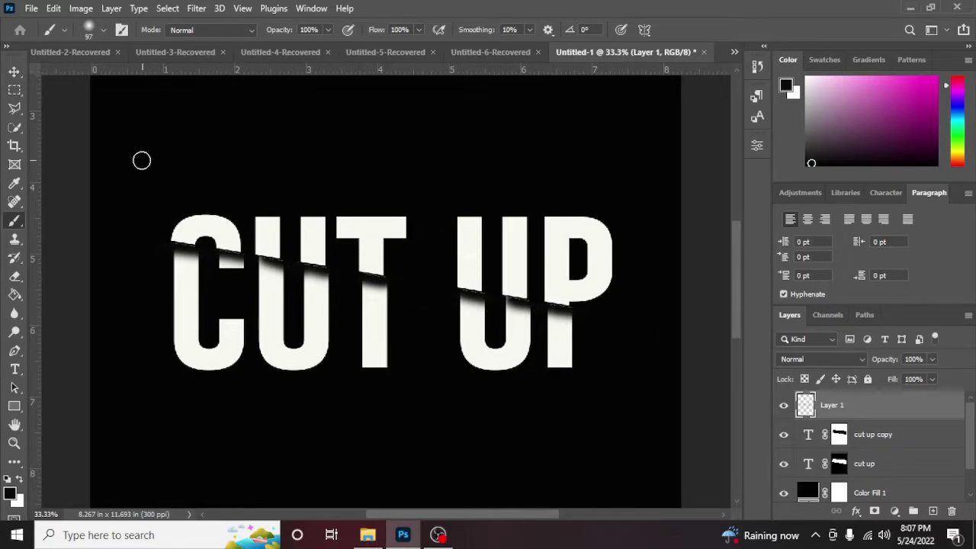
Step: Test shifting the text with the Move tool and target the cut up copy layer mask
left_click(14, 70)
left_click_drag(361, 250, 394, 202)
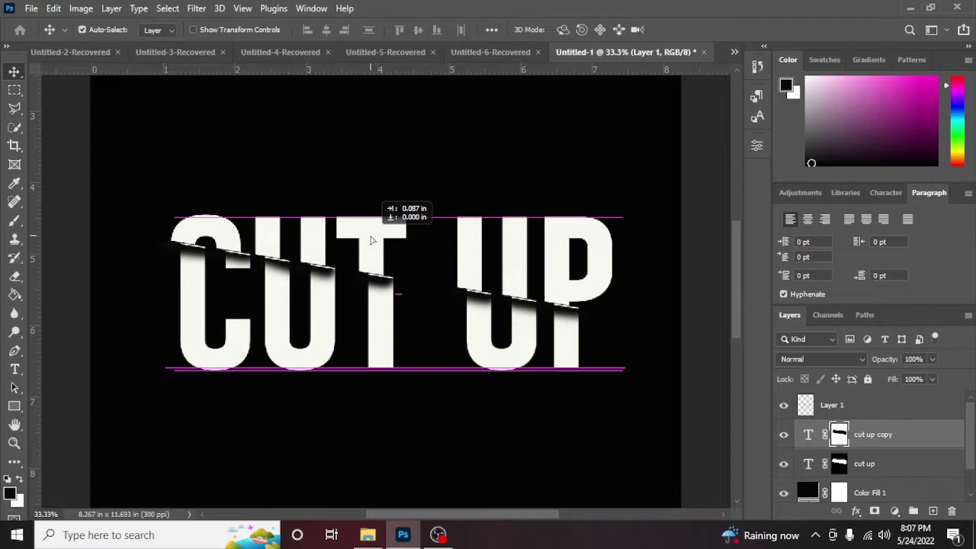
left_click(865, 408)
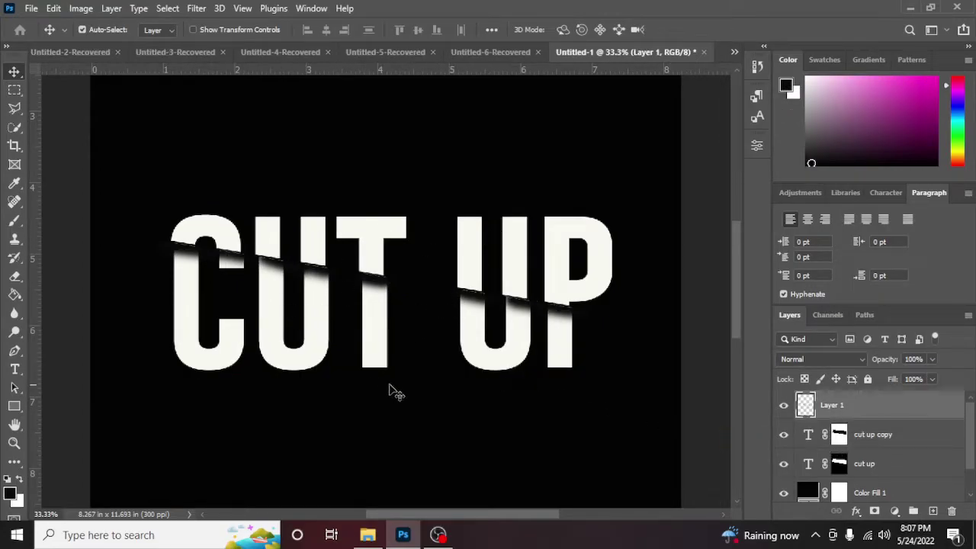
left_click(895, 438)
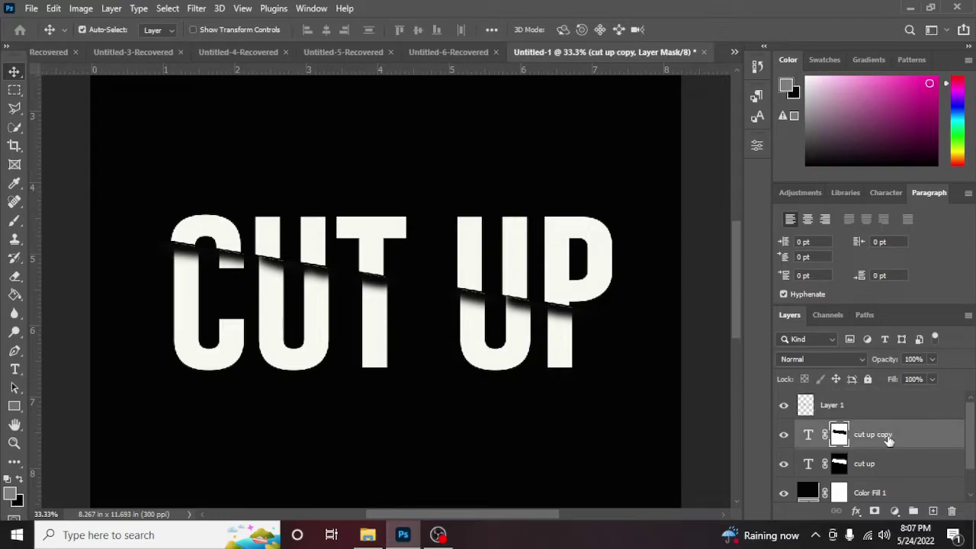
Step: Rename the cut up copy layer to baba
left_click_drag(475, 264, 483, 270)
key("ctrl+z")
double_click(877, 434)
type("b")
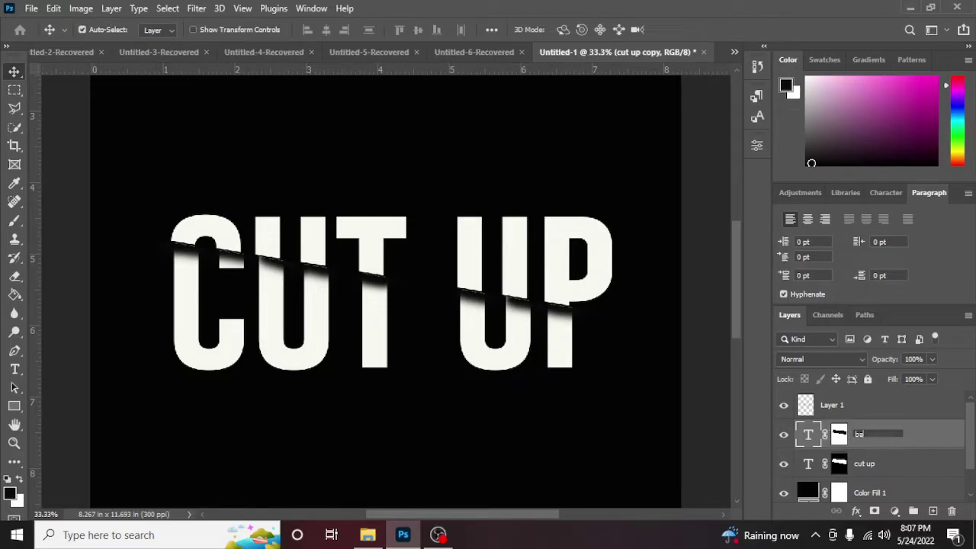
type("aba")
Step: Rename the cut up layer to taas, then select the baba layer
double_click(872, 463)
type("cub")
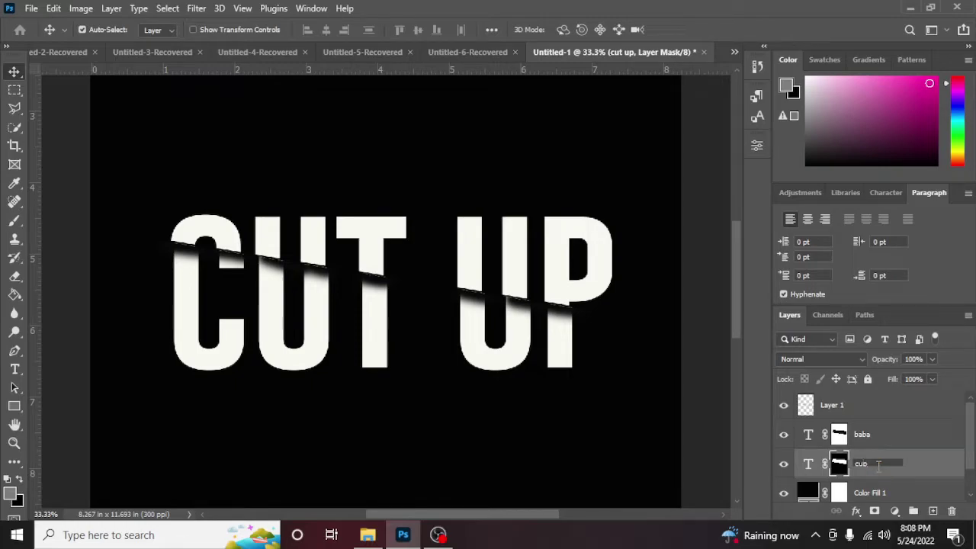
left_click(878, 464)
key("BackSpace")
key("BackSpace")
key("BackSpace")
type("taas")
key("Return")
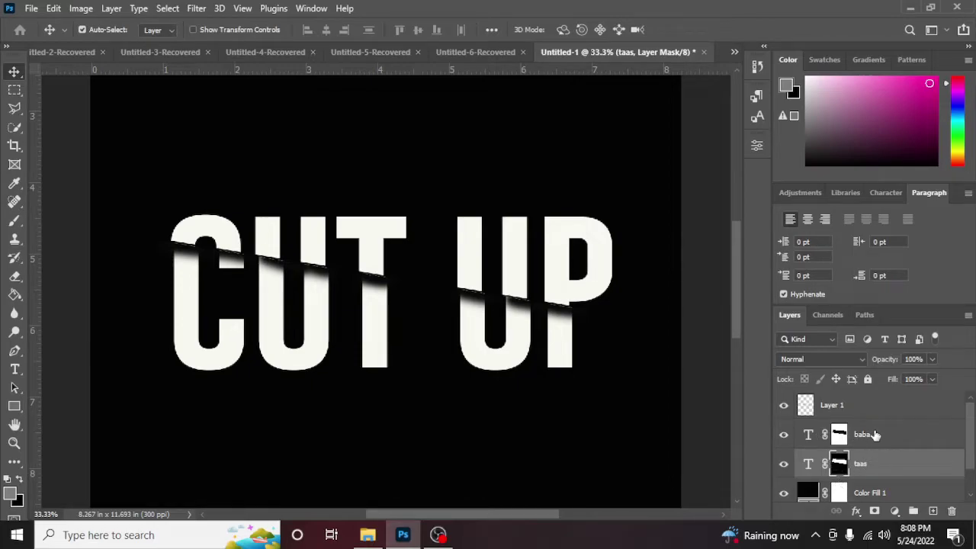
left_click(875, 434)
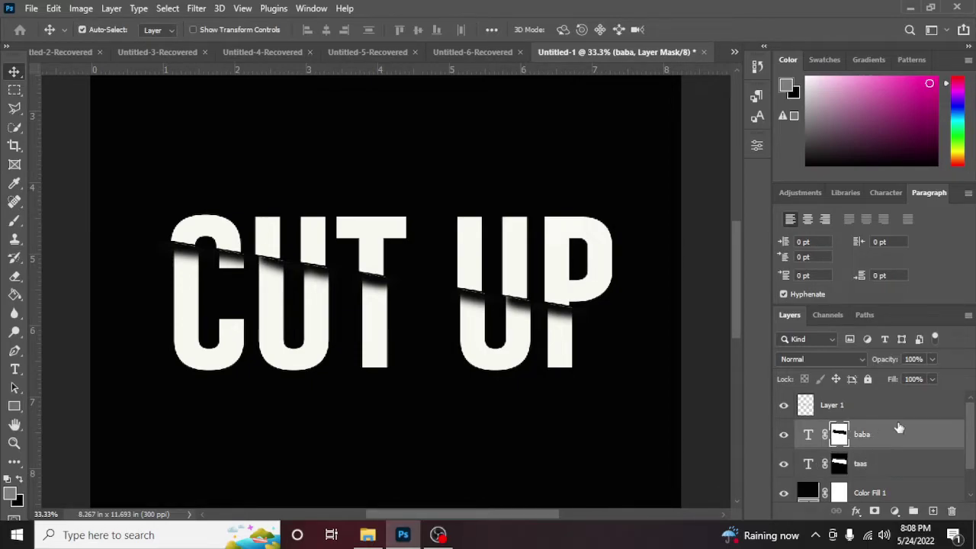
Step: Rasterize the baba type layer and target its pixel thumbnail rather than the mask
right_click(898, 430)
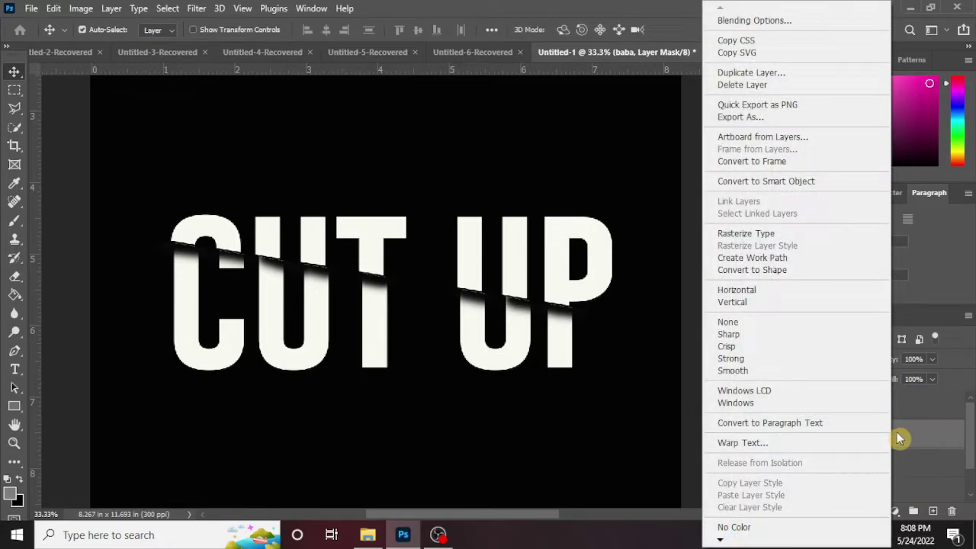
left_click(895, 440)
right_click(897, 441)
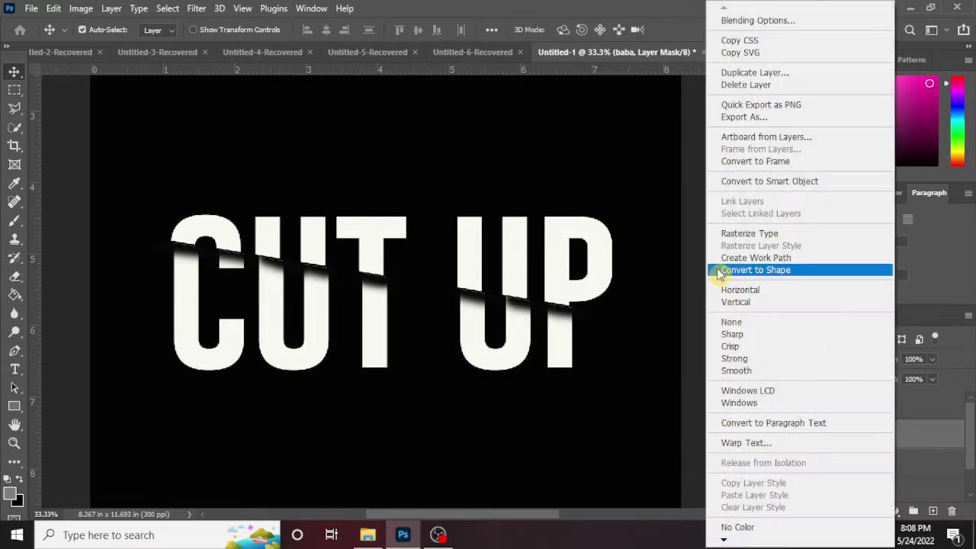
left_click(724, 240)
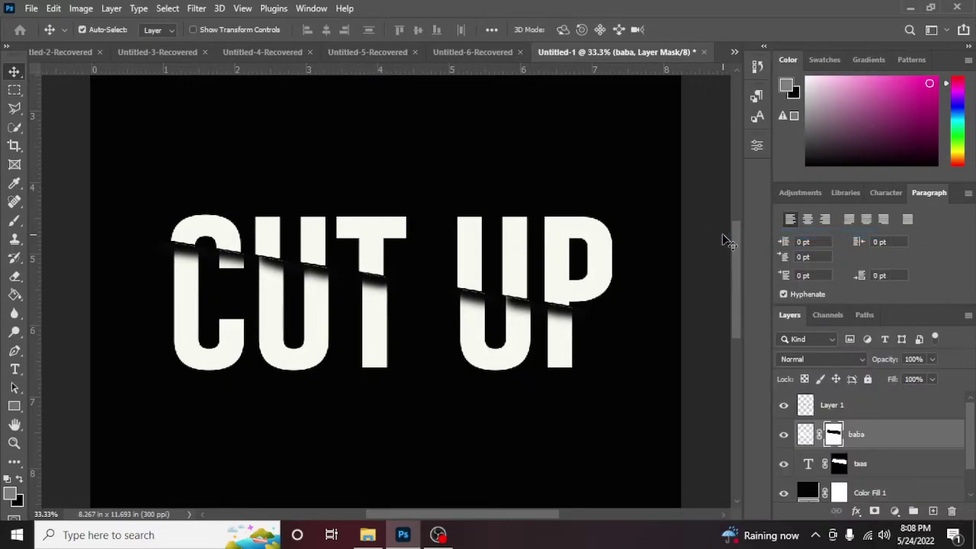
left_click(806, 435)
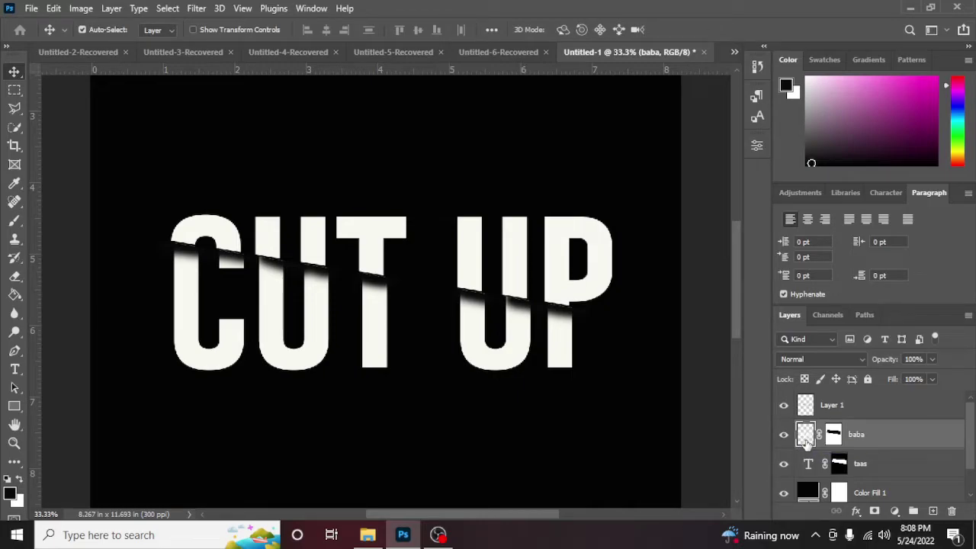
Step: Paint Bucket the lower halves of U, P, T, U and C in magenta
left_click(14, 220)
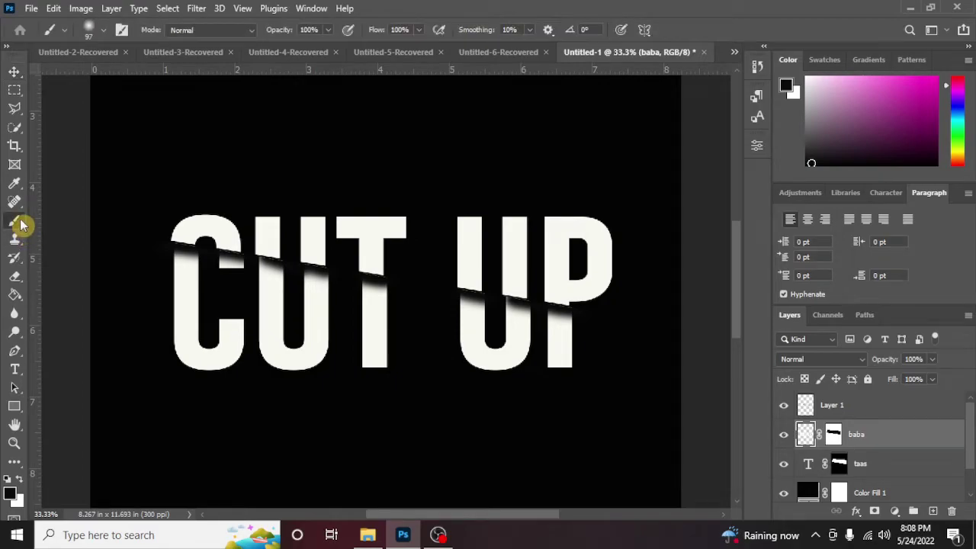
left_click(15, 294)
left_click(933, 80)
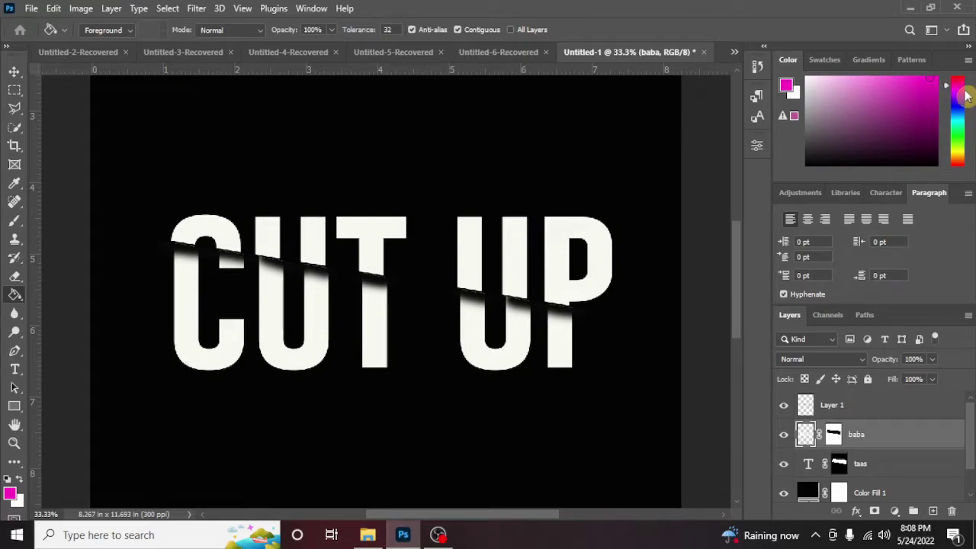
left_click(476, 335)
left_click(569, 345)
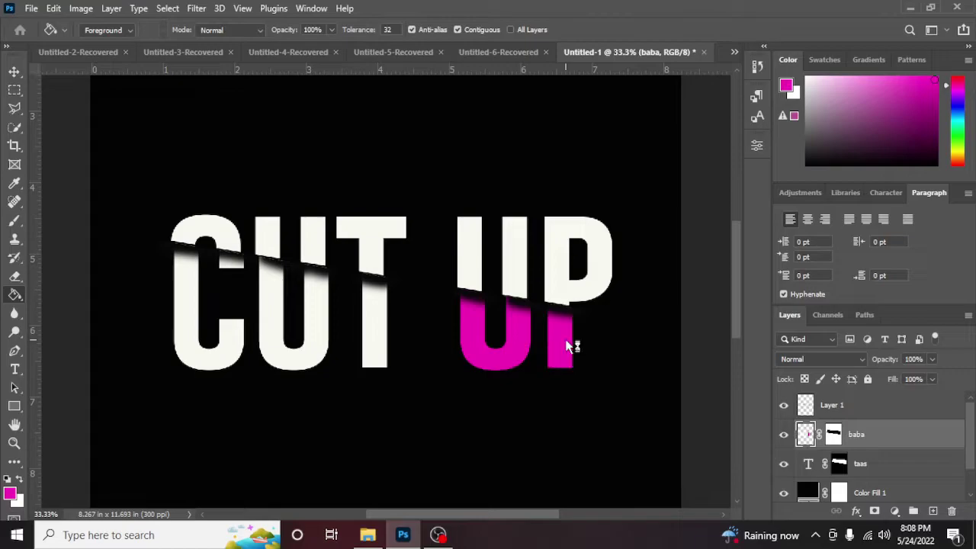
left_click(381, 328)
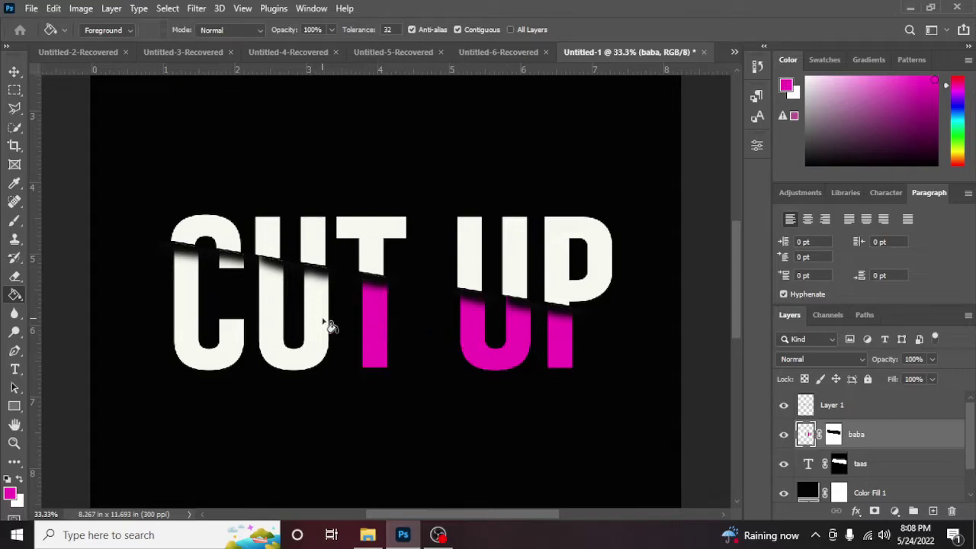
left_click(319, 322)
left_click(197, 307)
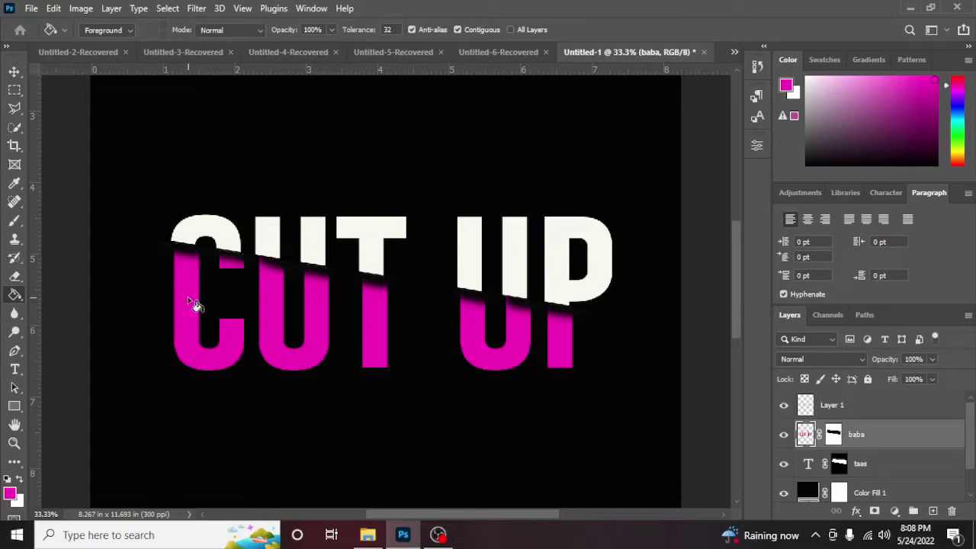
left_click(14, 71)
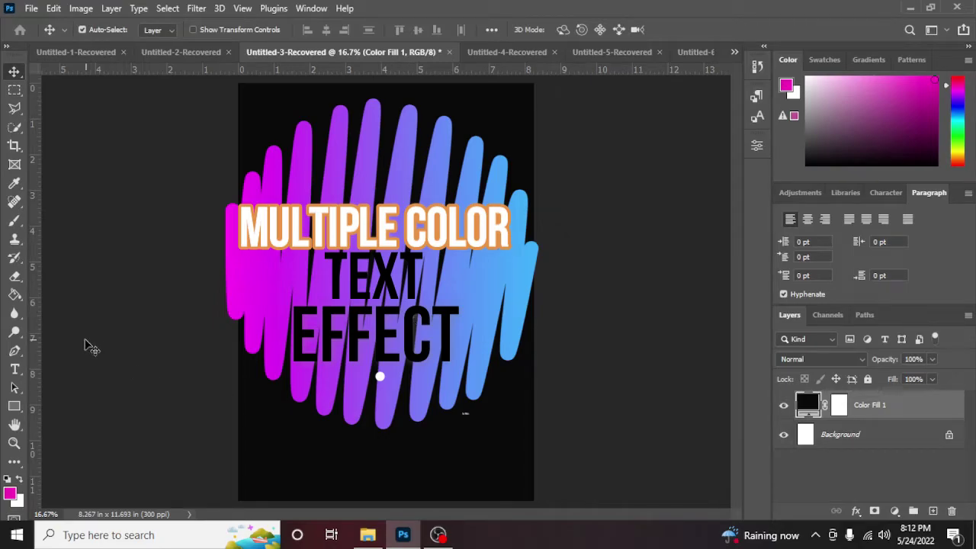
Step: Add white I LOVE YOU text on the black page
left_click(14, 369)
left_click(303, 262)
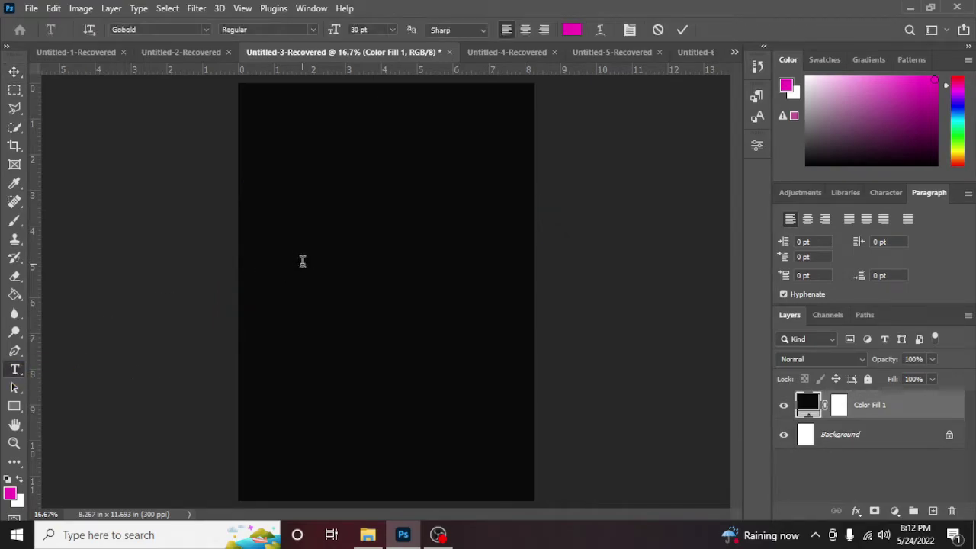
key("BackSpace")
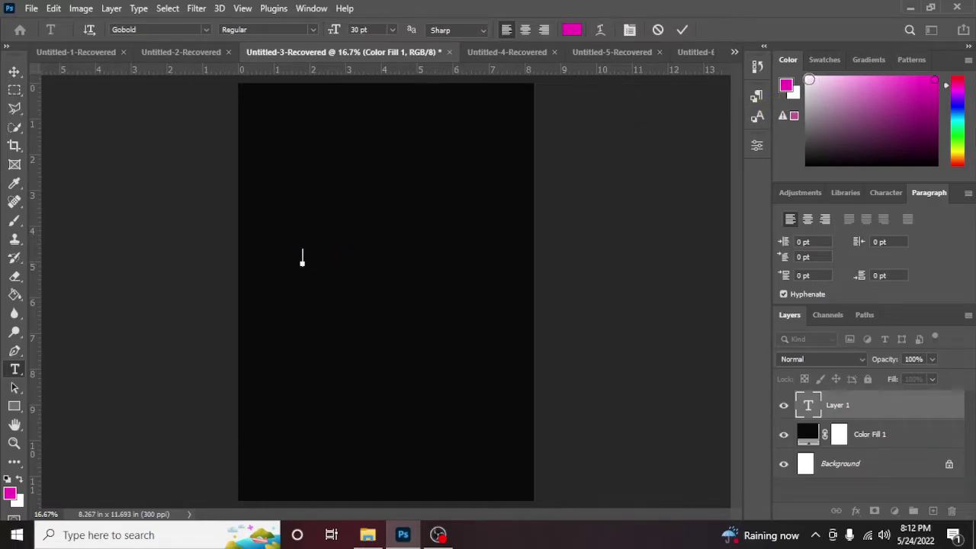
left_click(809, 80)
type("LO")
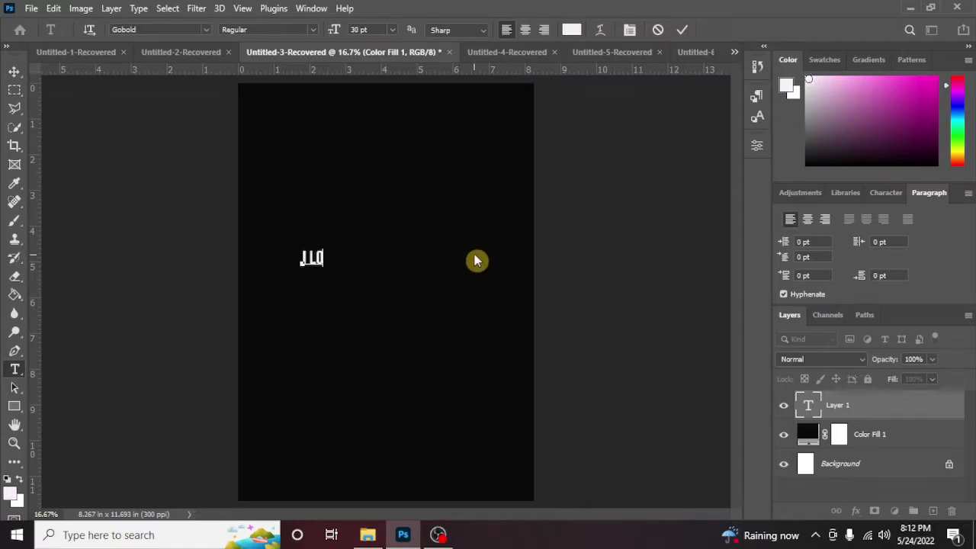
type("VE YOU")
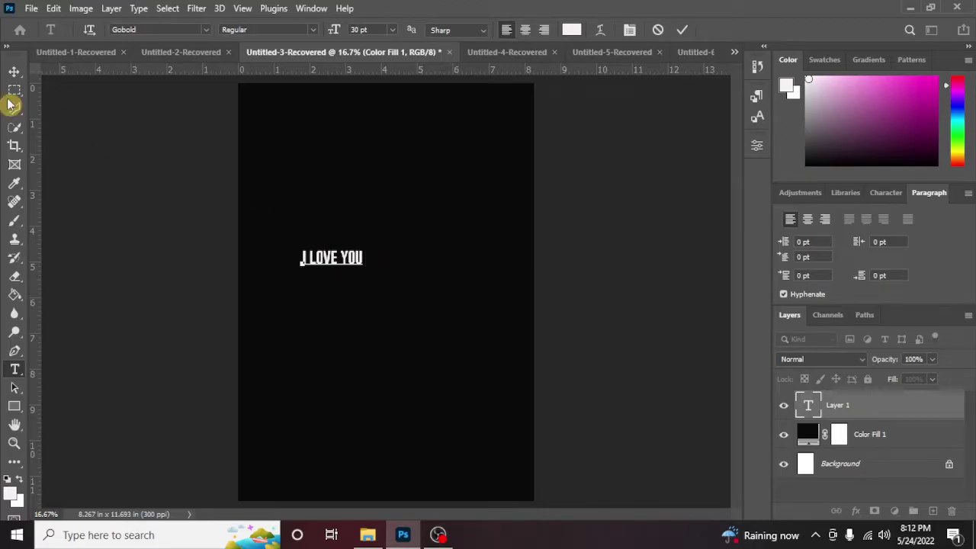
left_click(14, 71)
Step: Enlarge the I LOVE YOU text across most of the page width and centre it
key("ctrl+t")
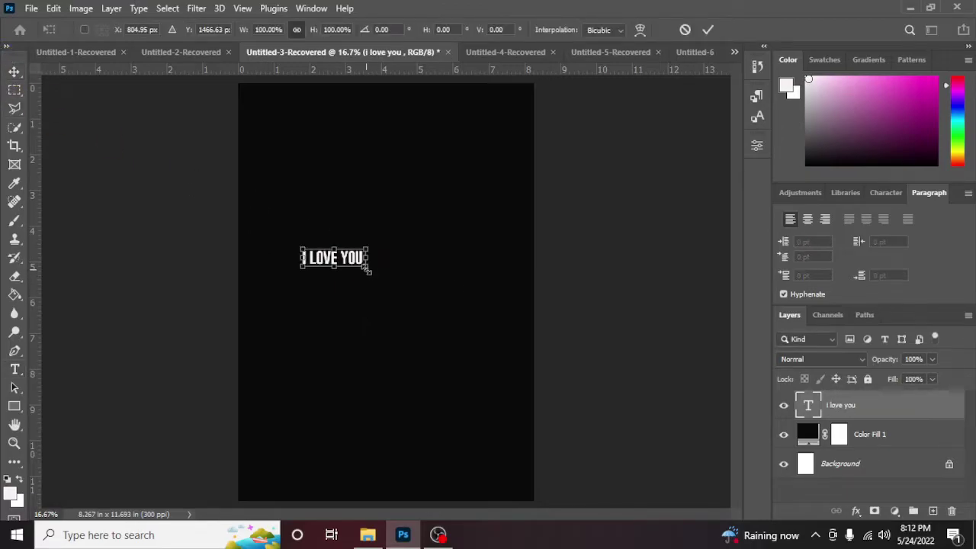
mouse_move(371, 261)
left_mouse_down()
mouse_move(431, 305)
mouse_move(435, 320)
left_mouse_up()
left_click_drag(293, 250, 282, 243)
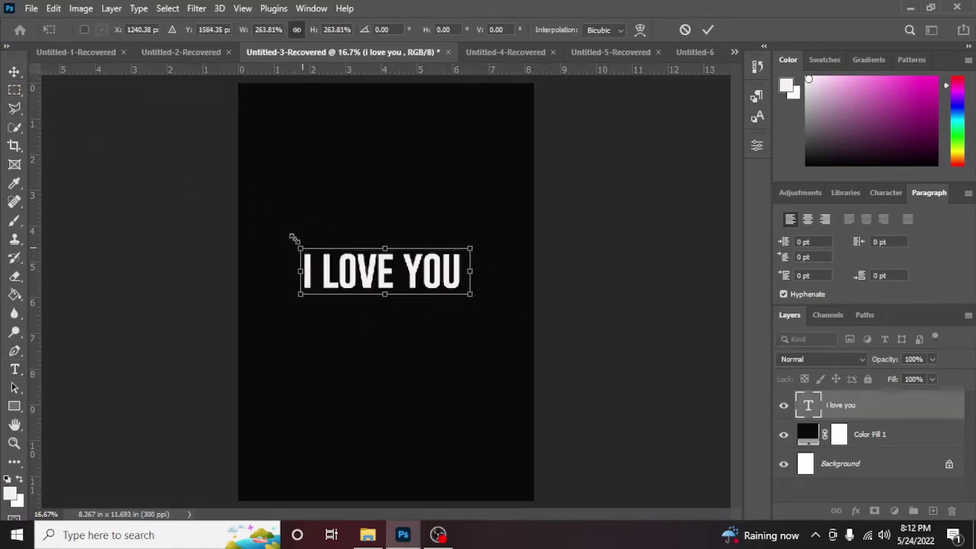
left_click_drag(472, 293, 509, 319)
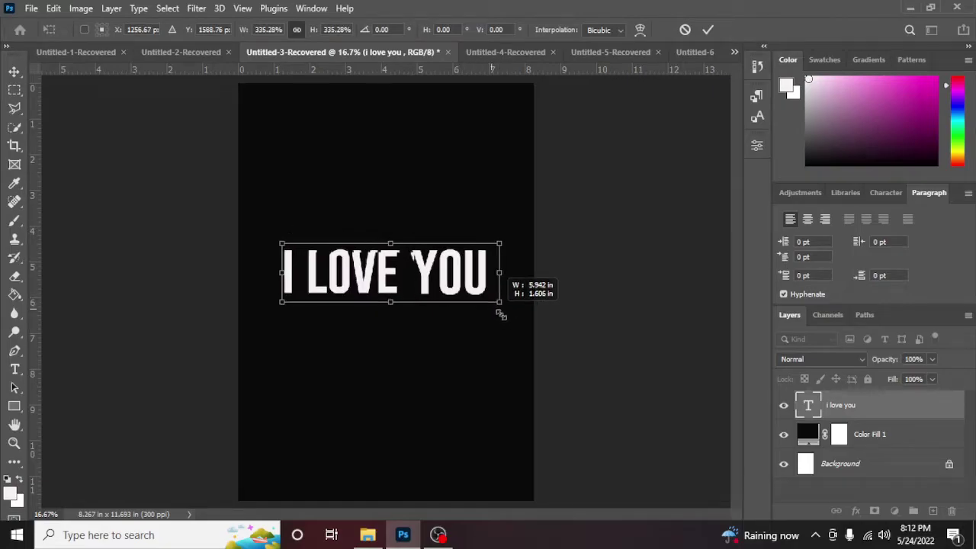
key("Return")
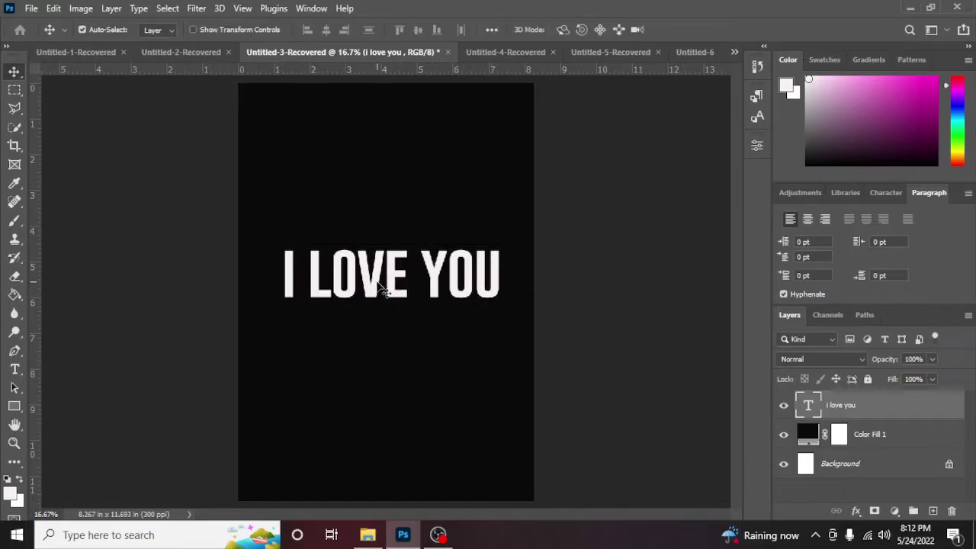
left_click_drag(387, 290, 379, 288)
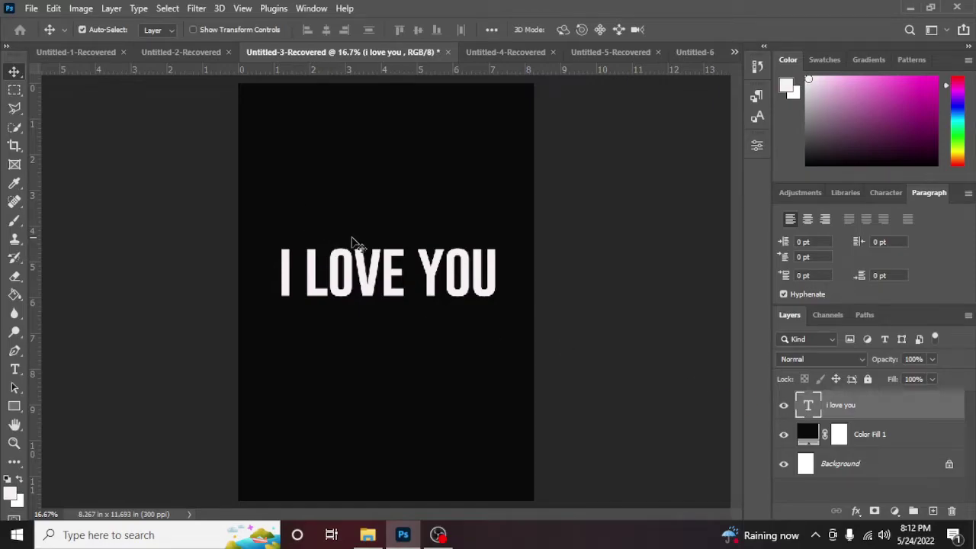
Step: Recolour the top I LOVE YOU red, nudge it off the white copy, and duplicate the layer
double_click(497, 288)
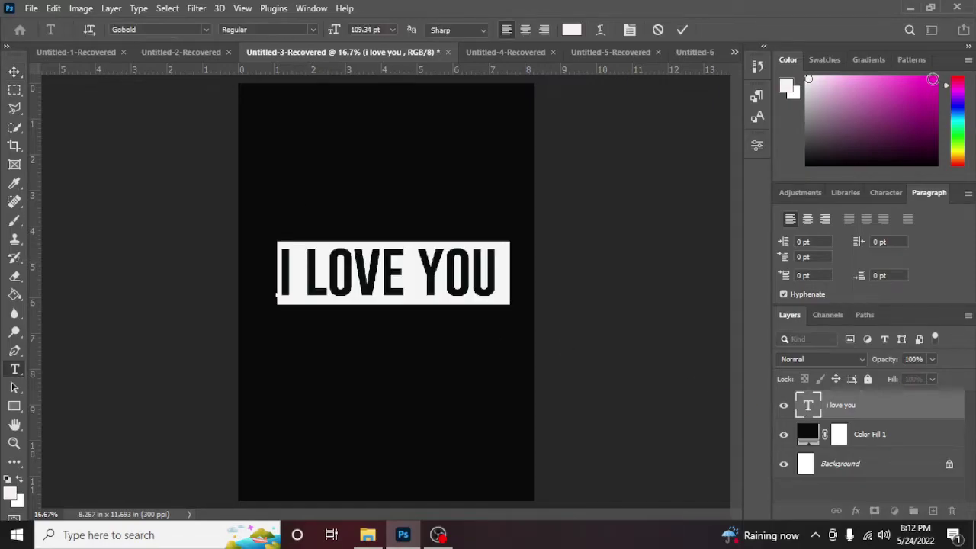
left_click(957, 132)
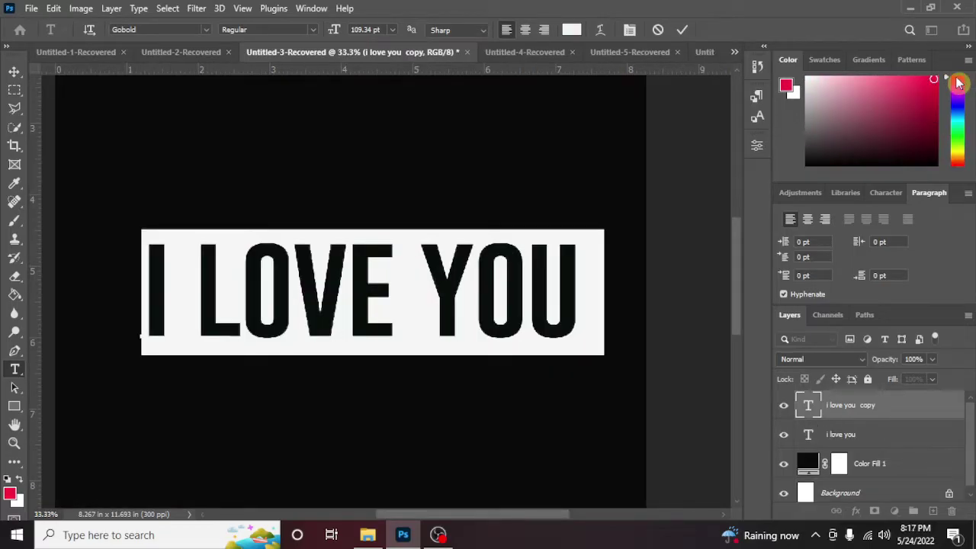
left_click(900, 120)
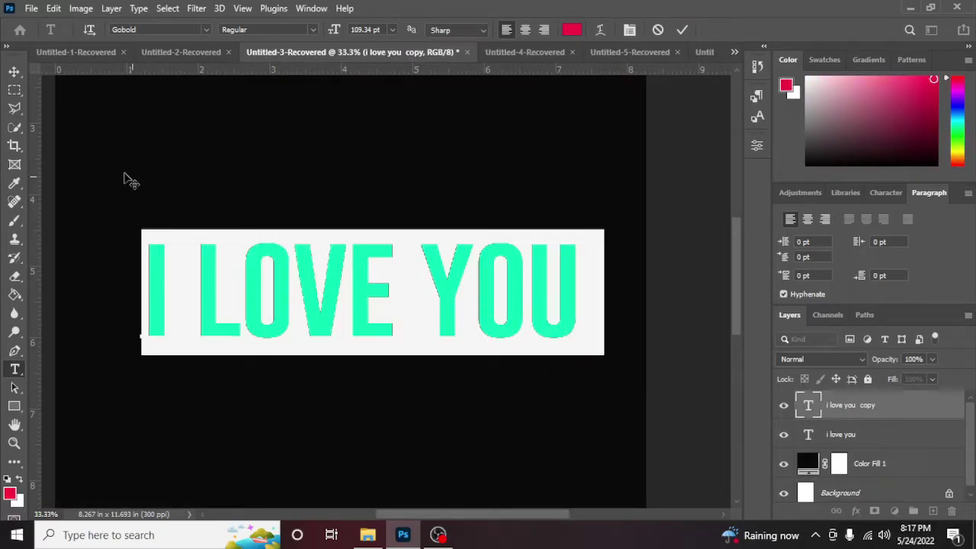
left_click(15, 71)
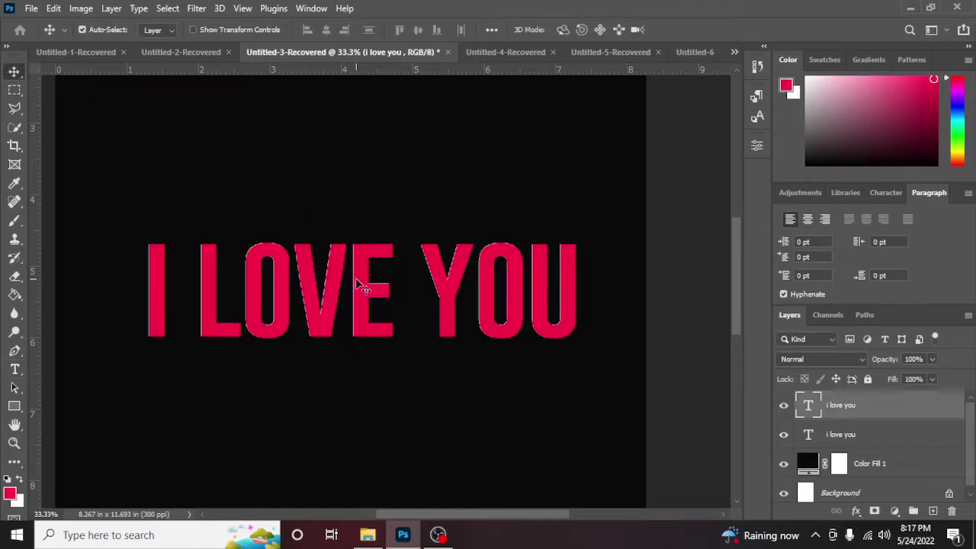
left_click_drag(366, 288, 364, 285)
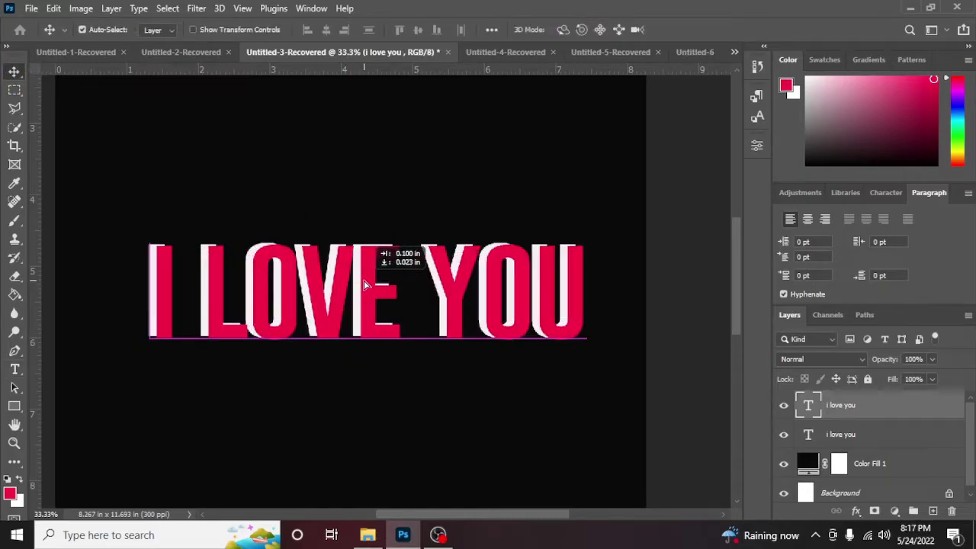
key("ctrl+j")
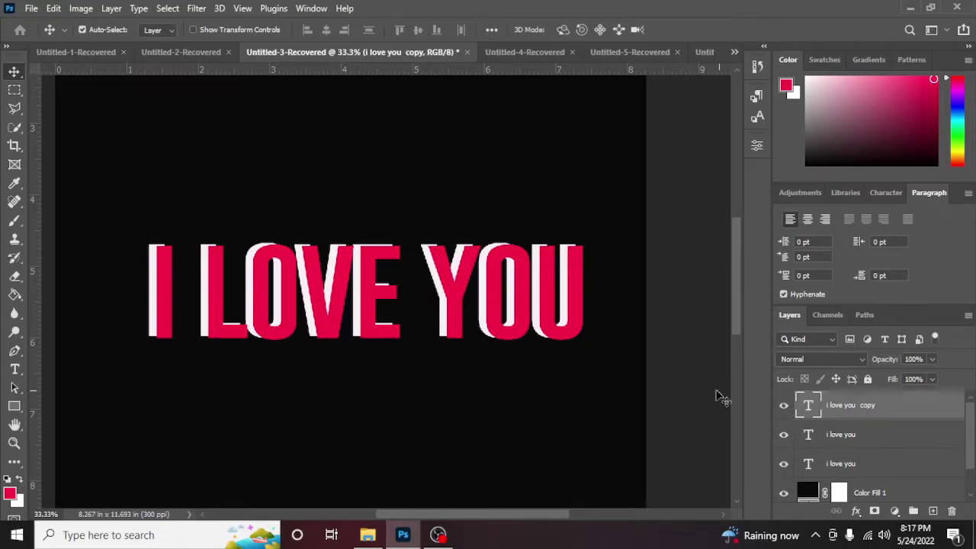
Step: Colour the top I LOVE YOU copy yellow and drag it down to form a second line
double_click(451, 276)
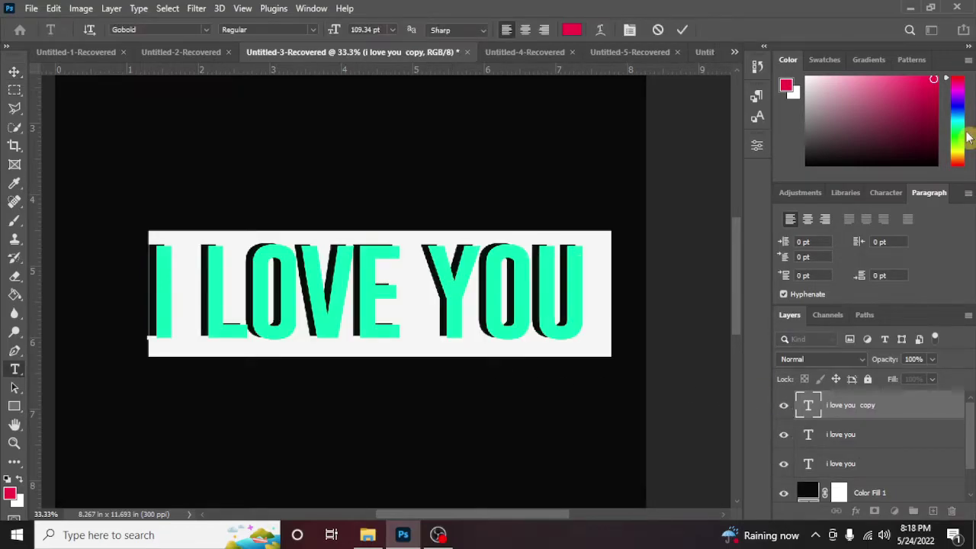
left_click(953, 150)
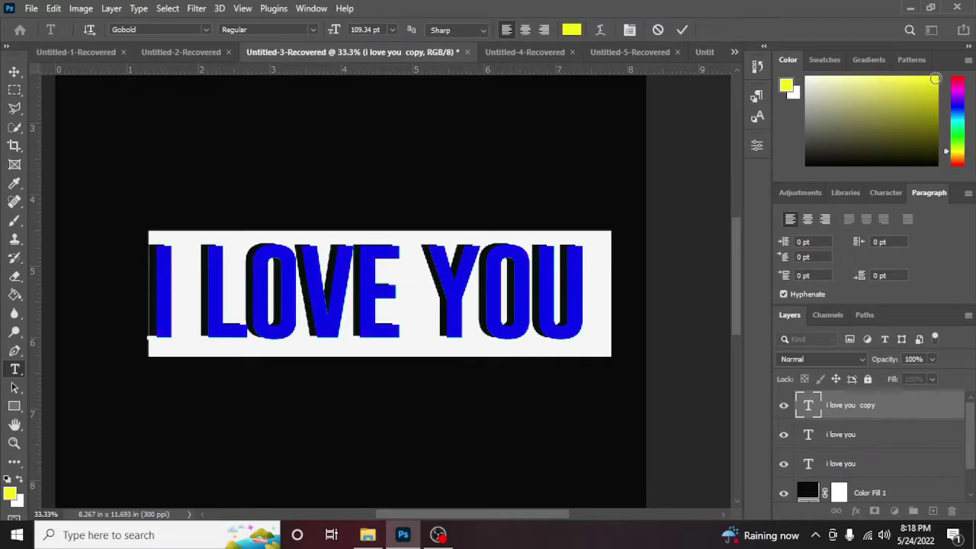
left_click(15, 71)
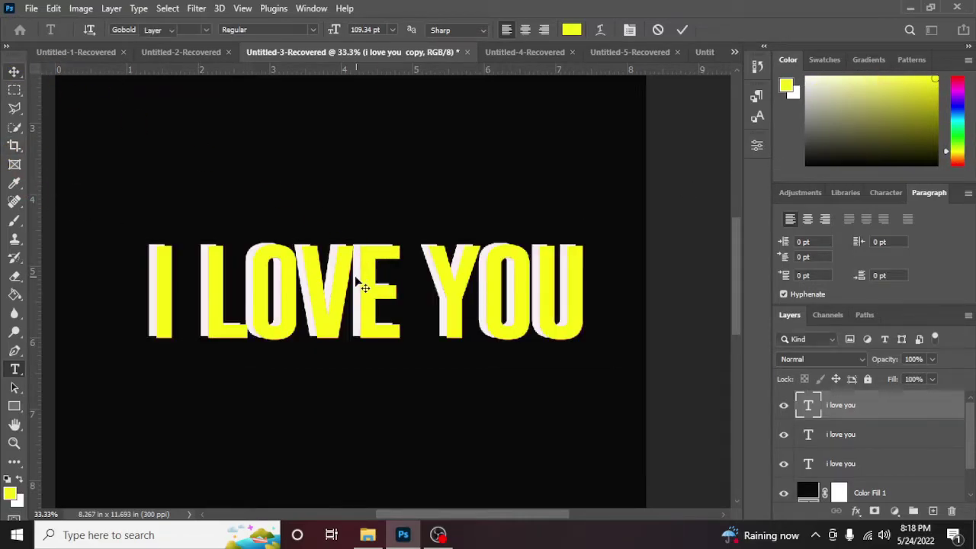
left_click_drag(366, 284, 395, 300)
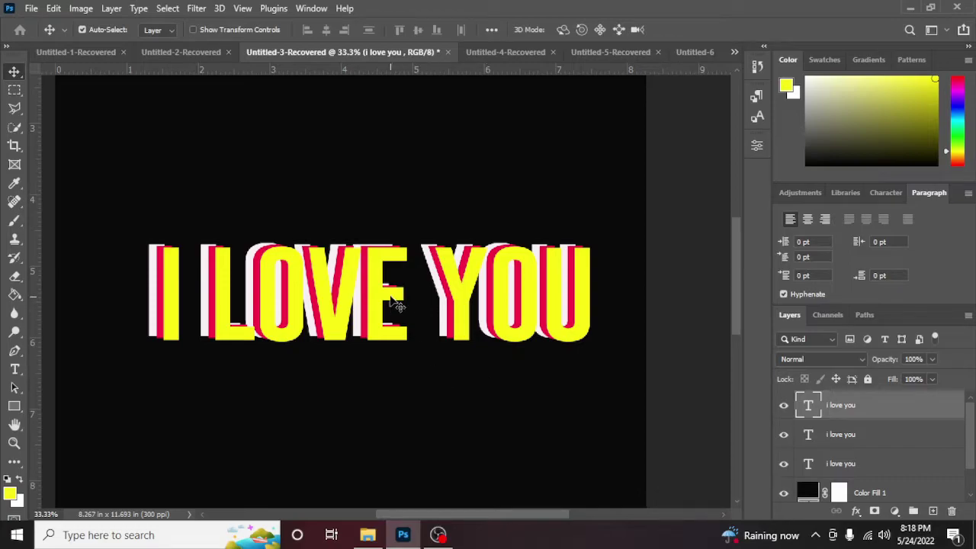
left_click_drag(353, 288, 332, 387)
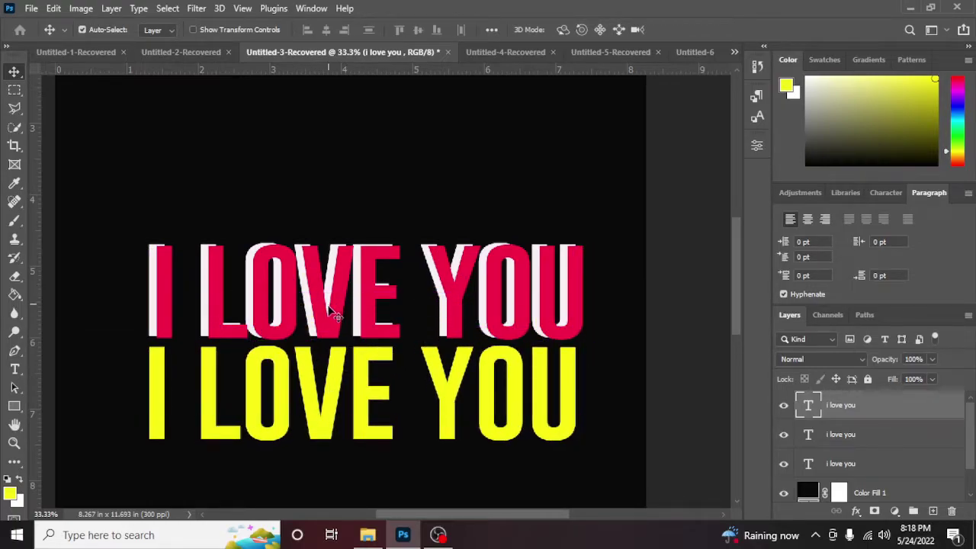
Step: Move the red line above the white one and colour the white line's YOU cyan
mouse_move(336, 314)
left_mouse_down()
mouse_move(338, 214)
mouse_move(330, 216)
left_mouse_up()
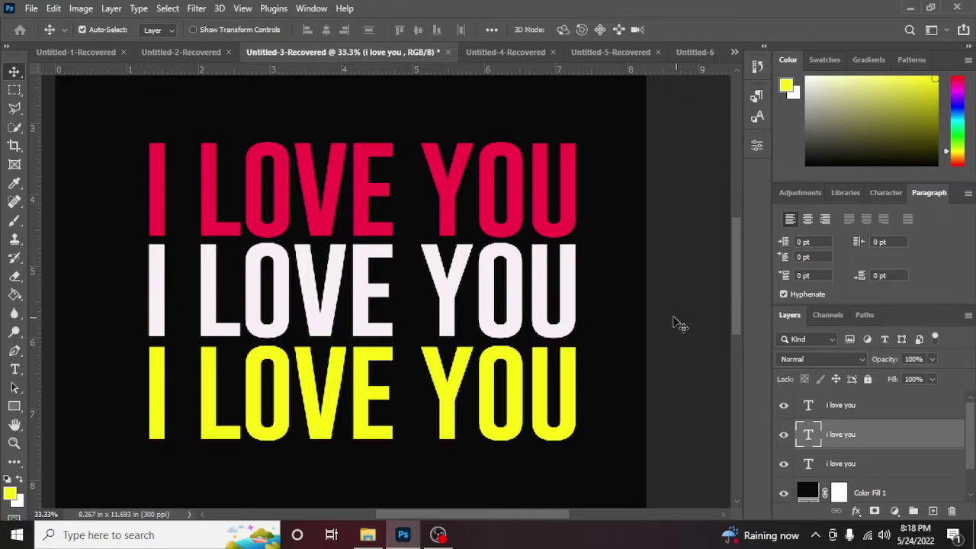
double_click(450, 293)
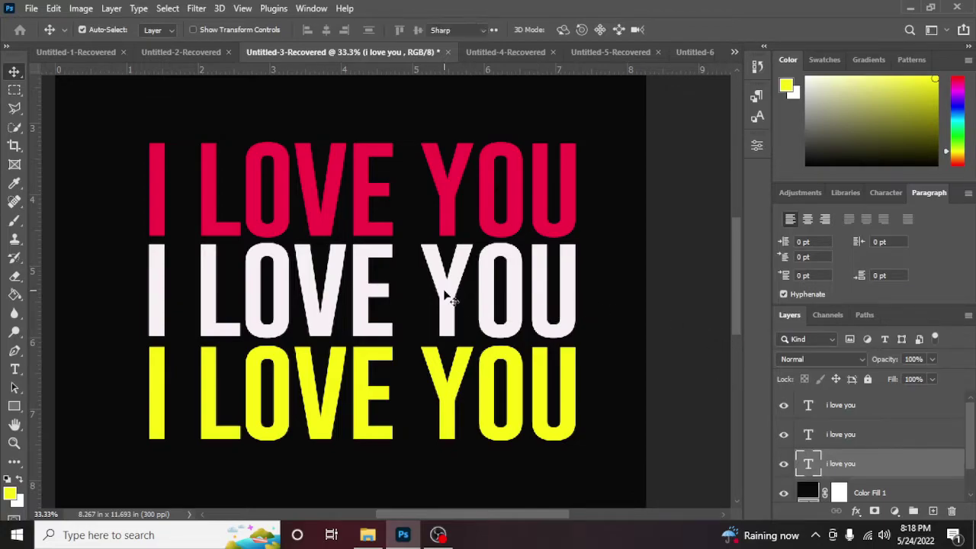
left_click(474, 293)
left_click_drag(584, 305, 442, 291)
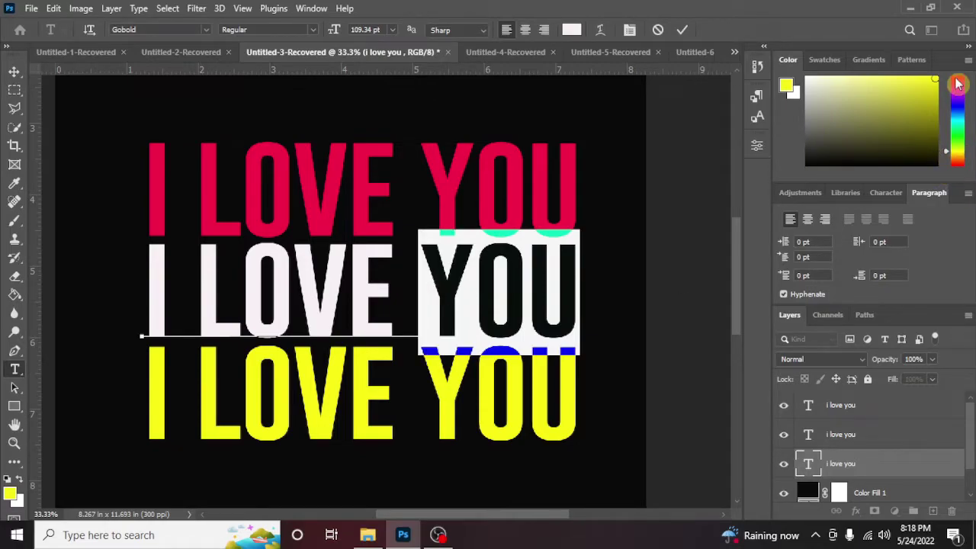
left_click(958, 117)
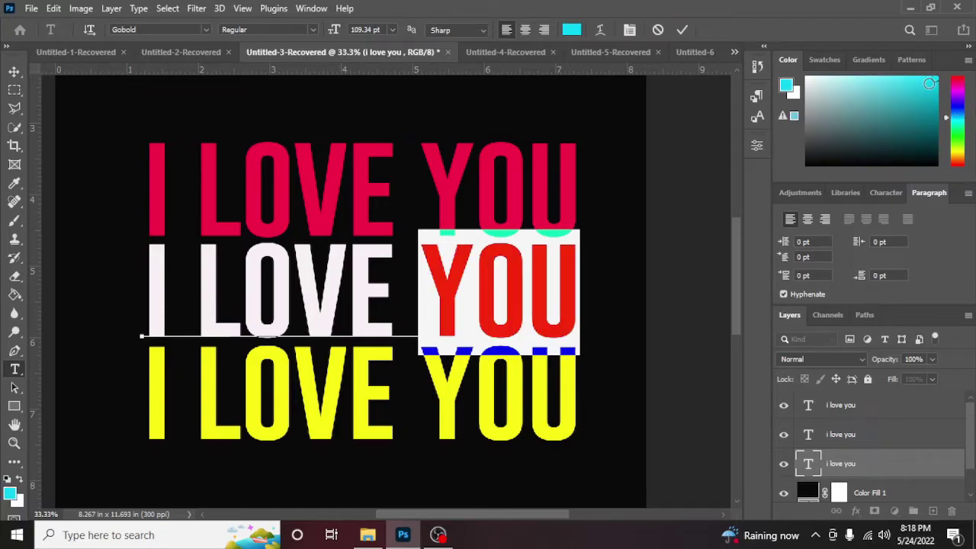
left_click(13, 71)
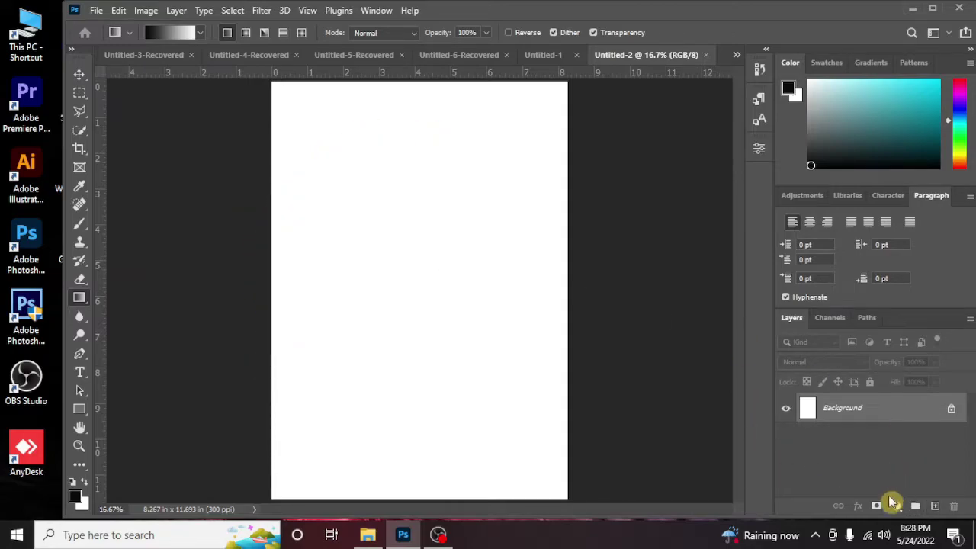
Step: Add a near-black #0a0a0a Solid Color fill layer
left_click(897, 505)
left_click(889, 252)
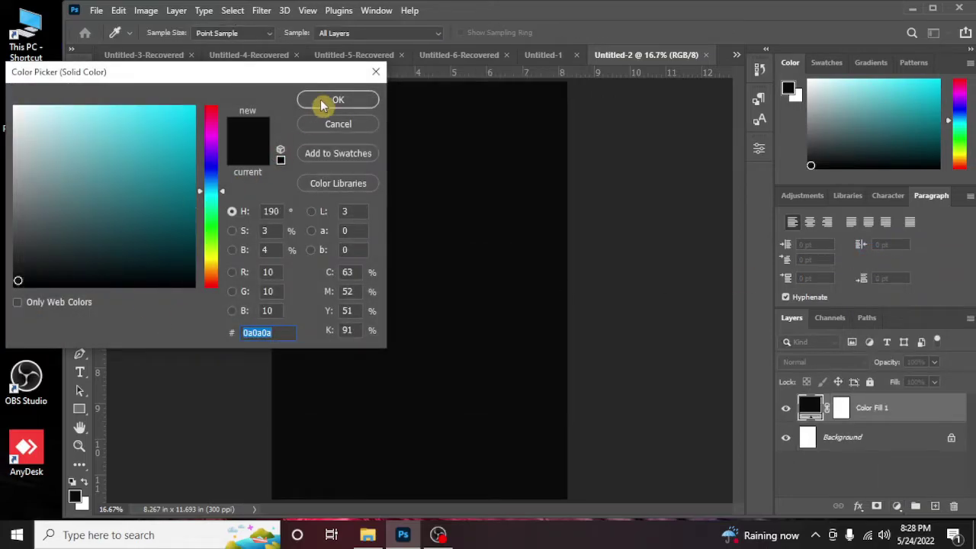
left_click(324, 99)
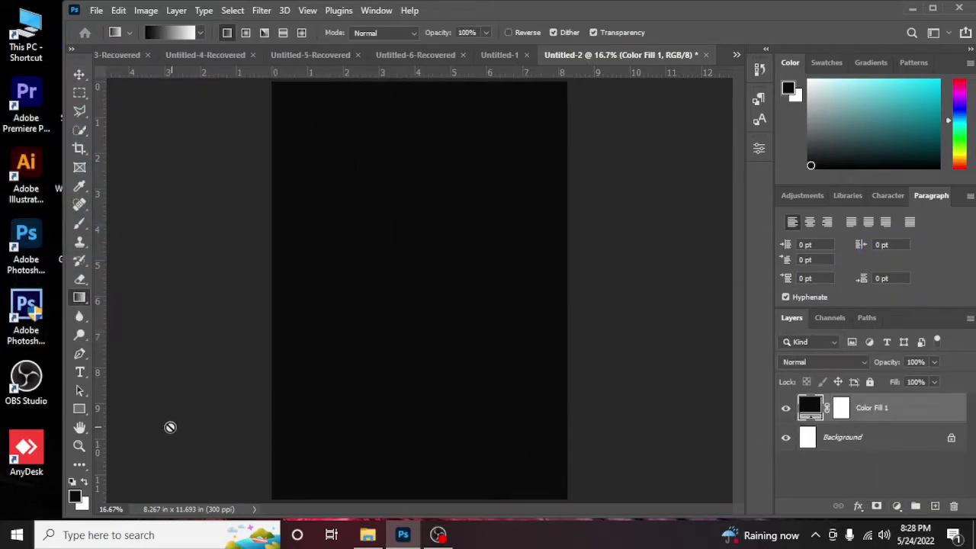
Step: Type a white H, scale it up and place it left of the page centre
left_click(79, 374)
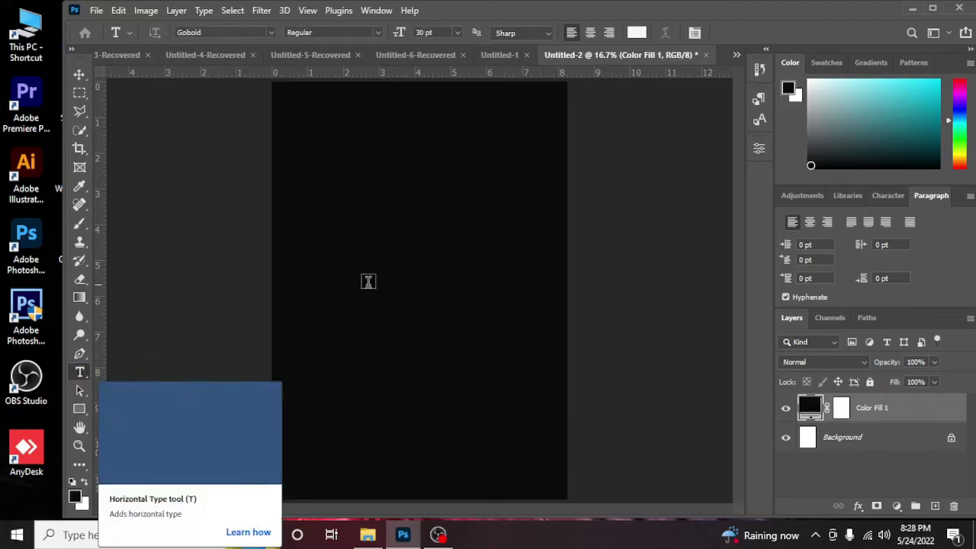
left_click(345, 247)
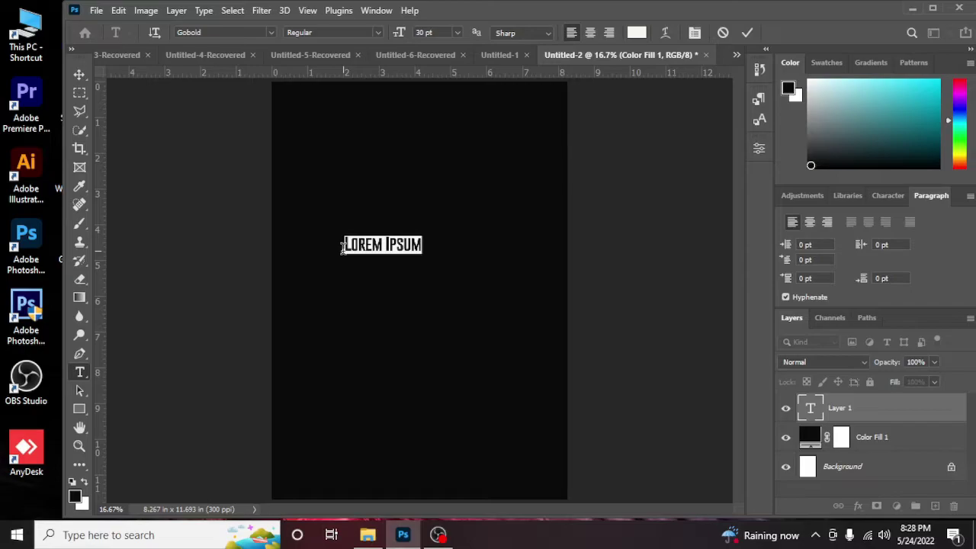
type("H")
left_click(79, 74)
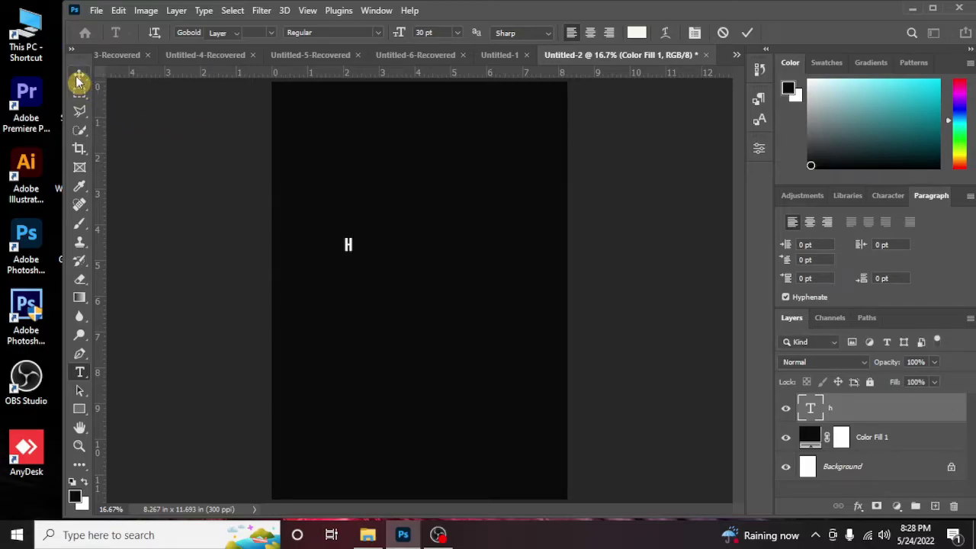
key("ctrl+t")
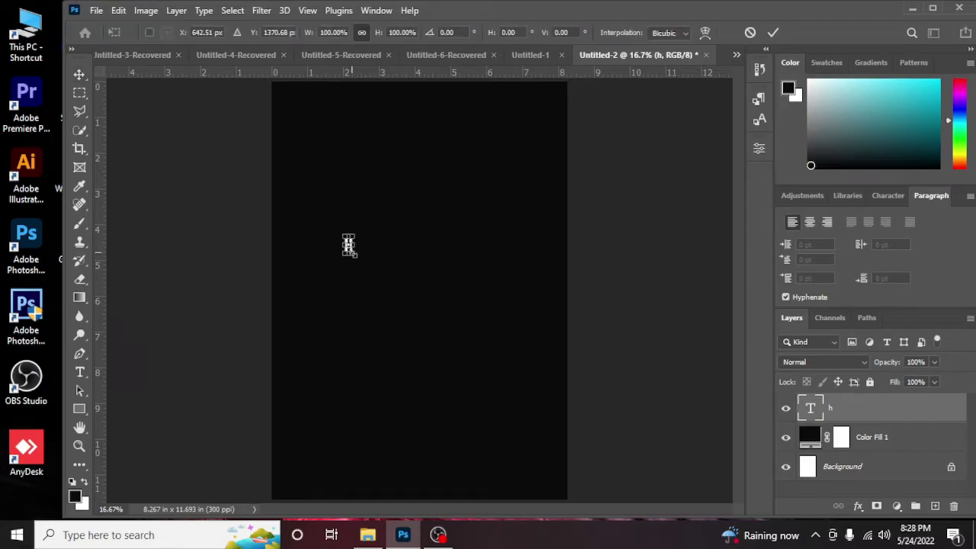
left_click_drag(354, 254, 436, 359)
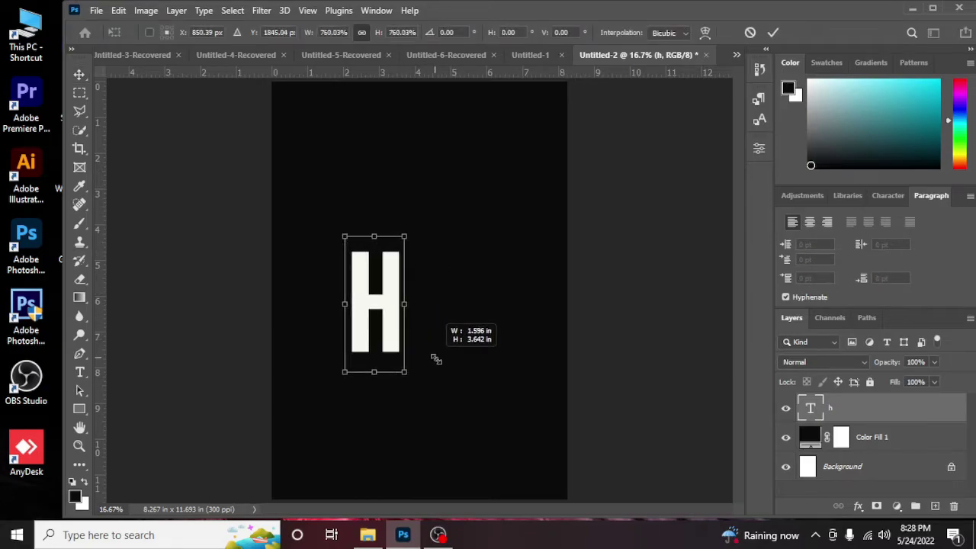
left_click_drag(369, 280, 326, 264)
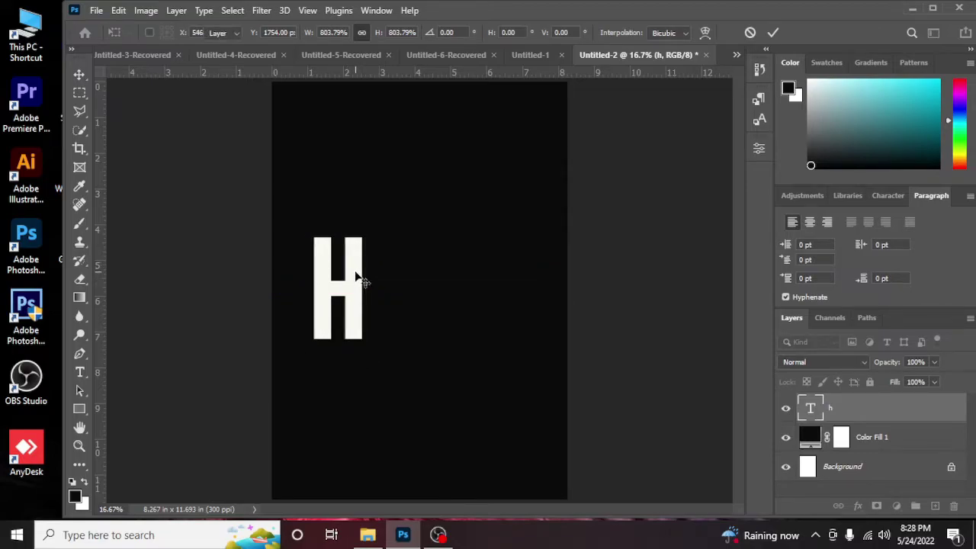
key("Return")
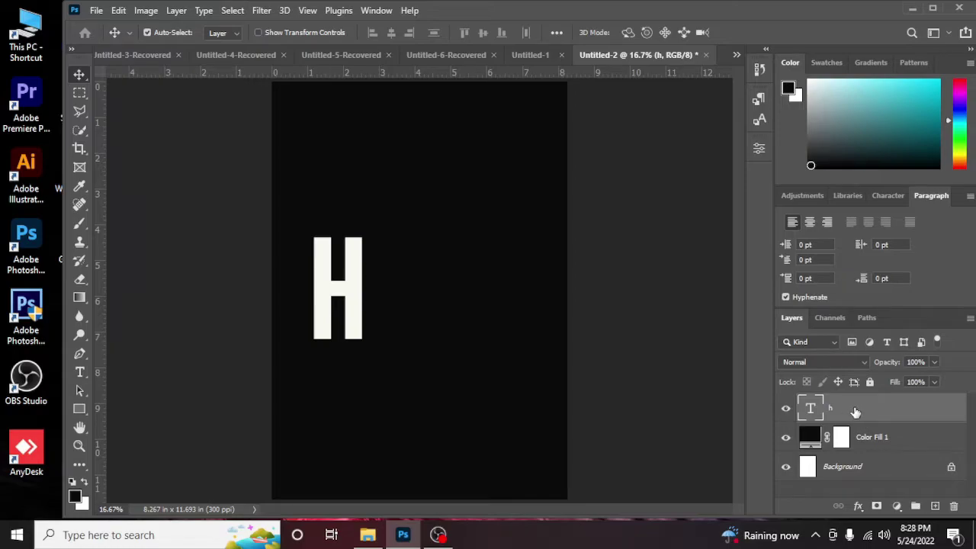
Step: Duplicate the H layer, retype the copy as O and place it beside the H
key("ctrl+j")
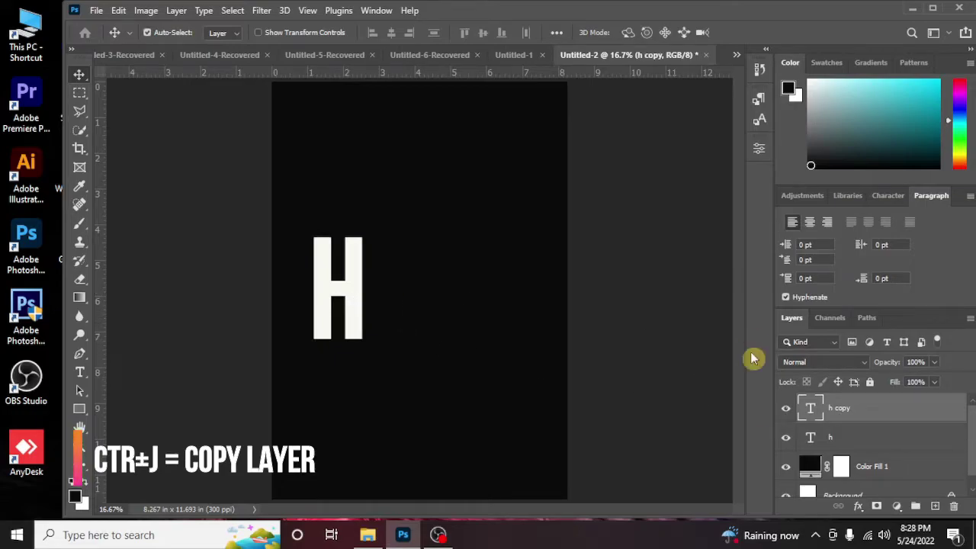
double_click(351, 285)
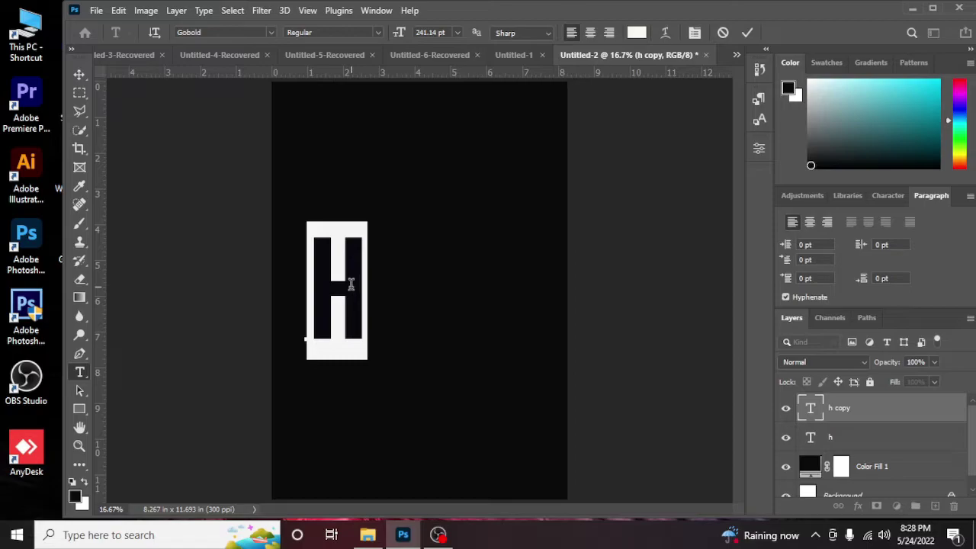
type("o")
left_click(79, 74)
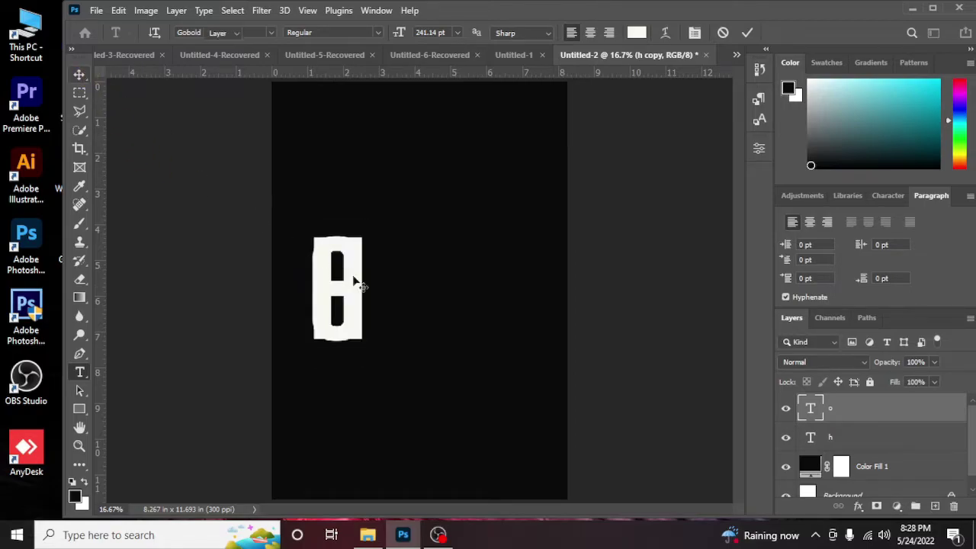
left_click_drag(354, 283, 404, 289)
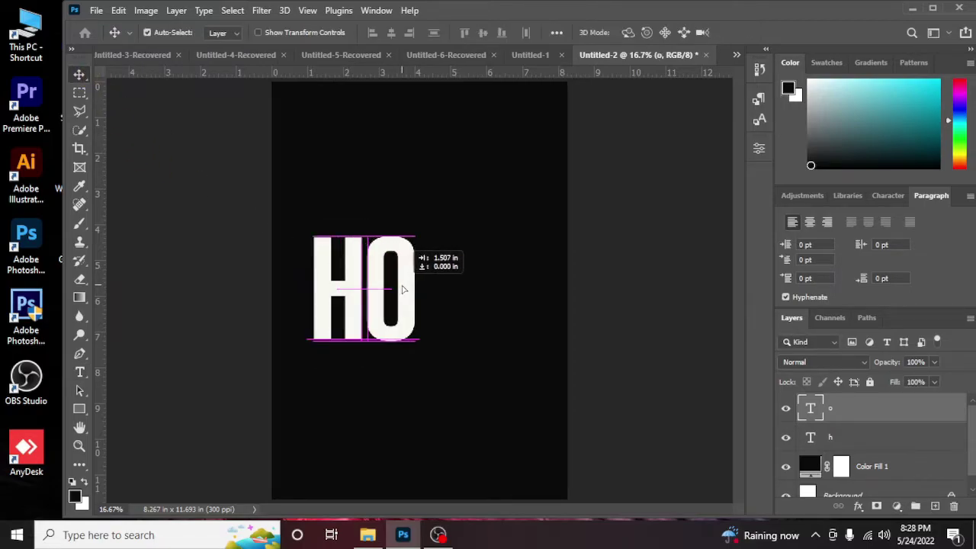
left_click_drag(404, 288, 409, 288)
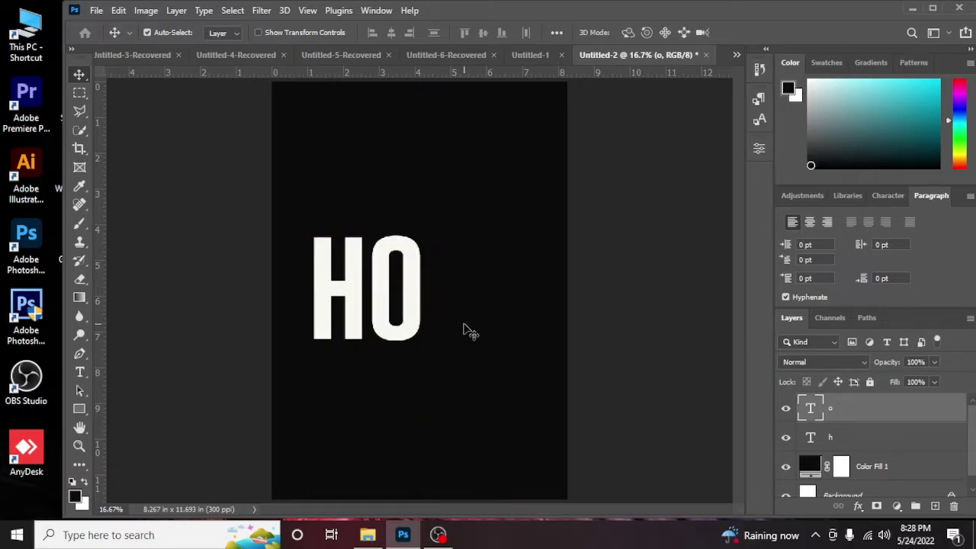
Step: Duplicate the O layer, retype the copy as P and place it beside the O
key("ctrl+j")
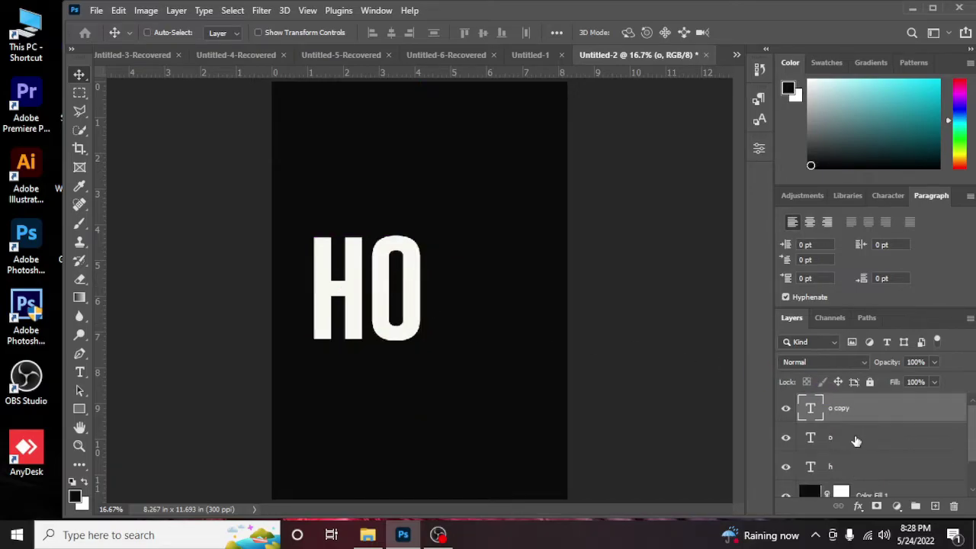
double_click(409, 299)
type("p")
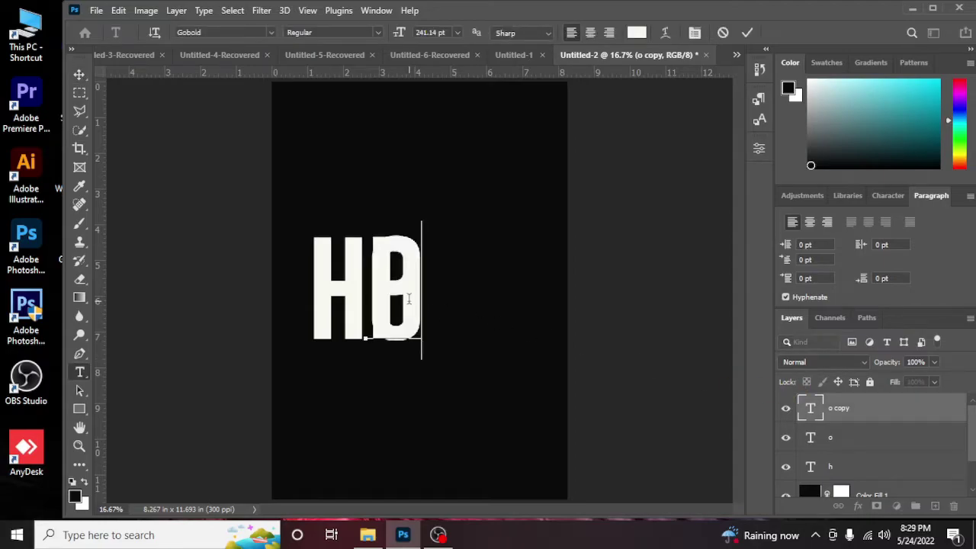
left_click(79, 74)
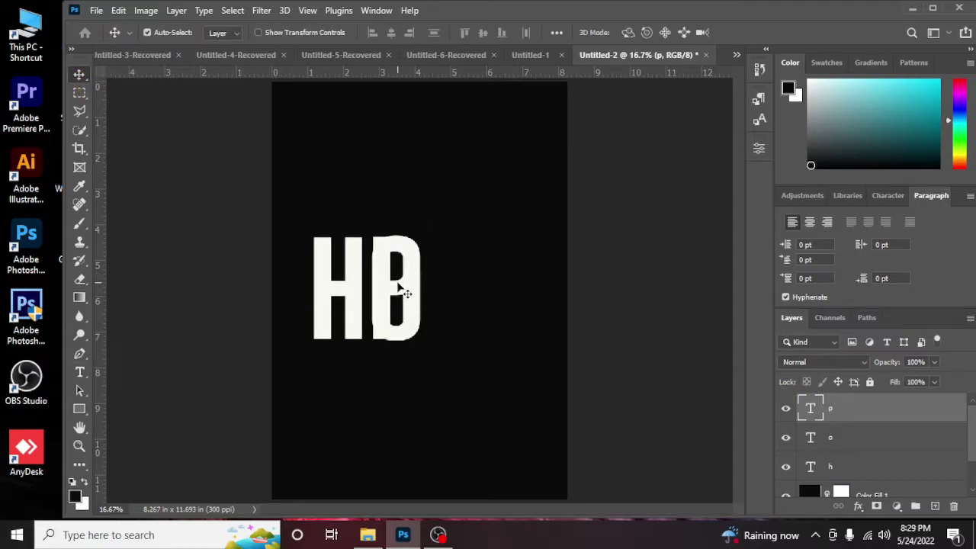
left_click_drag(402, 280, 455, 288)
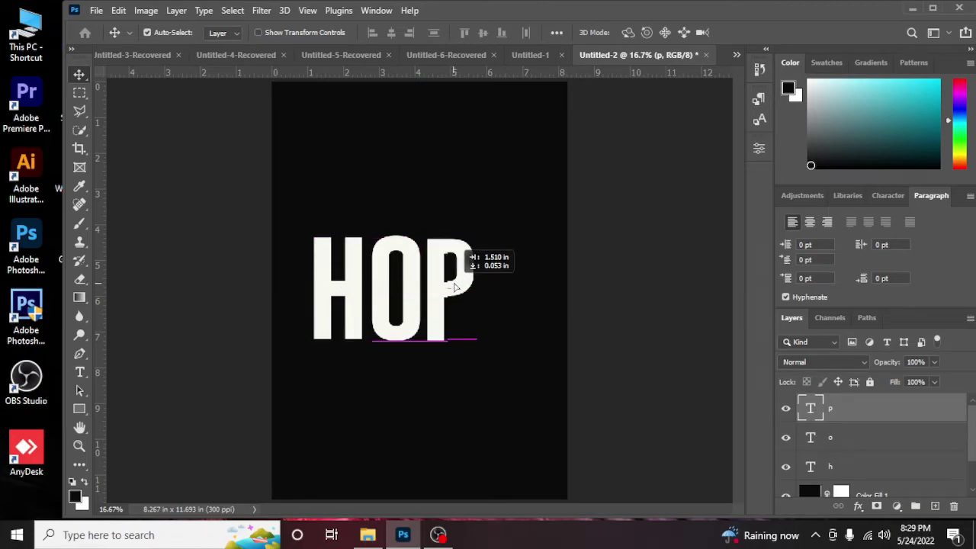
left_click_drag(455, 288, 452, 287)
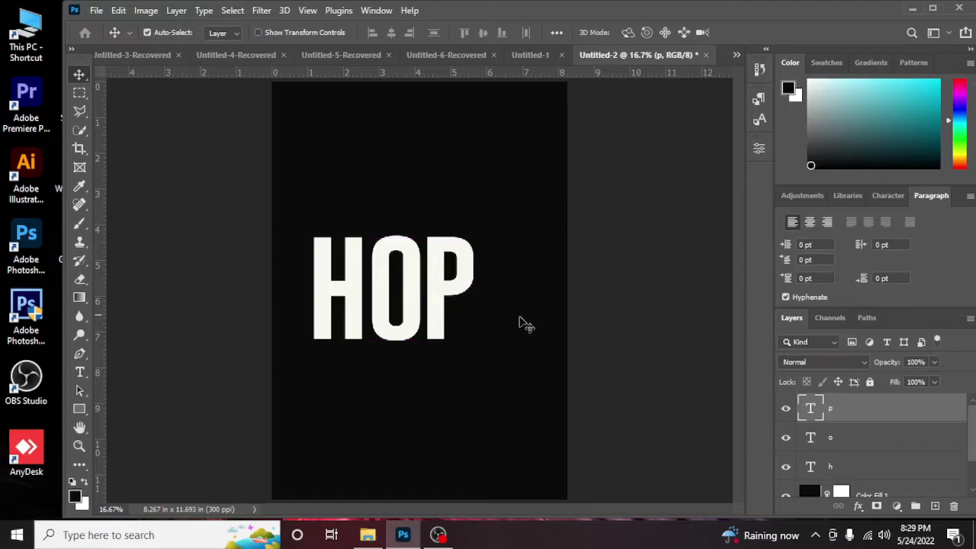
Step: Duplicate the P layer, retype the copy as E and align it beside the P
key("ctrl+j")
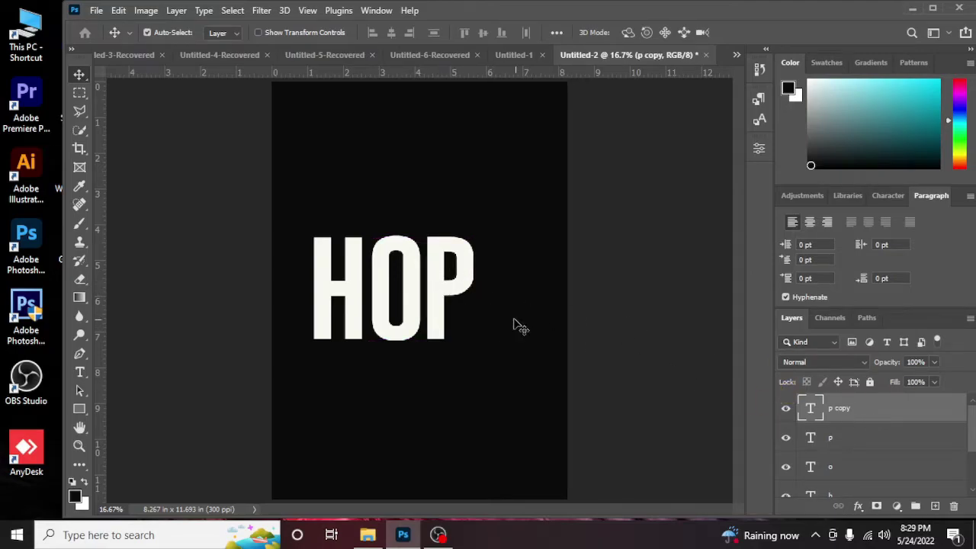
double_click(439, 274)
type("e")
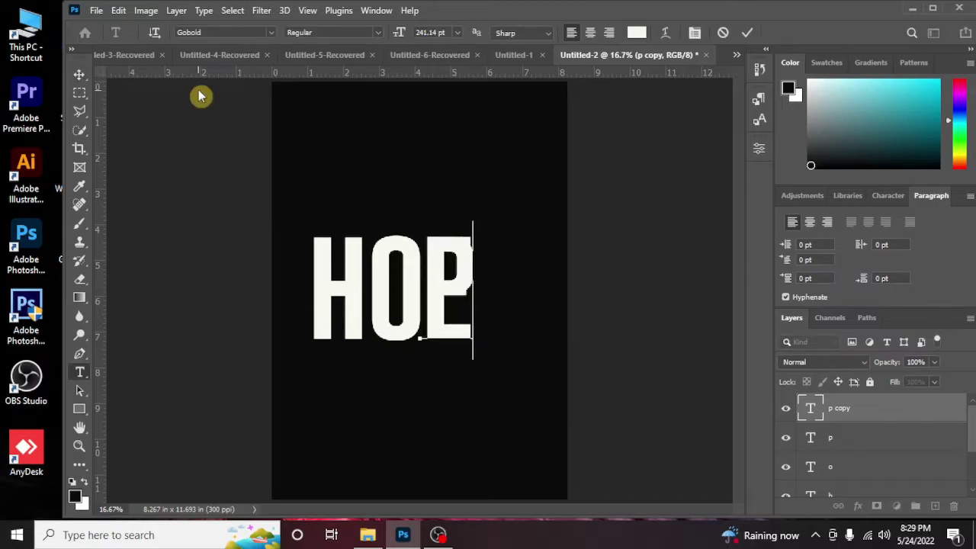
left_click(80, 74)
left_click_drag(452, 286, 510, 290)
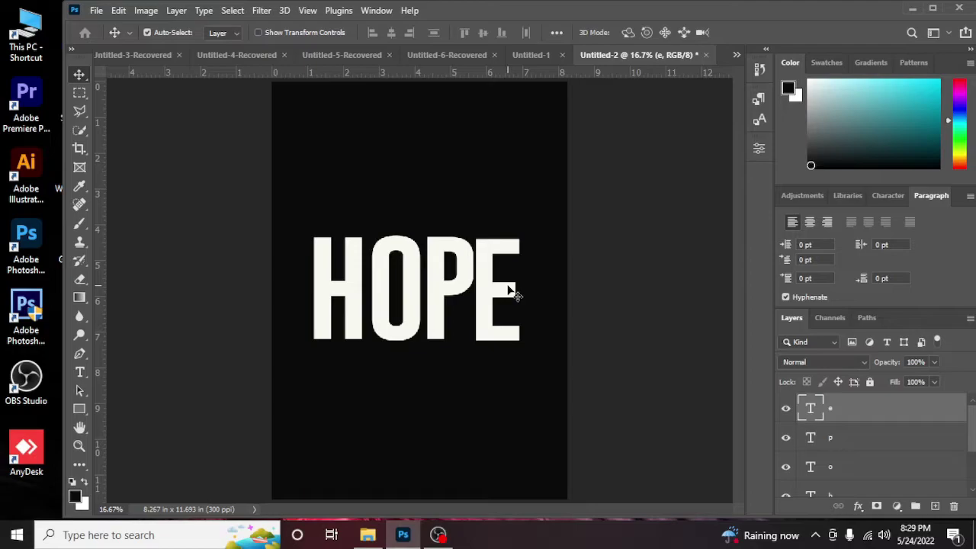
left_click_drag(511, 290, 511, 288)
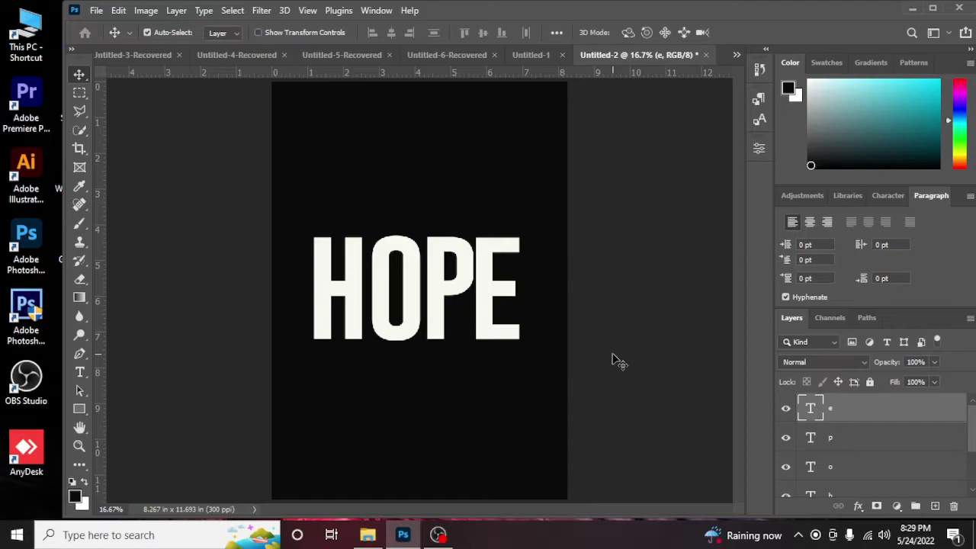
Step: Scroll the Layers panel and select the h letter layer
scroll(843, 465, "down", 2)
left_click(847, 446)
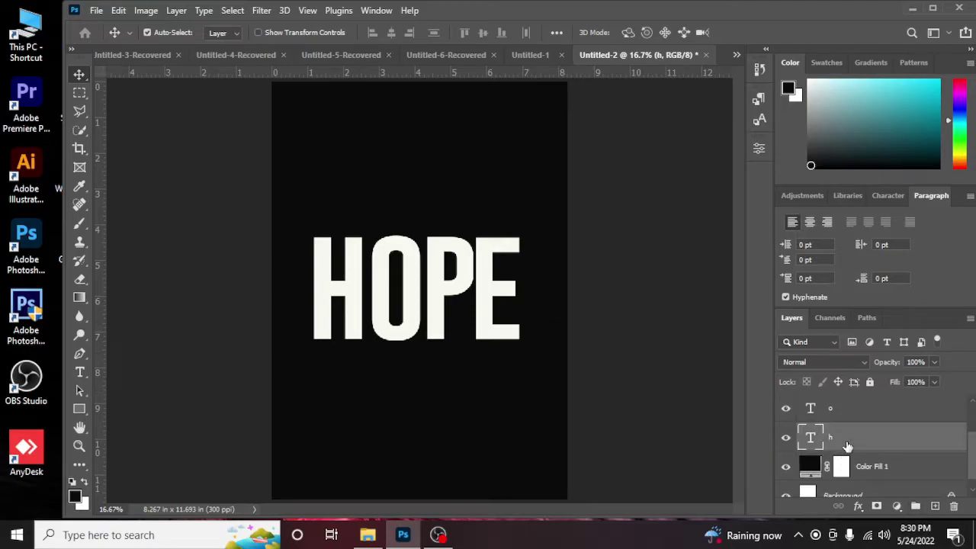
left_click(853, 386)
Step: Add a layer mask to the h layer and choose the Black, White gradient preset
left_click(878, 507)
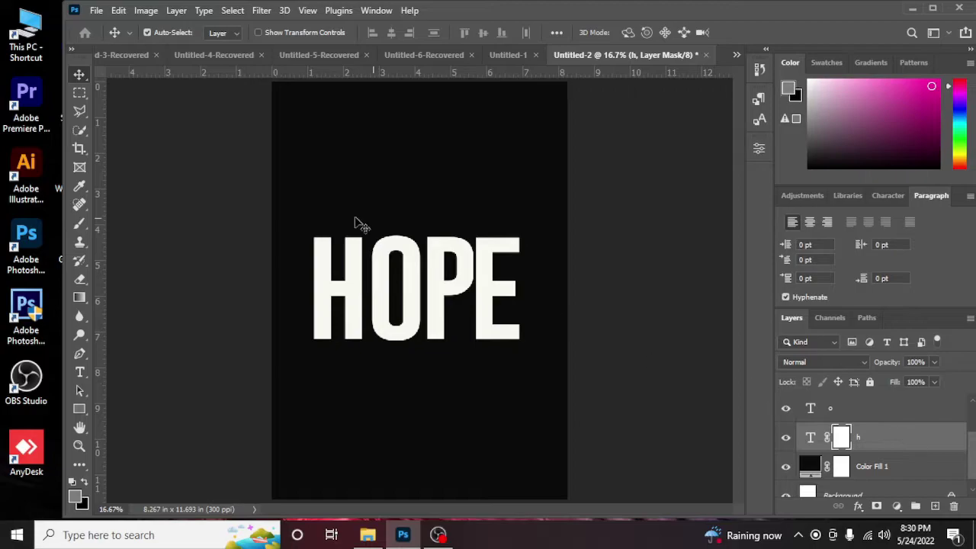
left_click(86, 298)
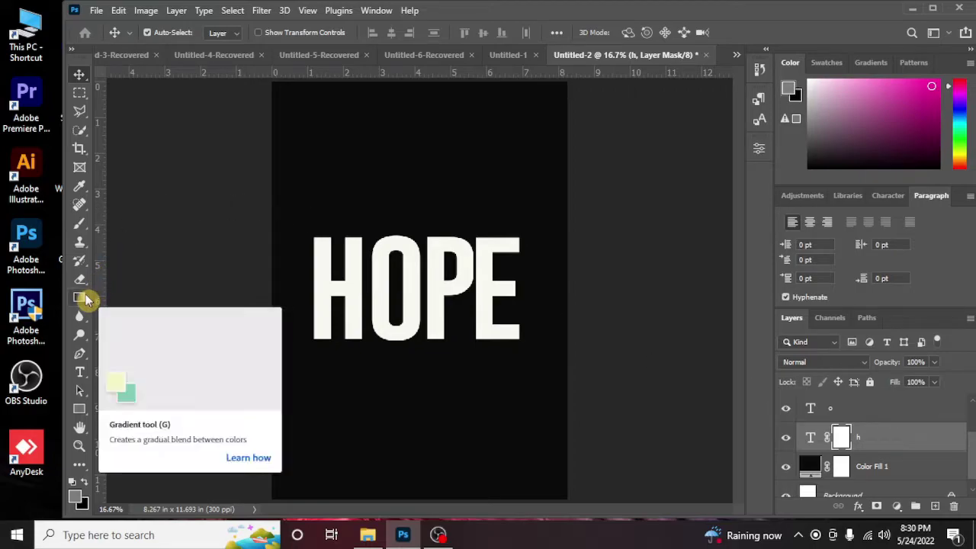
left_click(86, 298)
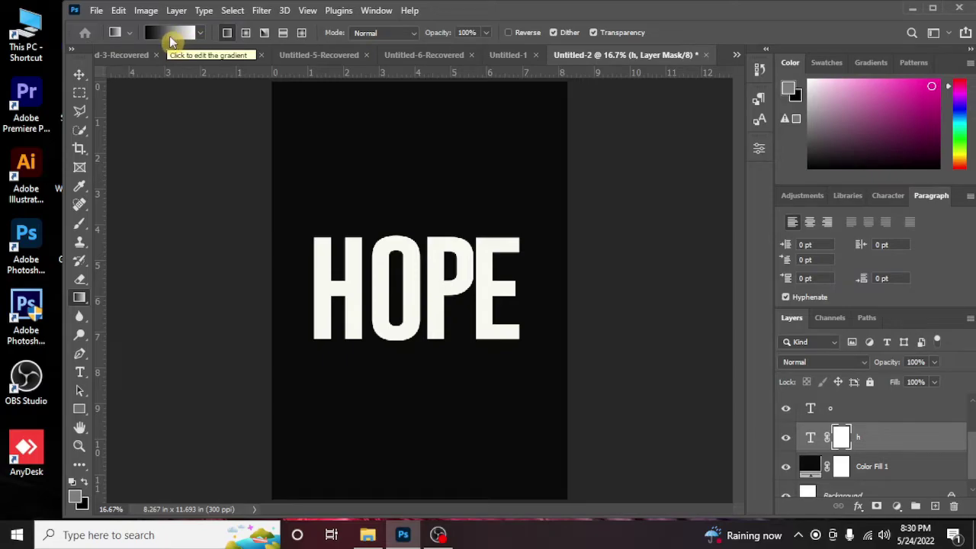
left_click(169, 36)
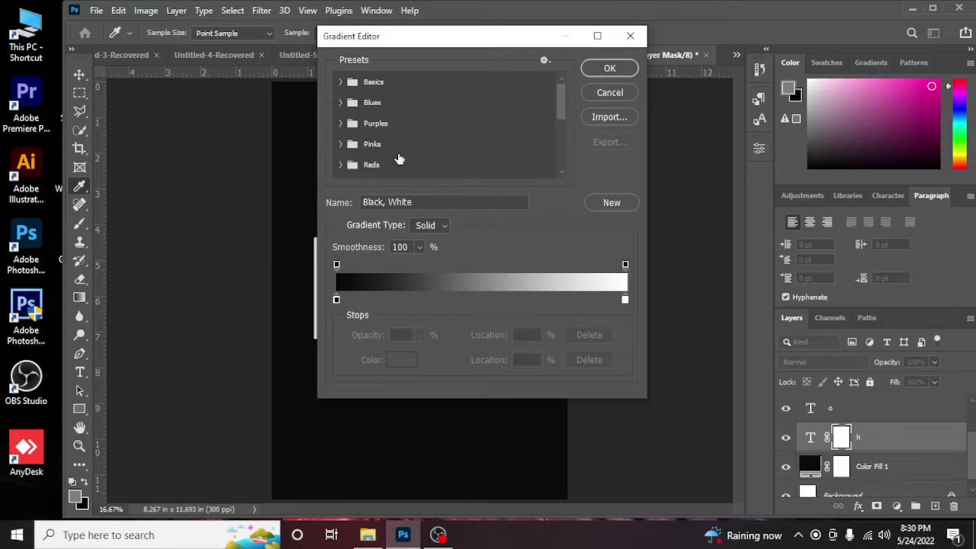
scroll(370, 152, "down", 2)
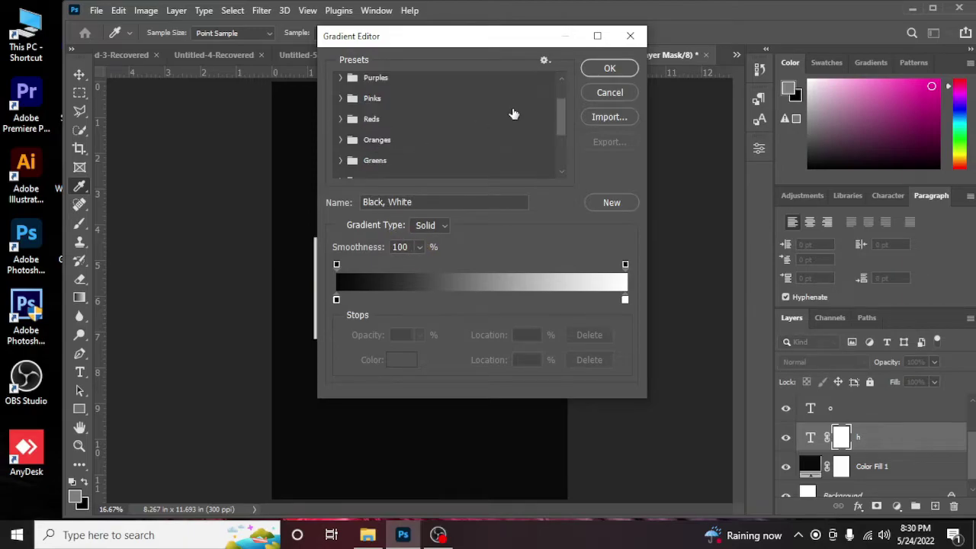
scroll(499, 157, "up", 2)
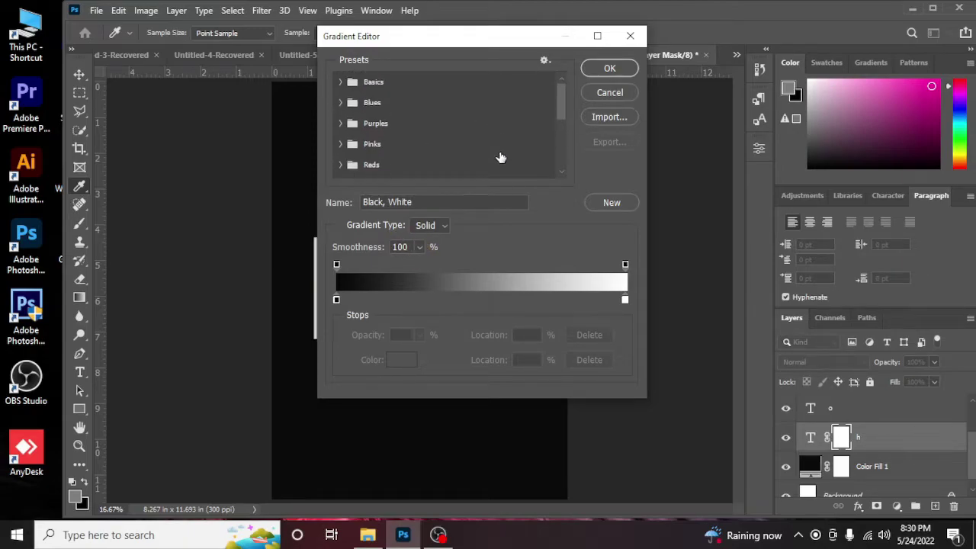
left_click(609, 70)
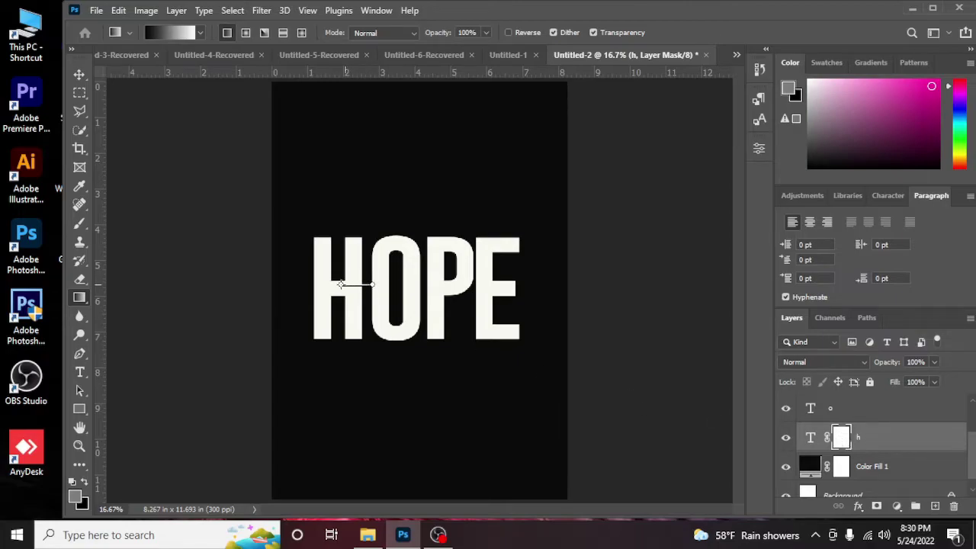
Step: Drag a short horizontal gradient on the h mask, toggling Reverse, to grey the H's right stem
mouse_move(337, 284)
left_mouse_down()
mouse_move(373, 284)
mouse_move(342, 284)
left_mouse_up()
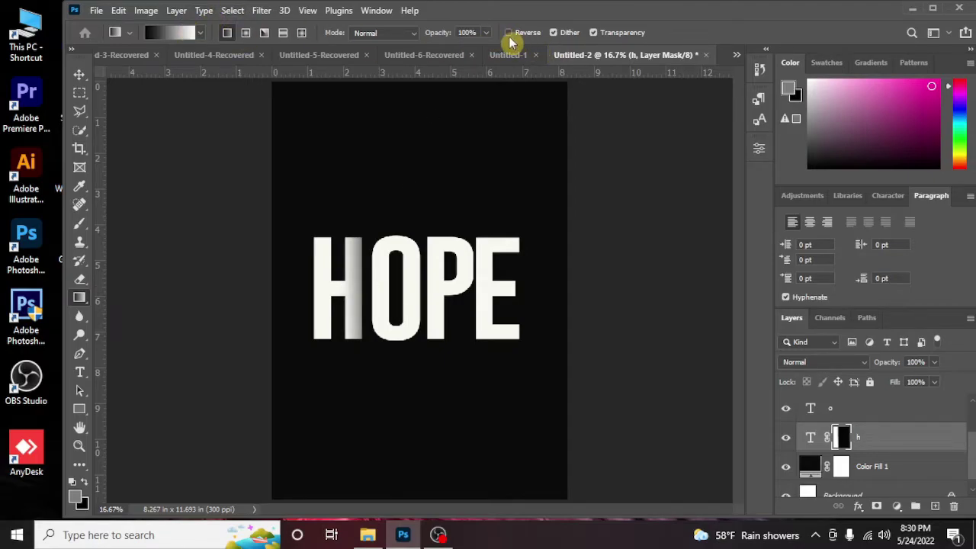
left_click(508, 33)
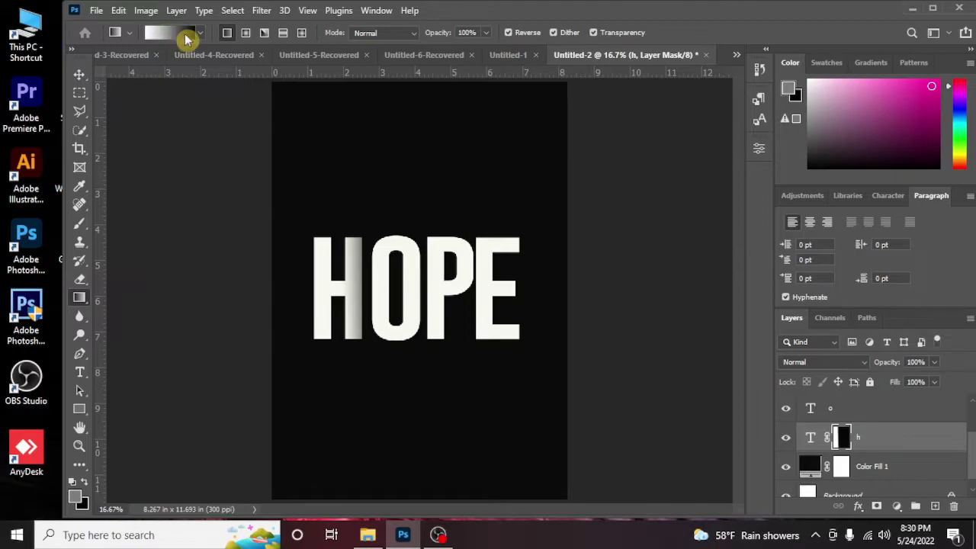
mouse_move(366, 291)
left_mouse_down()
mouse_move(309, 287)
mouse_move(366, 291)
left_mouse_up()
left_click(508, 33)
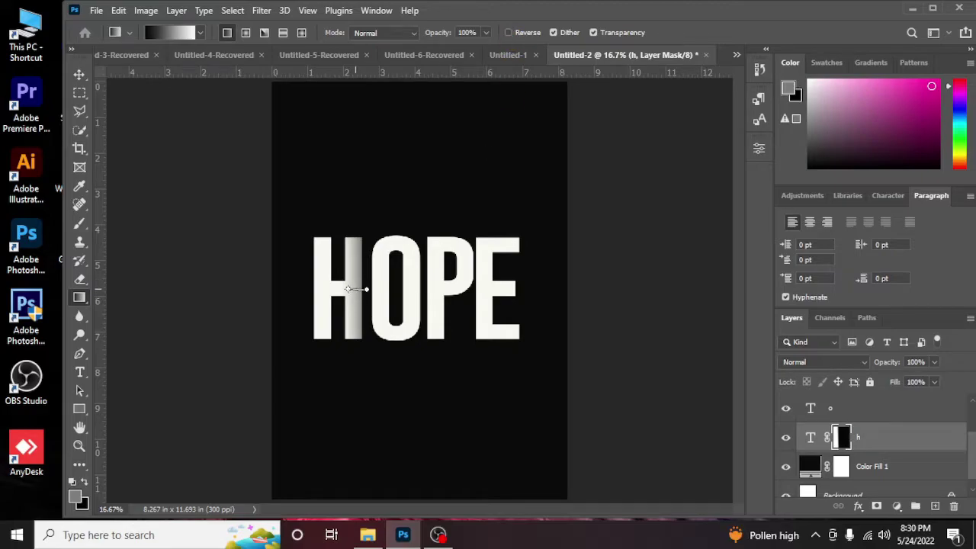
left_click_drag(342, 290, 342, 289)
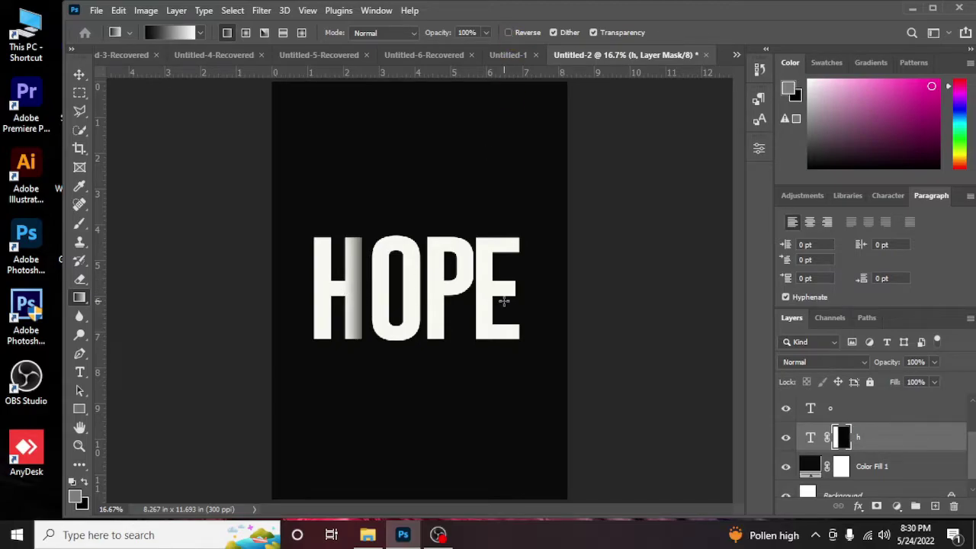
scroll(888, 438, "up", 1)
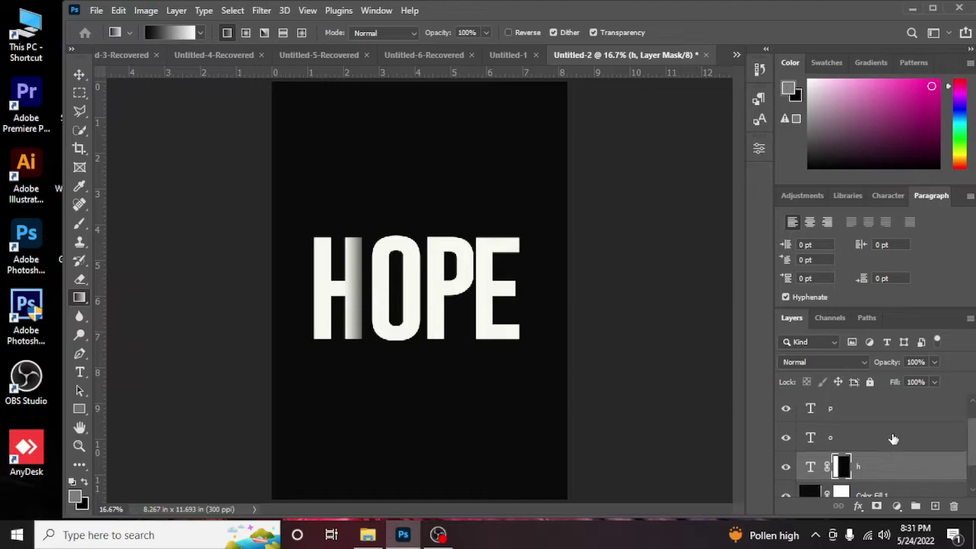
Step: Add gradient masks shading one side of the O, P and E, then shift the O left
left_click(848, 446)
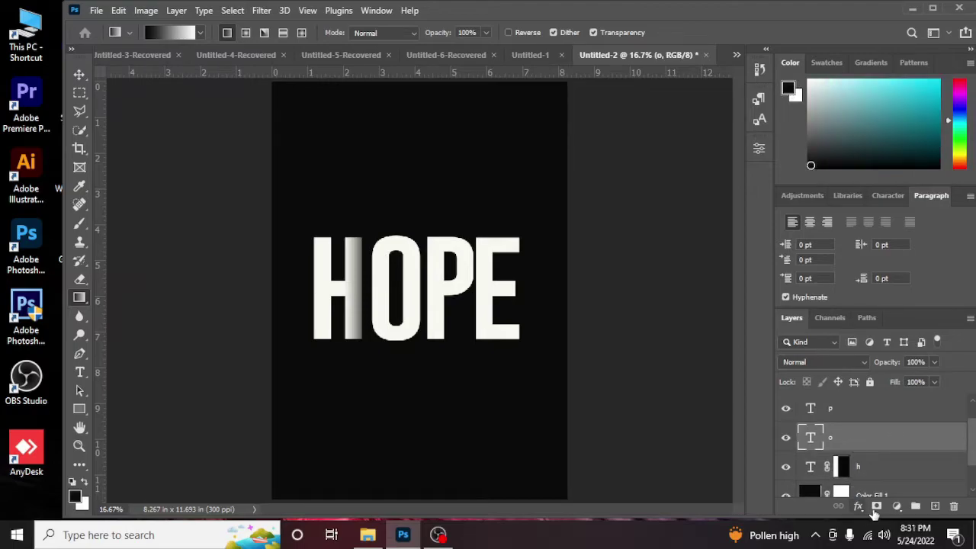
left_click(876, 507)
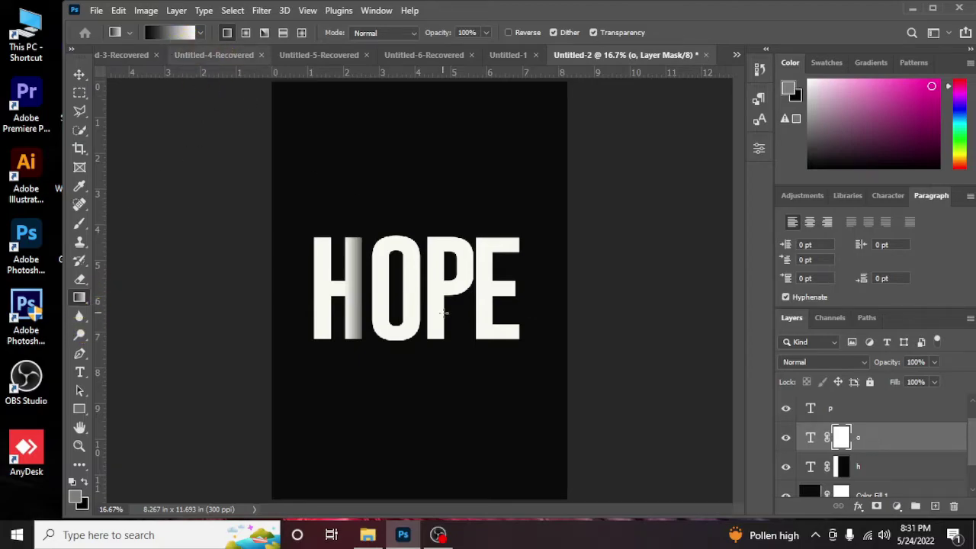
left_click_drag(418, 285, 393, 284)
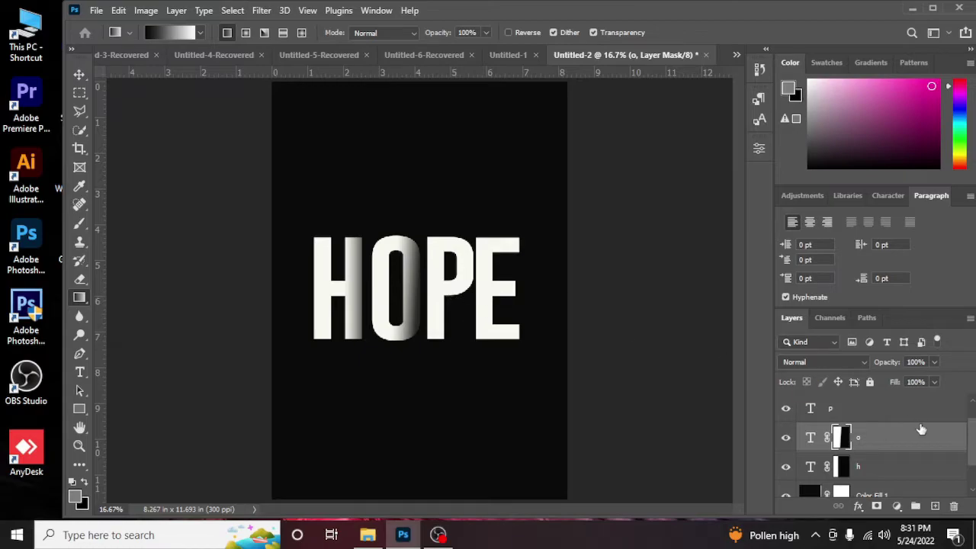
scroll(866, 453, "up", 1)
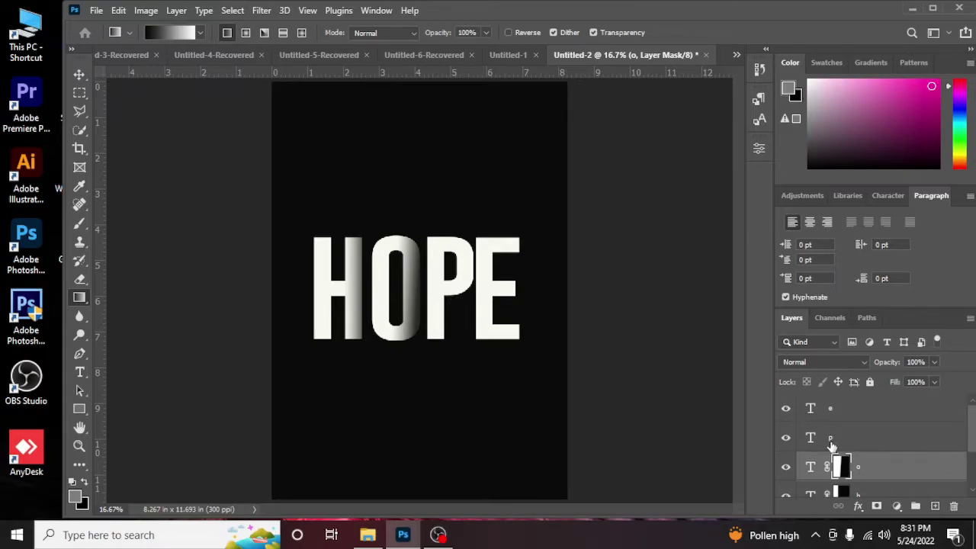
left_click(854, 441)
left_click(879, 506)
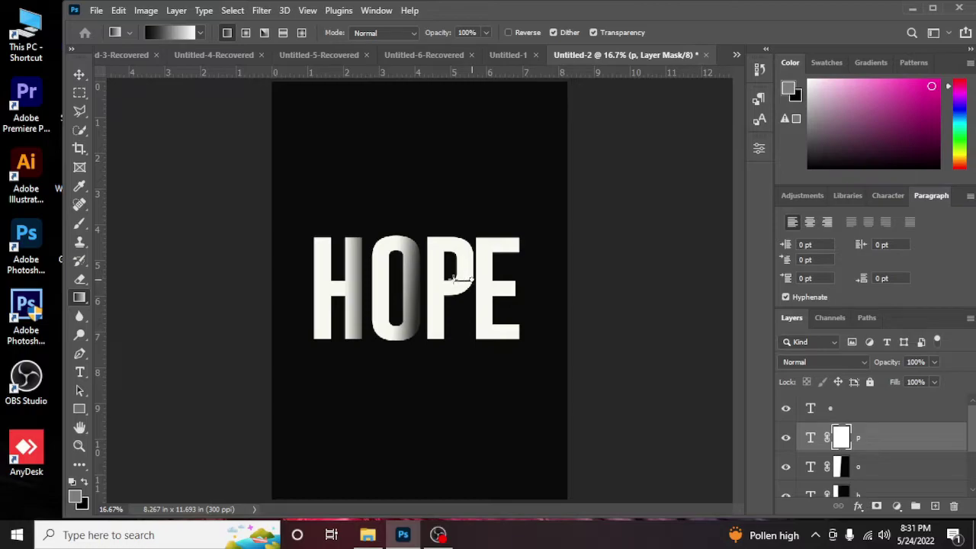
left_click_drag(455, 280, 440, 282)
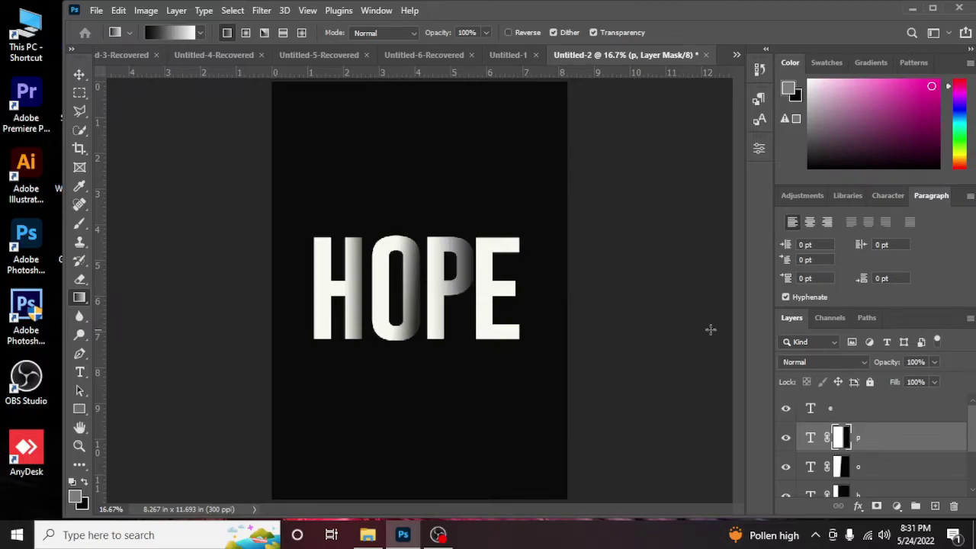
left_click(851, 415)
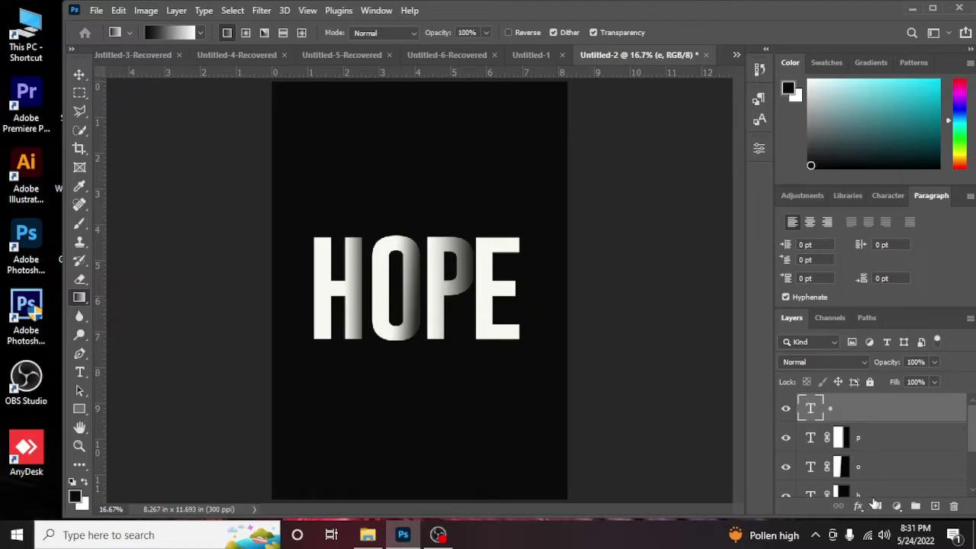
left_click(875, 506)
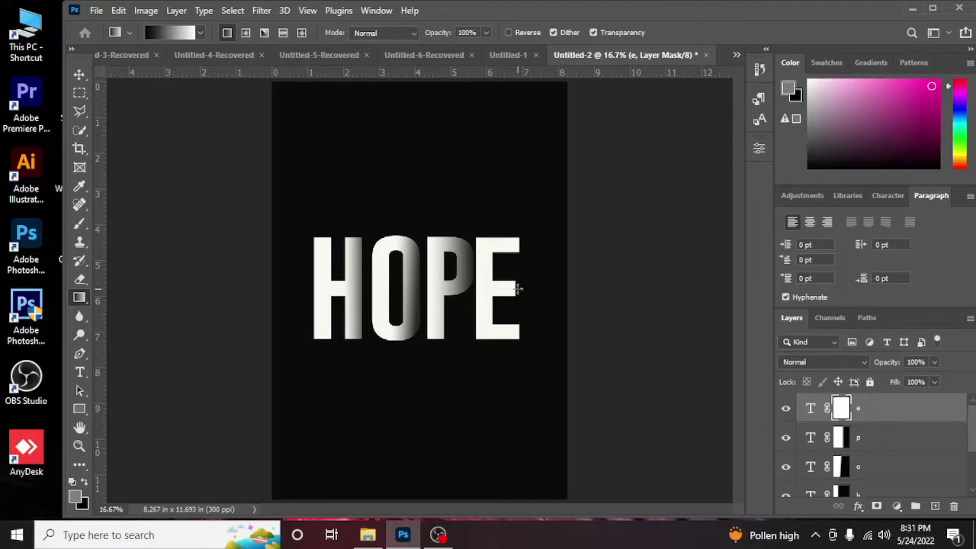
left_click_drag(518, 288, 471, 289)
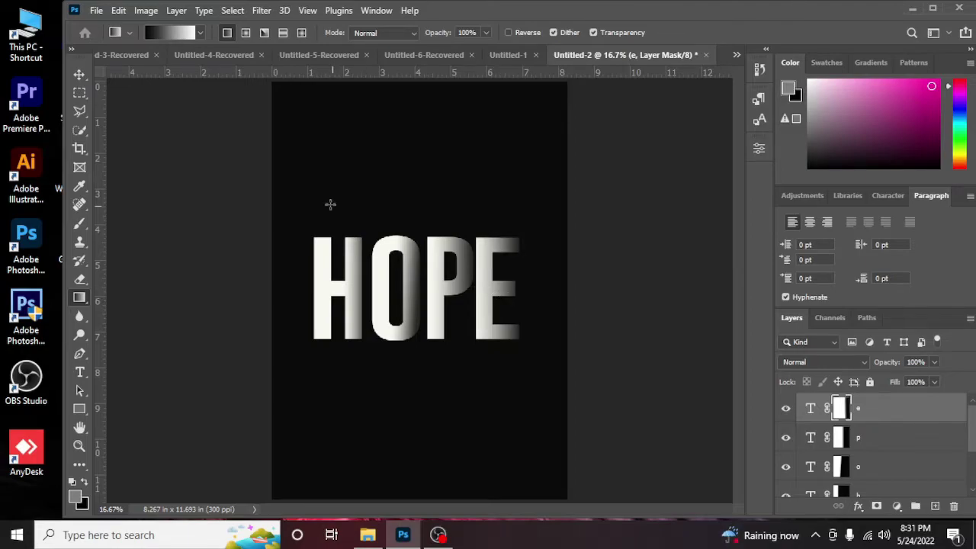
left_click(79, 74)
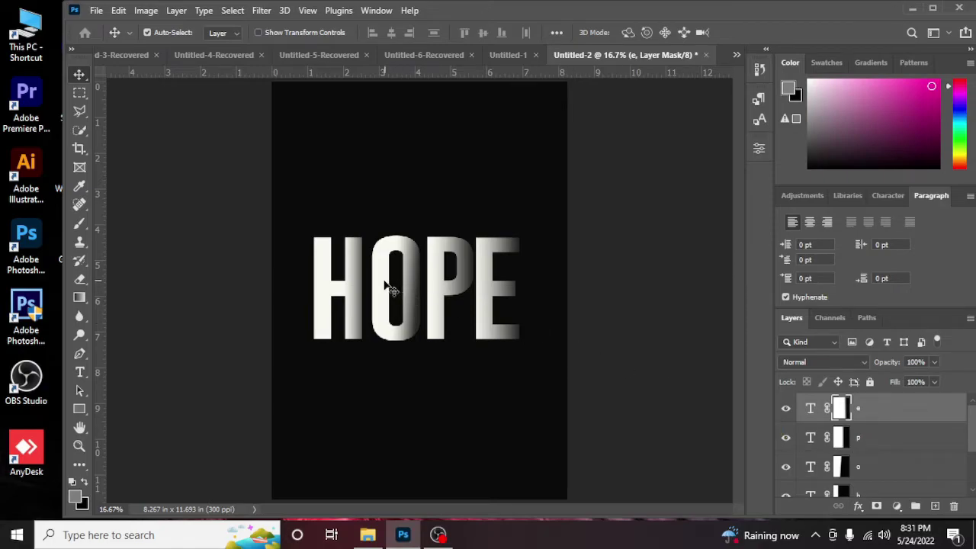
left_click_drag(381, 283, 366, 284)
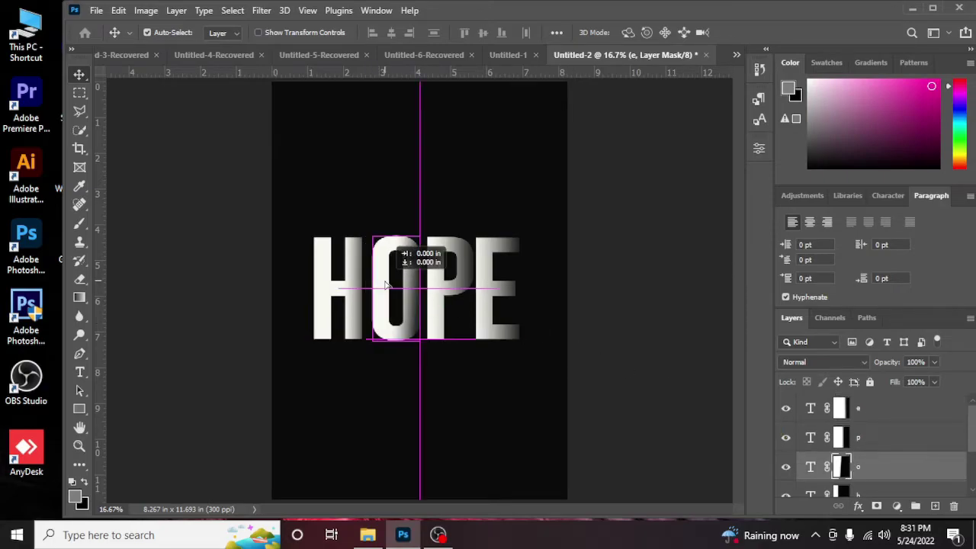
Step: Shift the P and E left, fade the H with a mask gradient, and nudge the E left
left_click_drag(458, 283, 442, 282)
left_click(335, 286)
key("g")
mouse_move(341, 286)
left_mouse_down()
mouse_move(362, 286)
mouse_move(345, 286)
left_mouse_up()
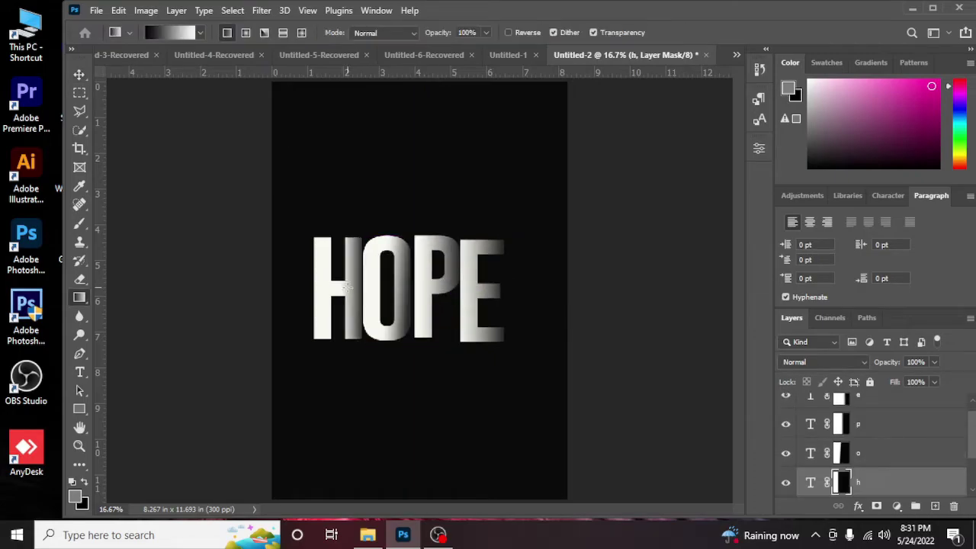
key("v")
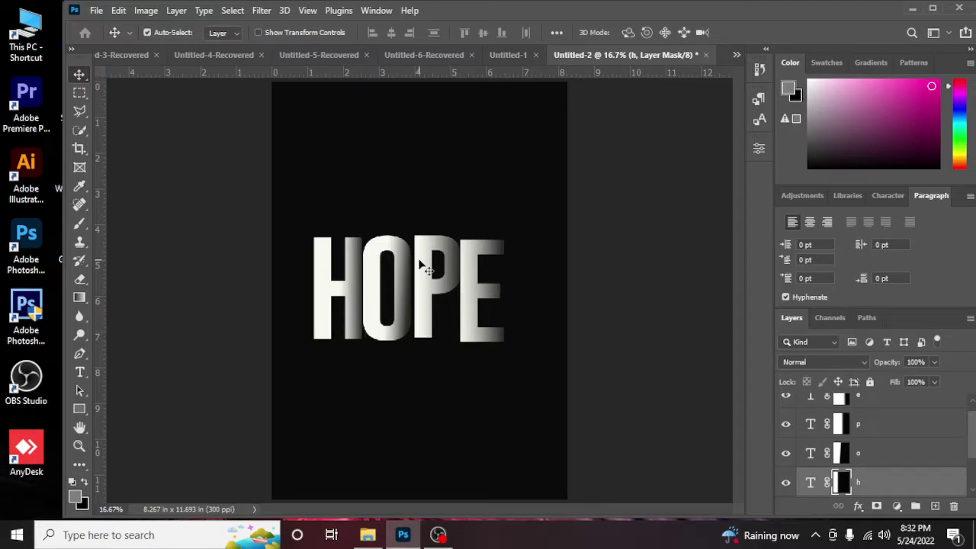
left_click_drag(469, 279, 464, 279)
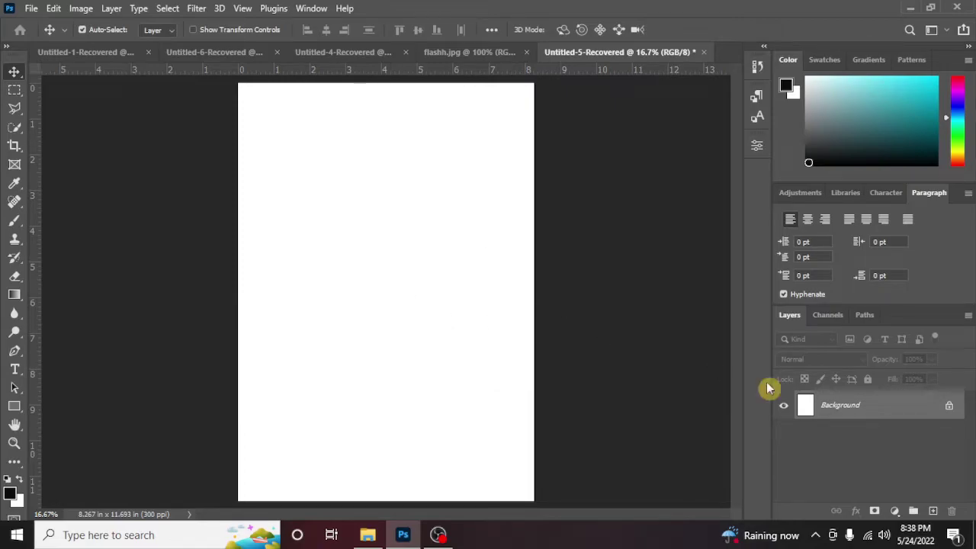
Step: Add a near-black fill layer and type FLASH on the page
left_click(895, 508)
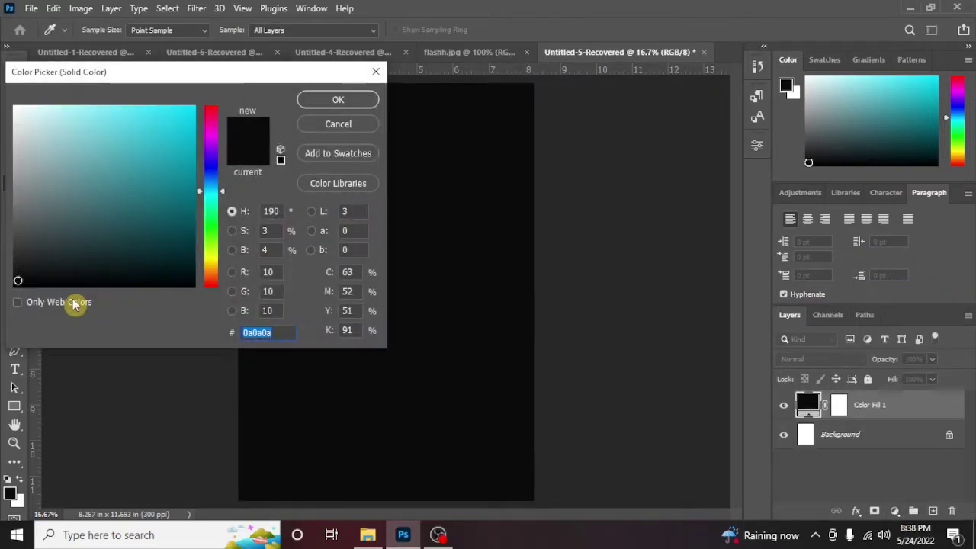
left_click(340, 102)
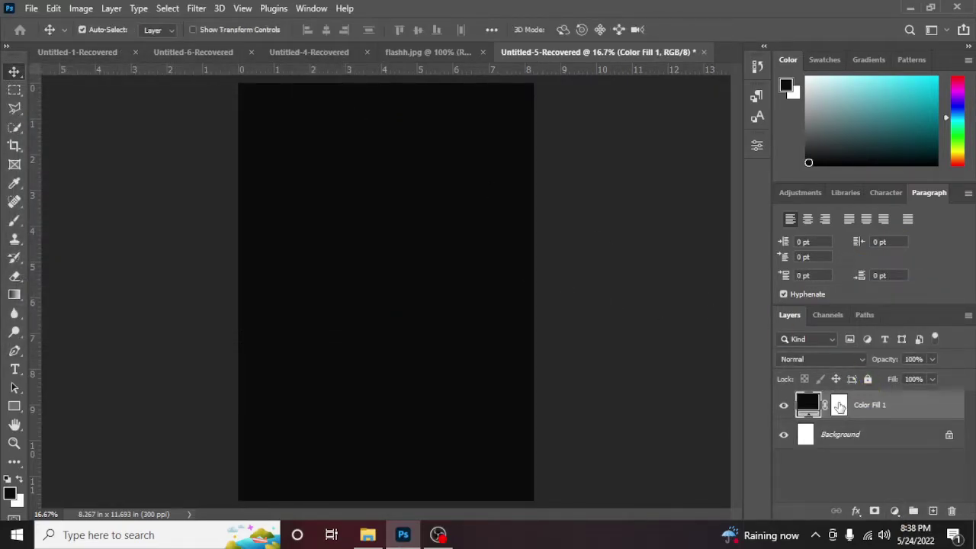
left_click(14, 370)
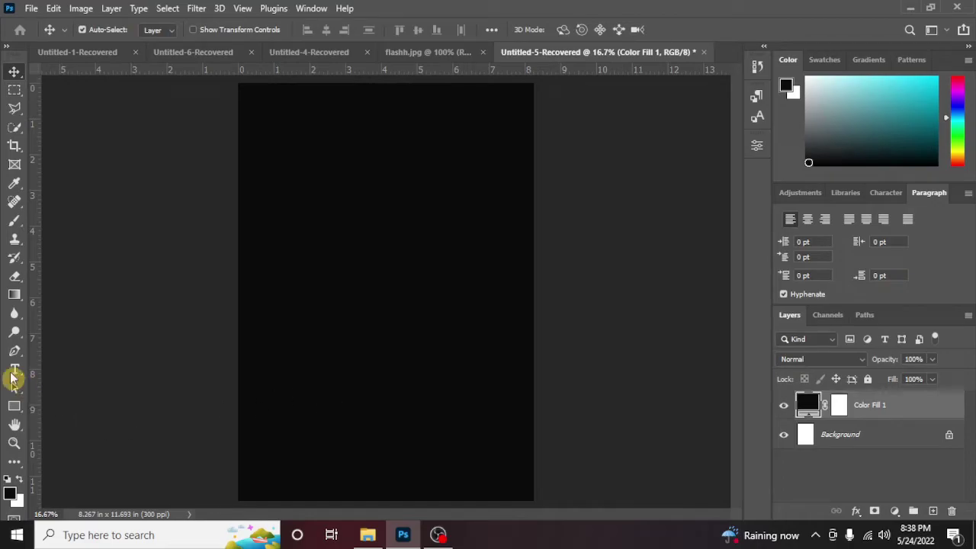
left_click(300, 260)
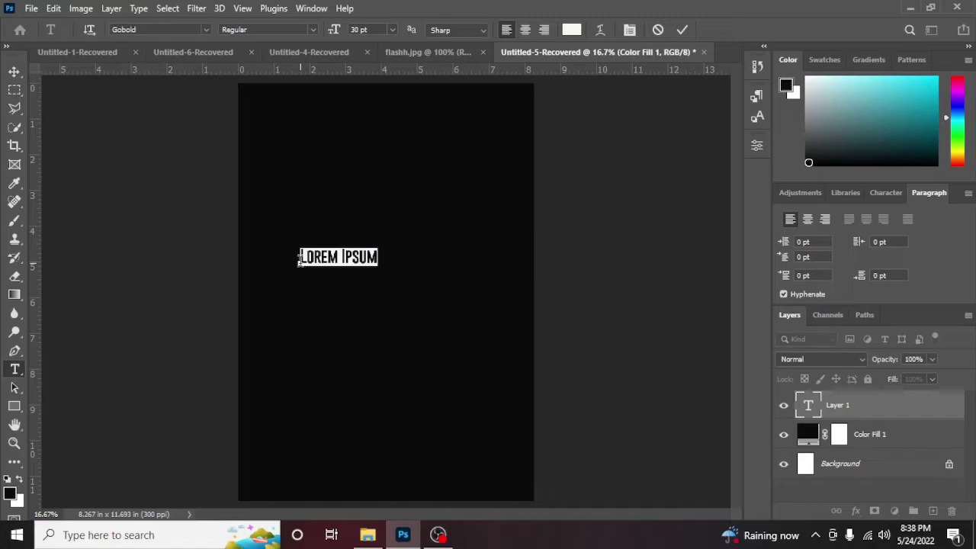
type("FLAST")
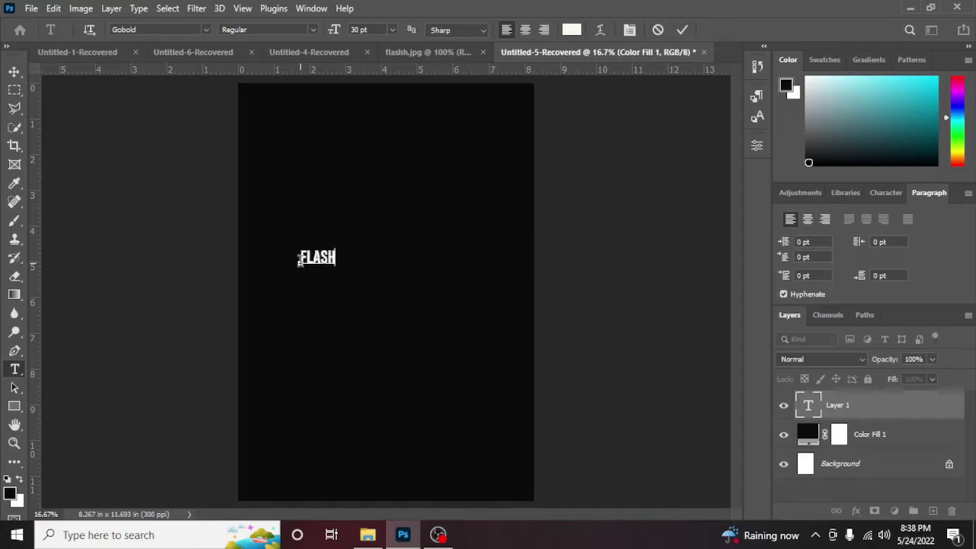
left_click(14, 72)
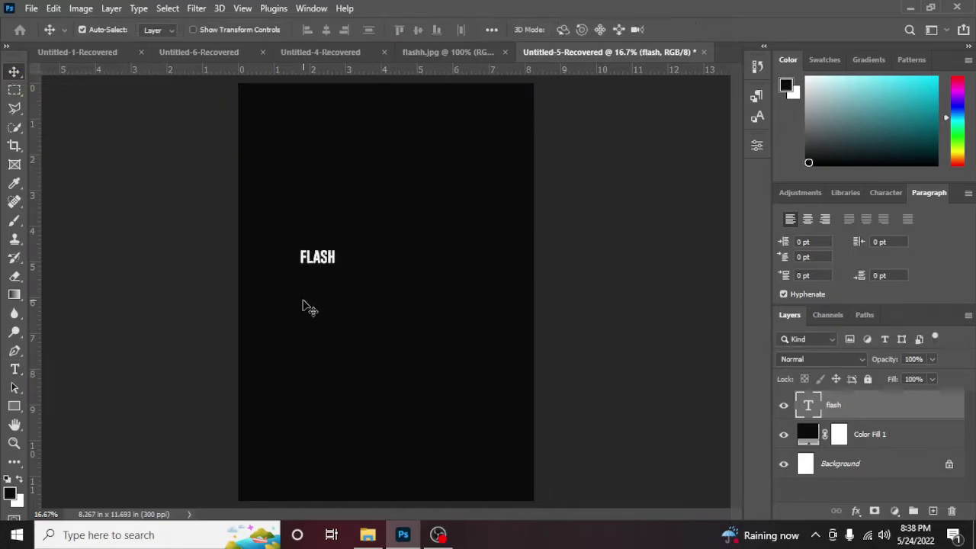
Step: Scale FLASH up across the page middle, zoom in, then bring up flashh.jpg
key("ctrl+t")
left_click_drag(337, 265, 501, 347)
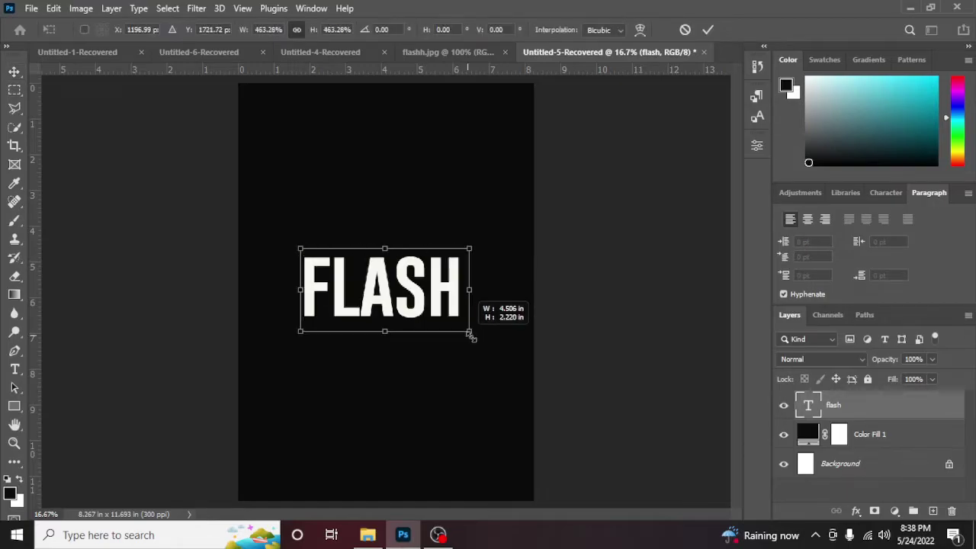
left_click_drag(299, 248, 280, 233)
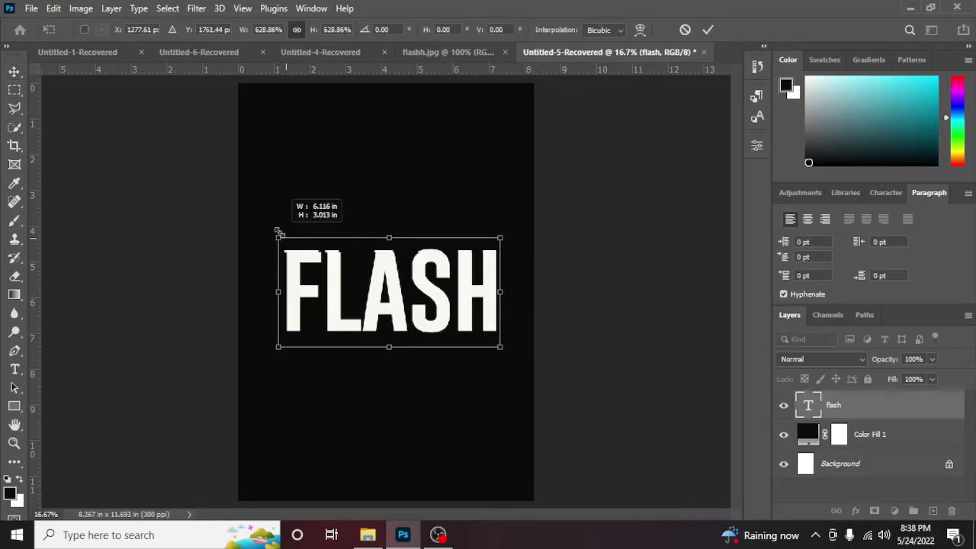
key("Return")
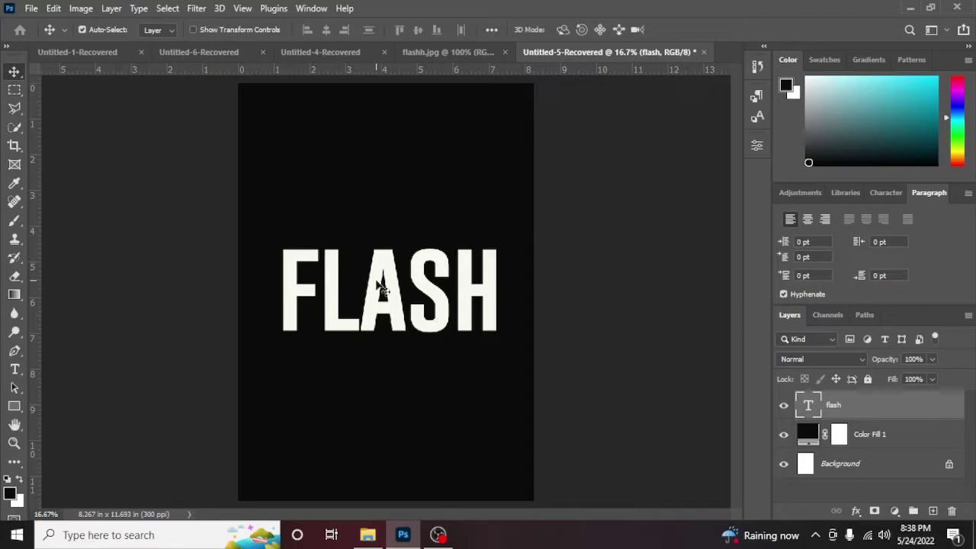
left_click_drag(380, 285, 385, 281)
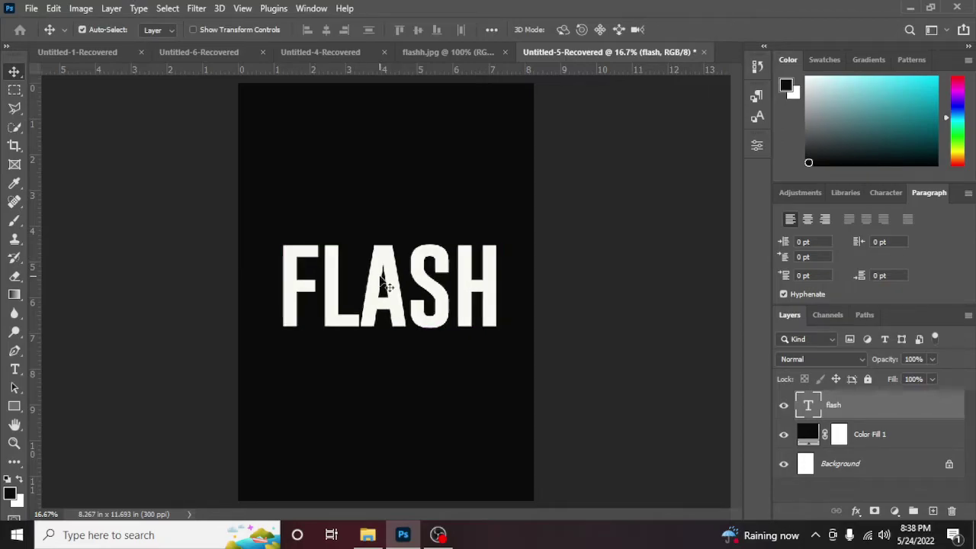
key("ctrl+plus")
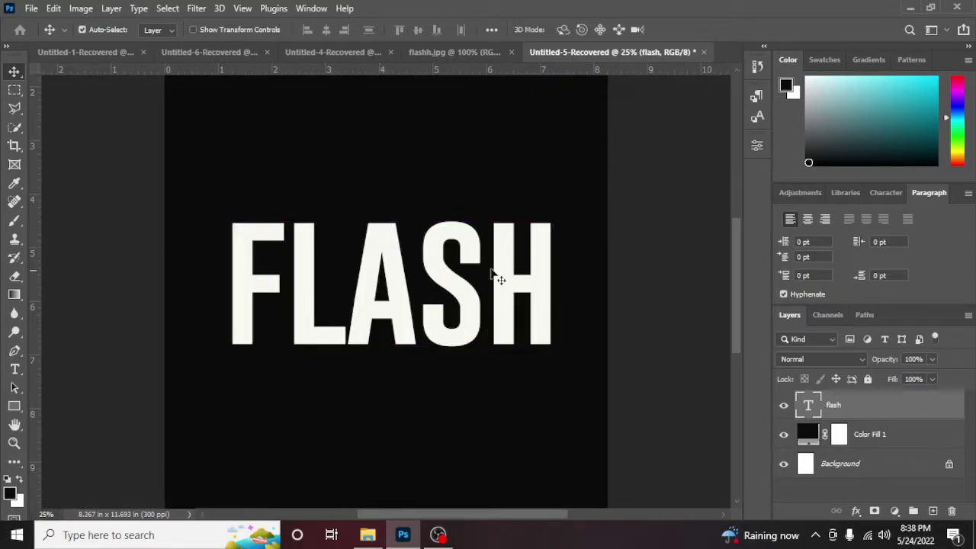
left_click(435, 50)
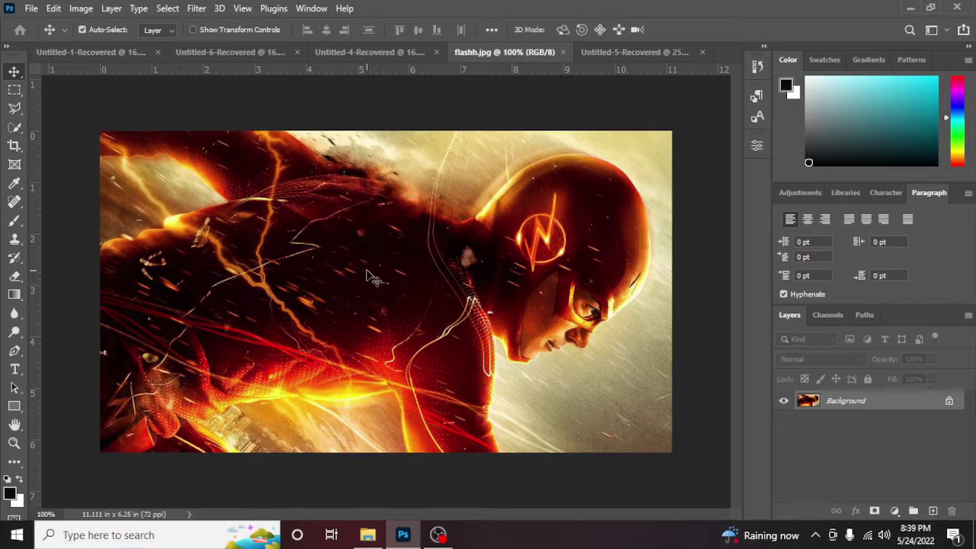
Step: Unlock the Flash photo's background and drag the photo into the FLASH document
left_click_drag(368, 278, 379, 206)
left_click(516, 240)
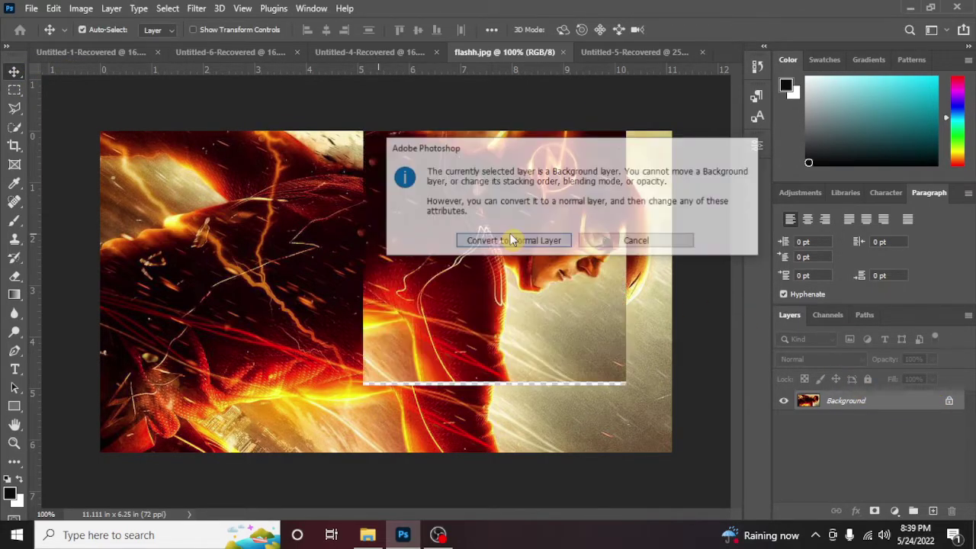
mouse_move(488, 221)
left_mouse_down()
mouse_move(606, 65)
mouse_move(586, 90)
left_mouse_up()
left_click_drag(391, 291, 390, 292)
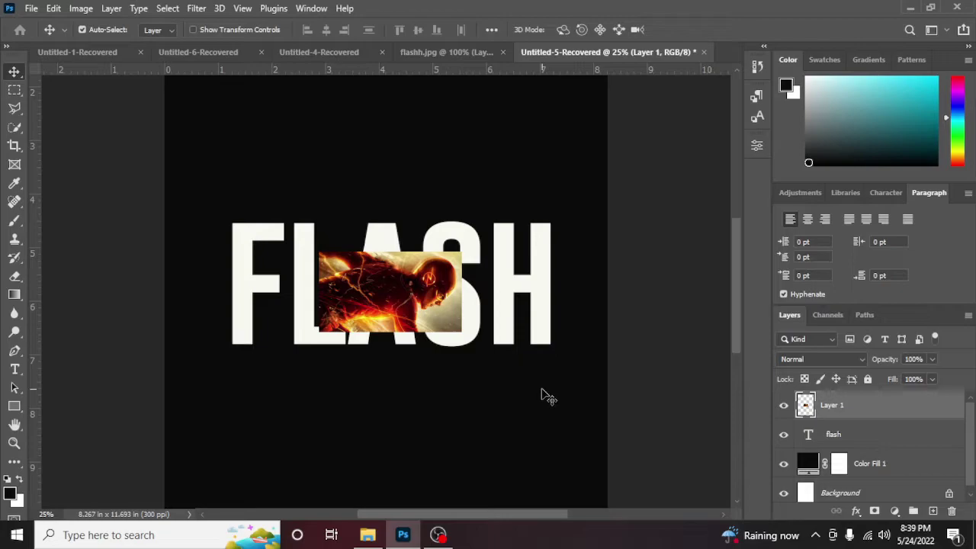
Step: Enlarge the Flash photo to span the word and position it over the FLASH letters
key("ctrl+t")
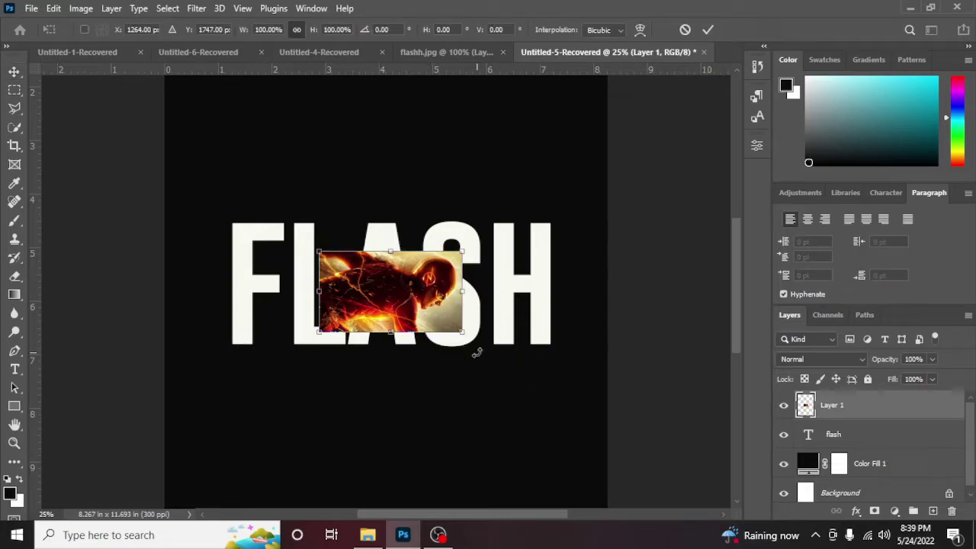
left_click_drag(462, 331, 561, 387)
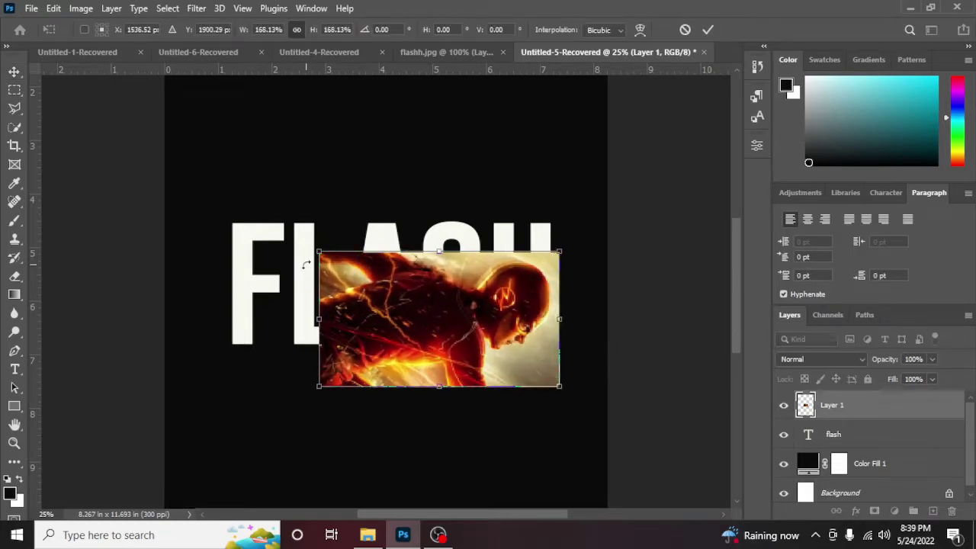
left_click_drag(318, 252, 235, 191)
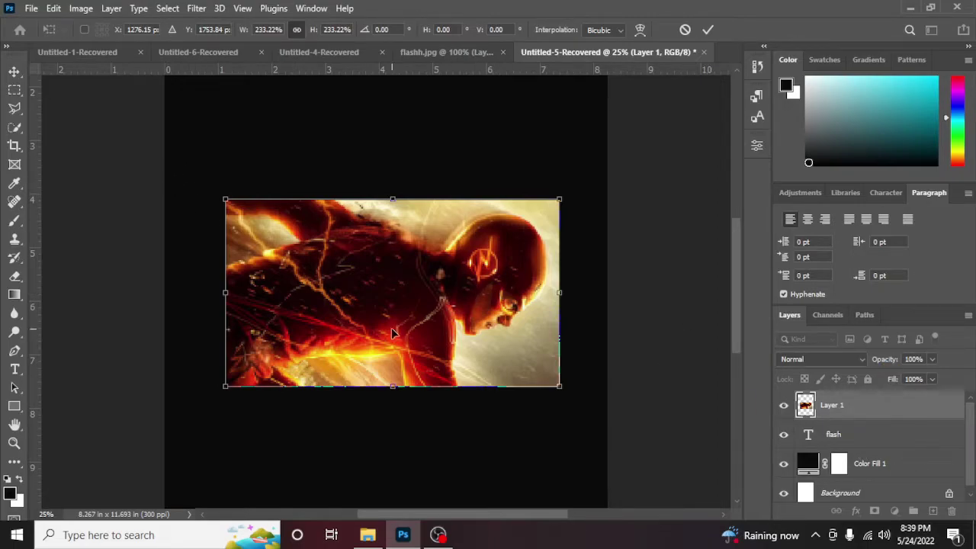
key("Return")
mouse_move(407, 296)
left_mouse_down()
mouse_move(428, 460)
mouse_move(417, 268)
mouse_move(409, 298)
left_mouse_up()
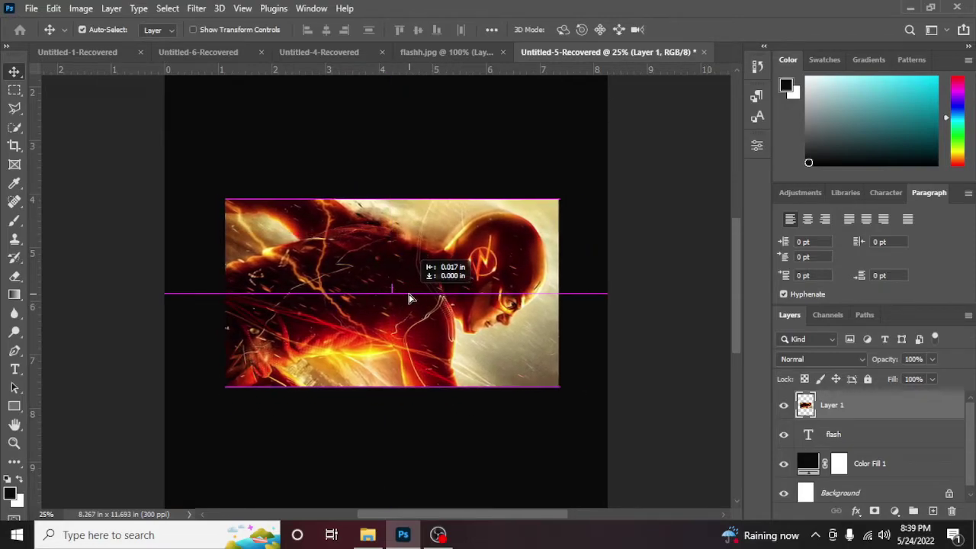
mouse_move(409, 298)
left_mouse_down()
mouse_move(459, 234)
mouse_move(451, 416)
mouse_move(418, 269)
left_mouse_up()
Step: Clip the Flash photo layer into the FLASH letters and nudge the fire texture into place
right_click(887, 416)
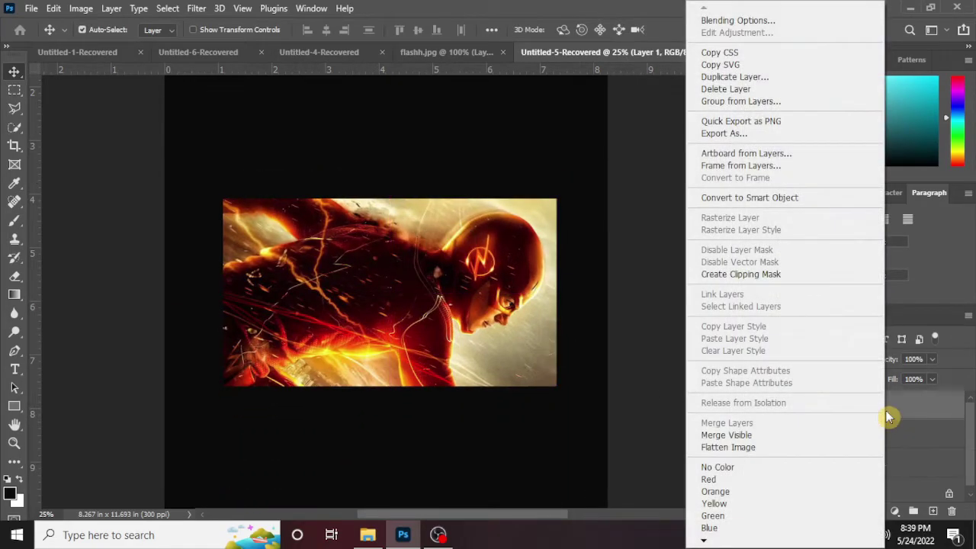
left_click(757, 276)
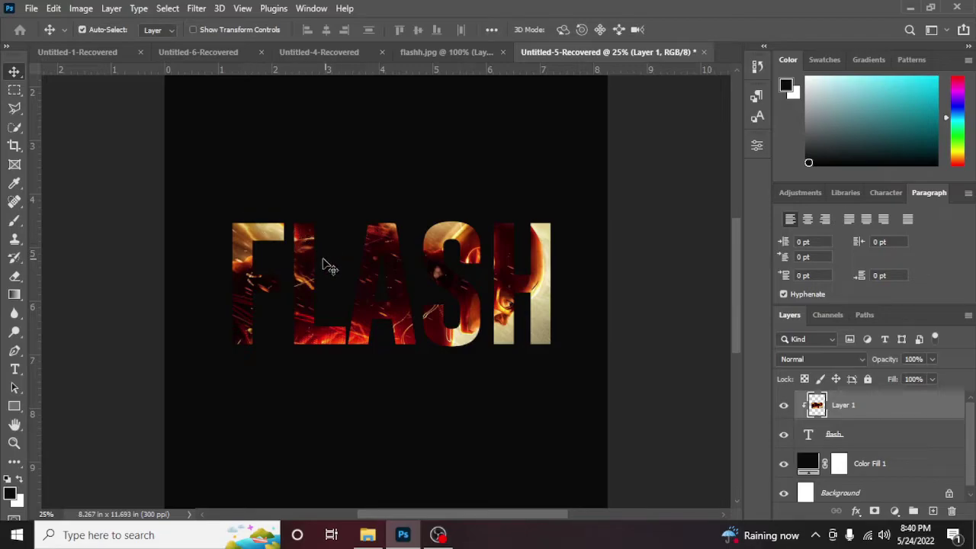
mouse_move(305, 270)
left_mouse_down()
mouse_move(292, 269)
mouse_move(313, 278)
left_mouse_up()
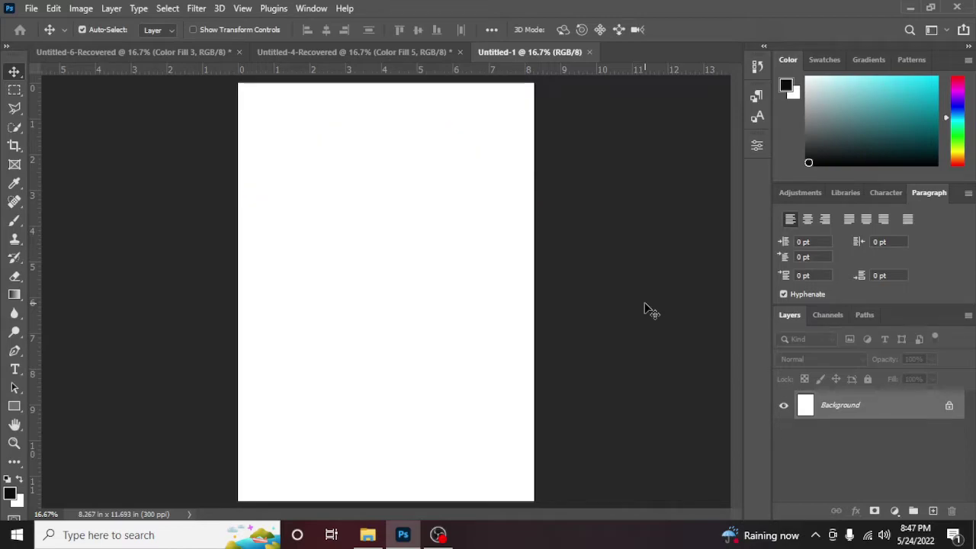
Step: Add a near-black Solid Color fill layer and type a letter B on the page
left_click(894, 511)
left_click(893, 263)
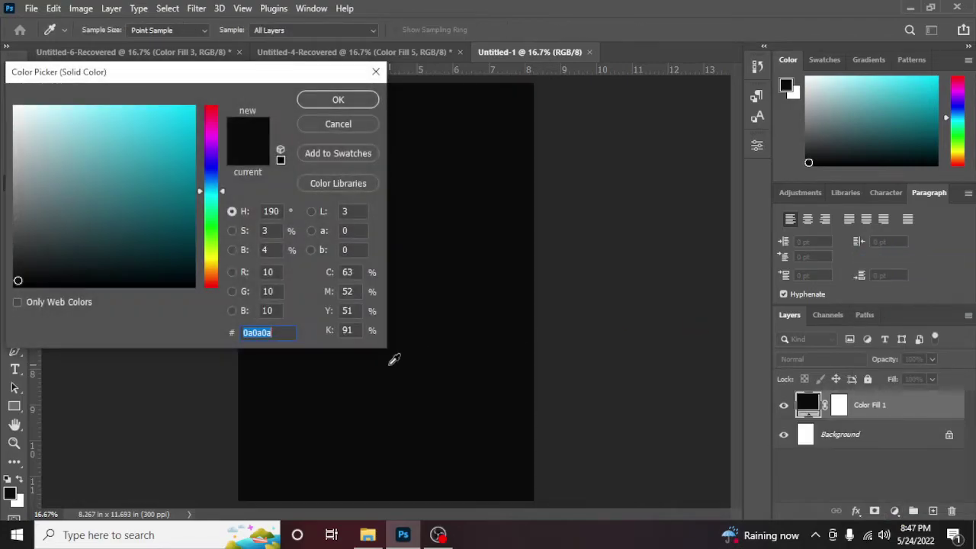
left_click(314, 101)
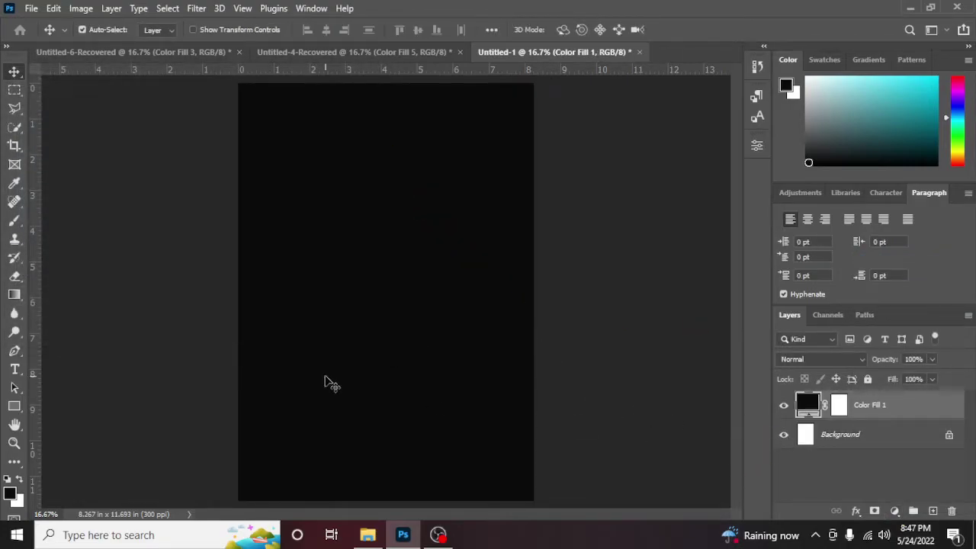
left_click(15, 369)
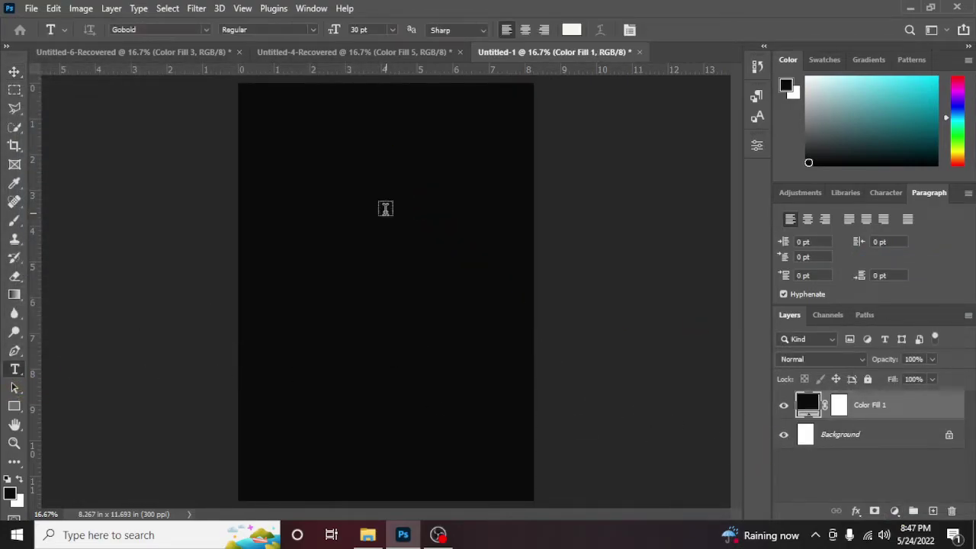
left_click(348, 199)
type("B")
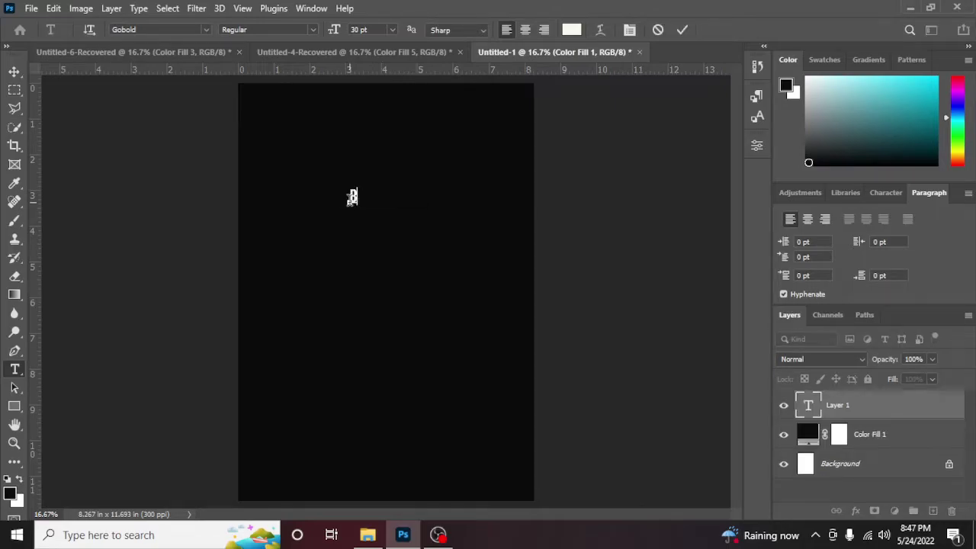
left_click(11, 73)
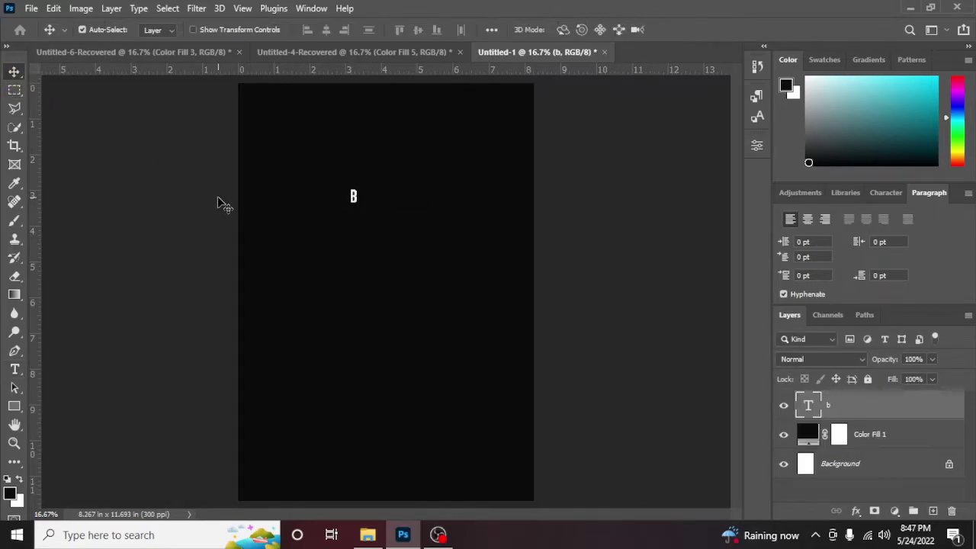
Step: Free Transform the B so it fills most of the page height, then zoom in
key("ctrl+t")
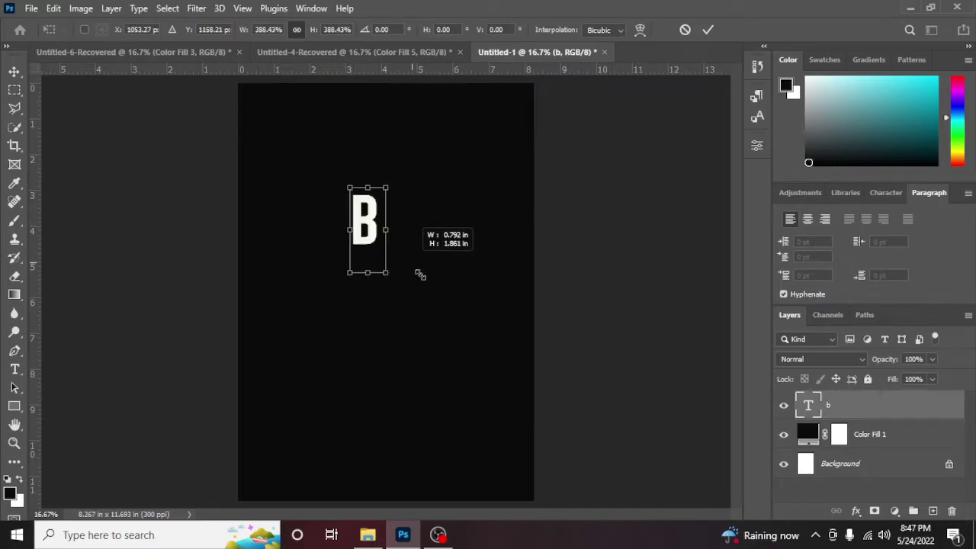
left_click_drag(358, 206, 441, 398)
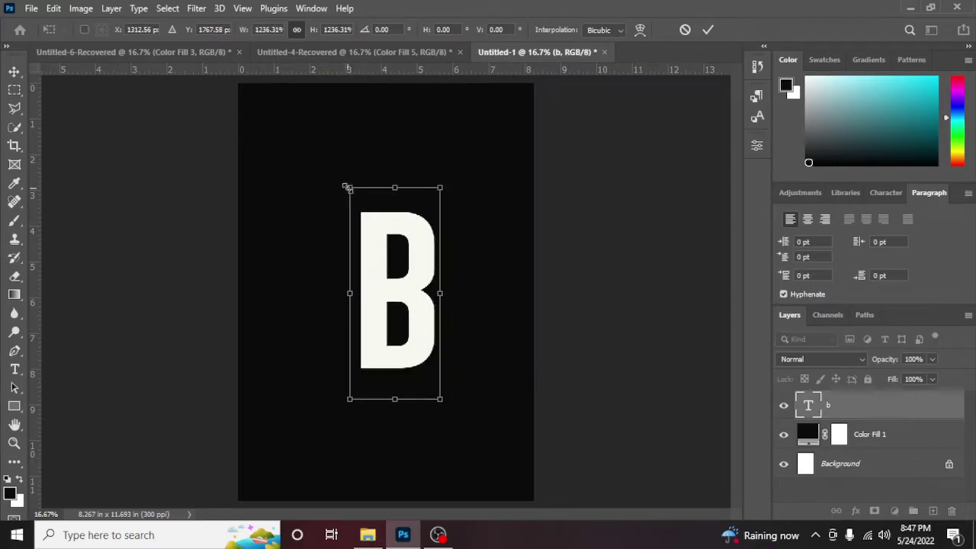
left_click_drag(346, 187, 292, 151)
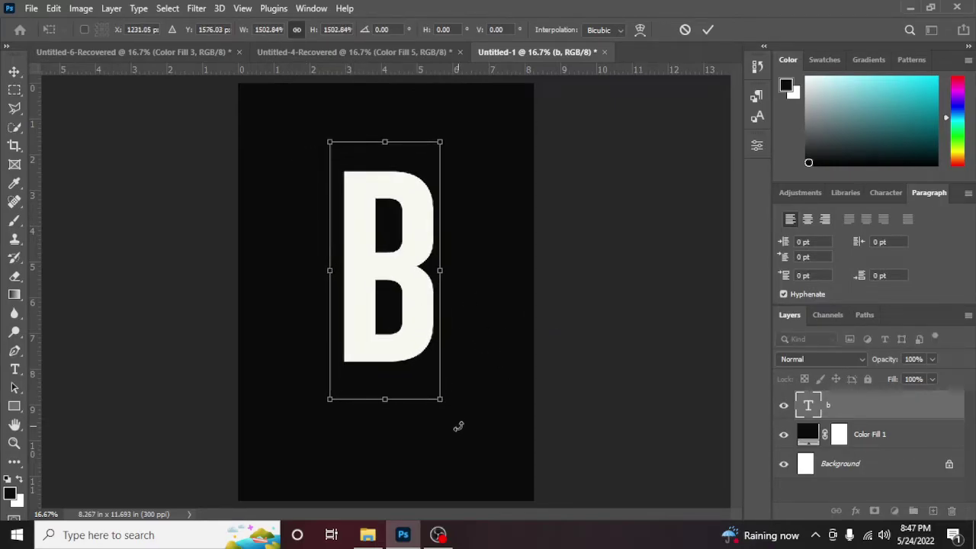
left_click_drag(431, 398, 458, 436)
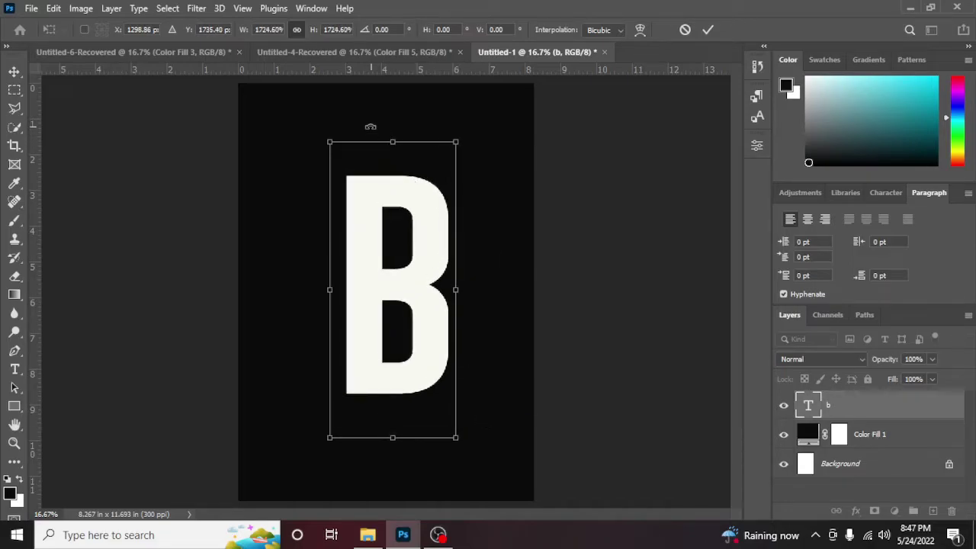
left_click_drag(328, 142, 286, 127)
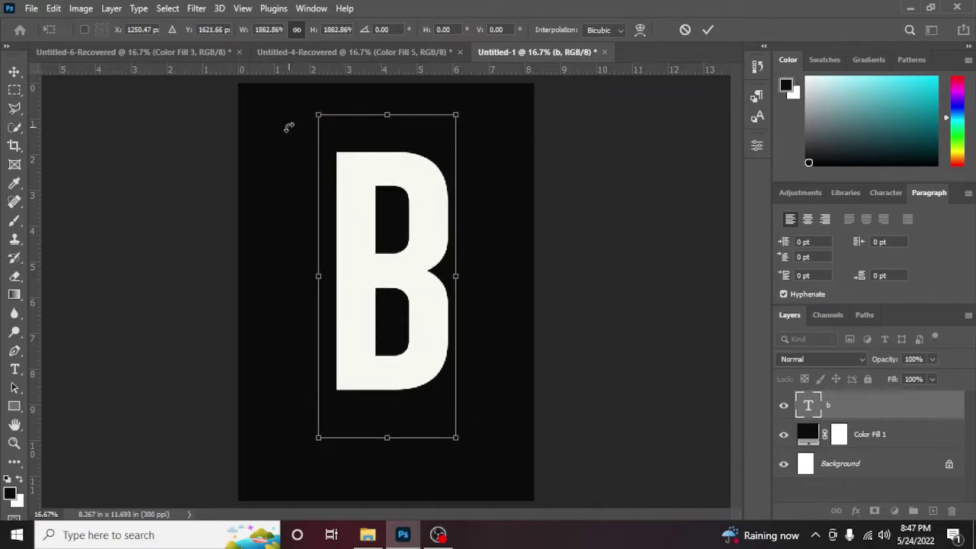
key("Return")
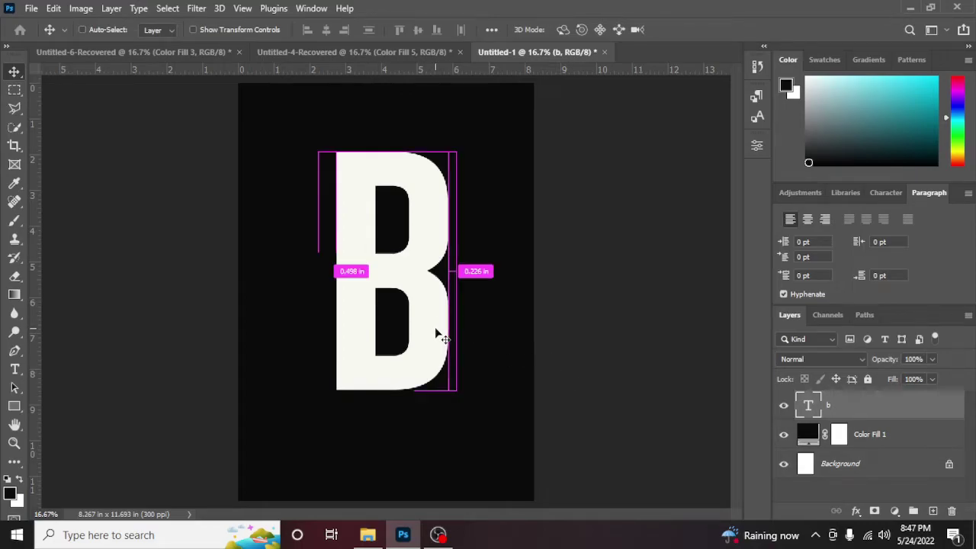
key("ctrl+plus")
scroll(454, 339, "up", 1)
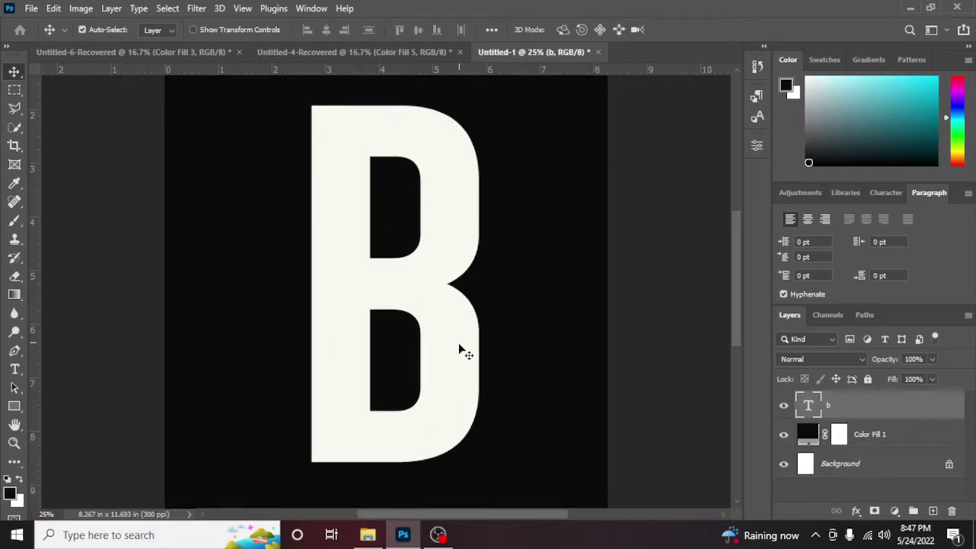
Step: Add a new empty layer and set the regular Brush to 12 px
left_click(934, 511)
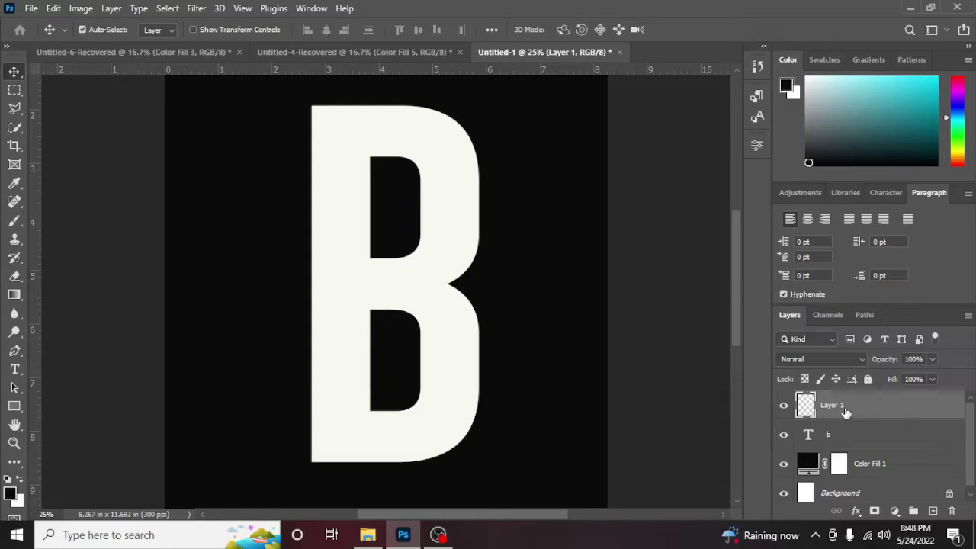
left_click(12, 224)
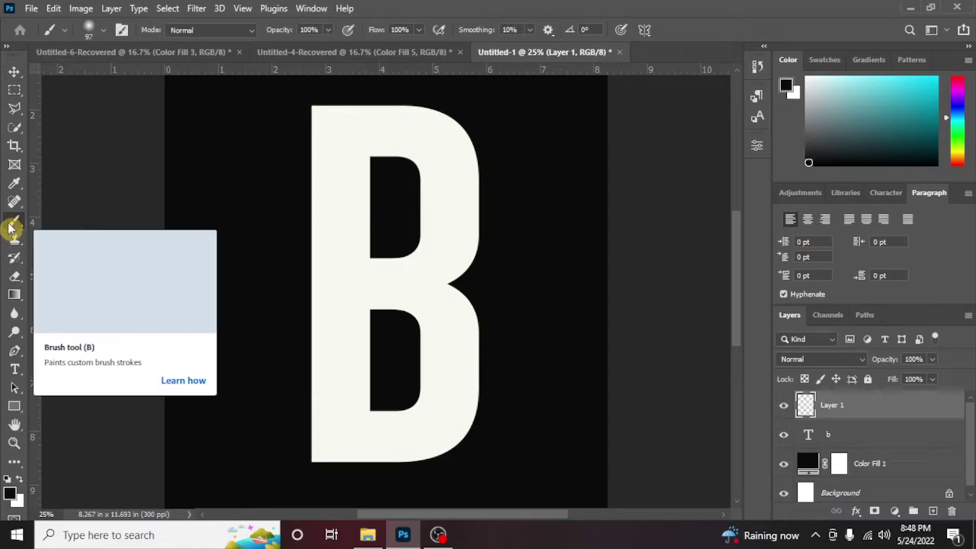
right_click(11, 227)
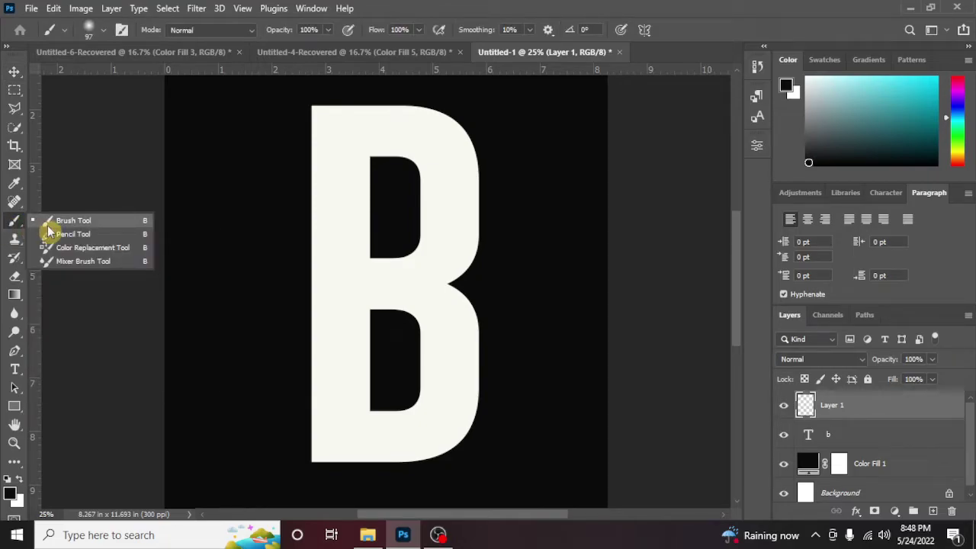
left_click(49, 222)
right_click(316, 191)
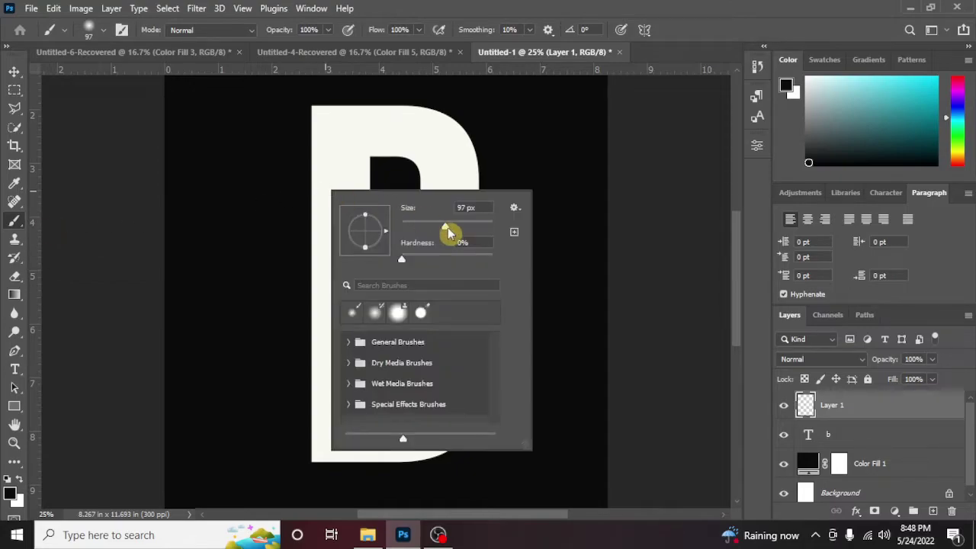
left_click_drag(449, 233, 412, 228)
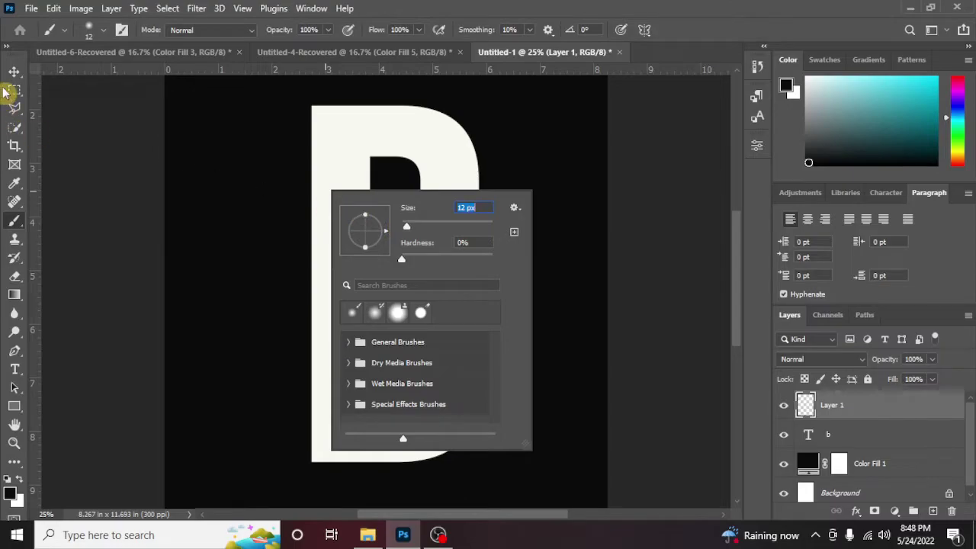
left_click(602, 277)
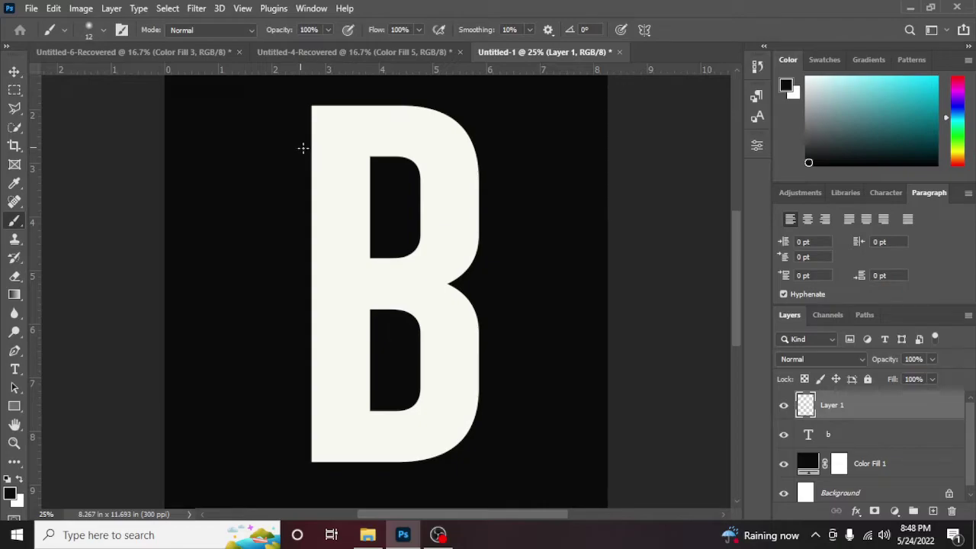
Step: Paint three wavy cut lines across the B's upper part, middle and lower bowl
left_click_drag(390, 158, 460, 151)
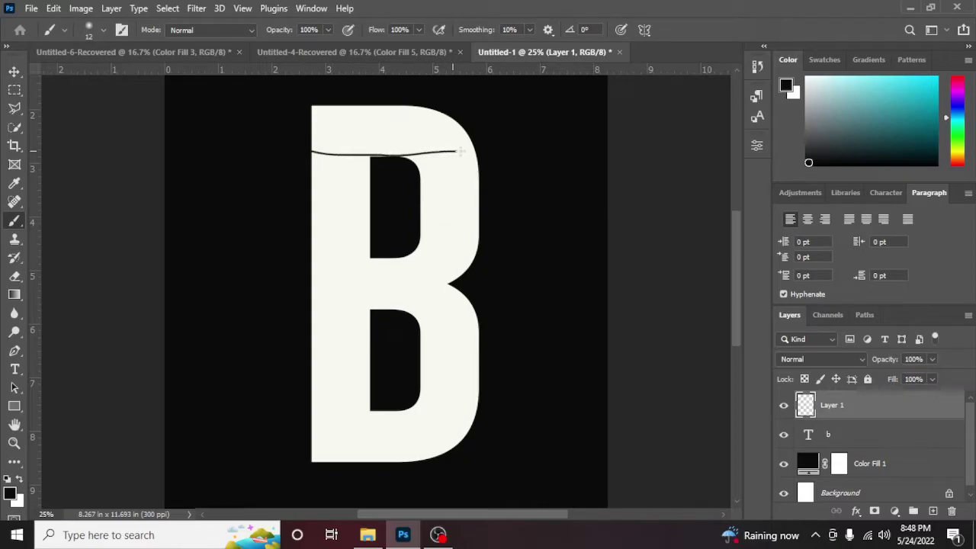
key("ctrl+z")
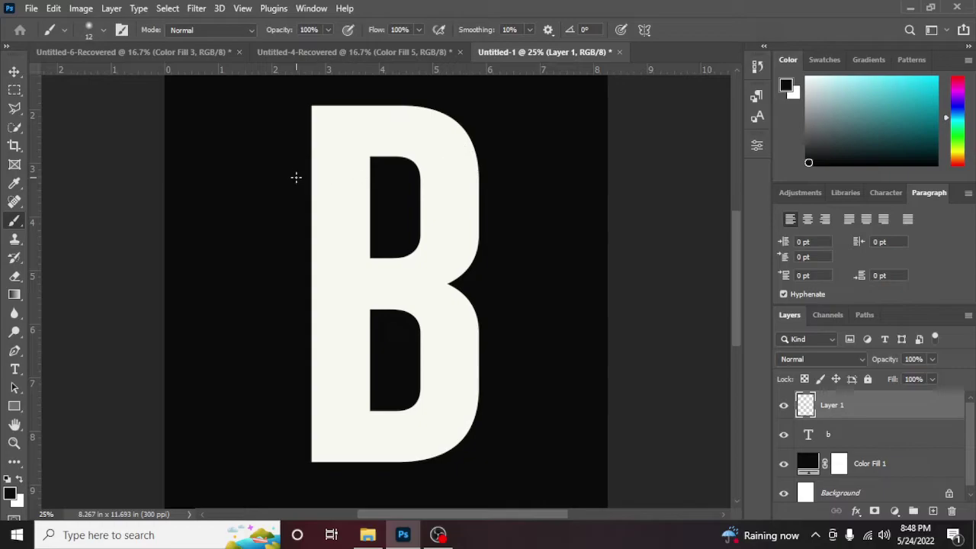
left_click_drag(332, 184, 371, 189)
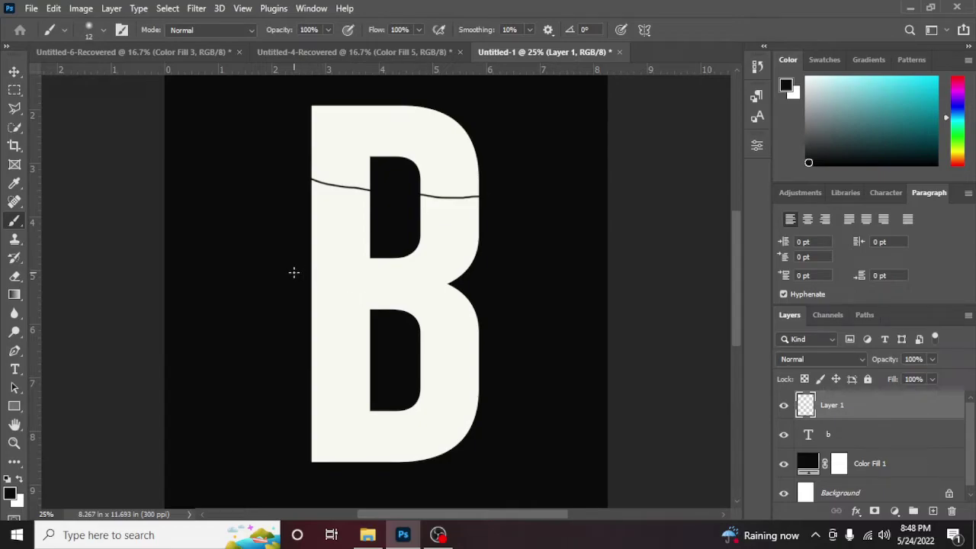
left_click_drag(313, 277, 468, 299)
left_click_drag(311, 389, 457, 415)
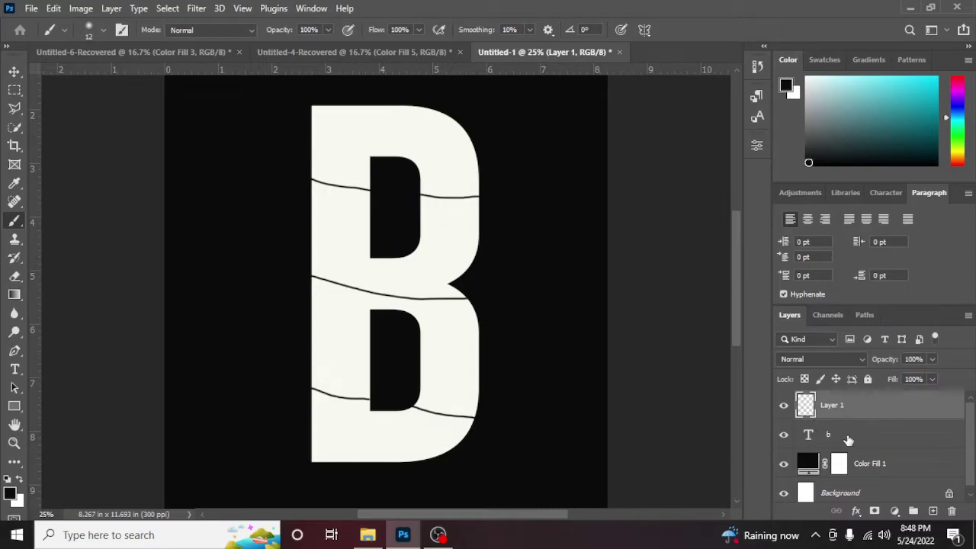
left_click(845, 437)
key("p")
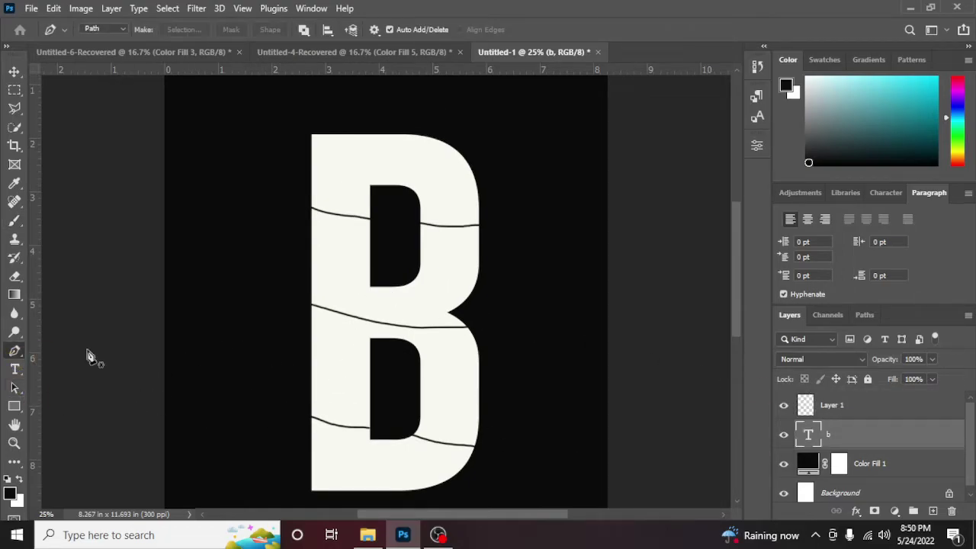
Step: Rasterize the b type layer and zoom in closer on the B
right_click(863, 442)
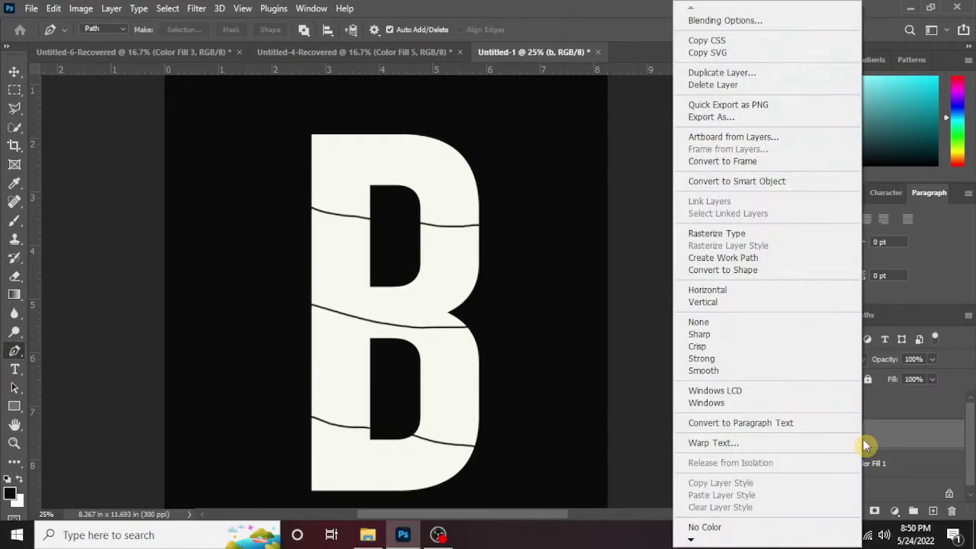
left_click(730, 234)
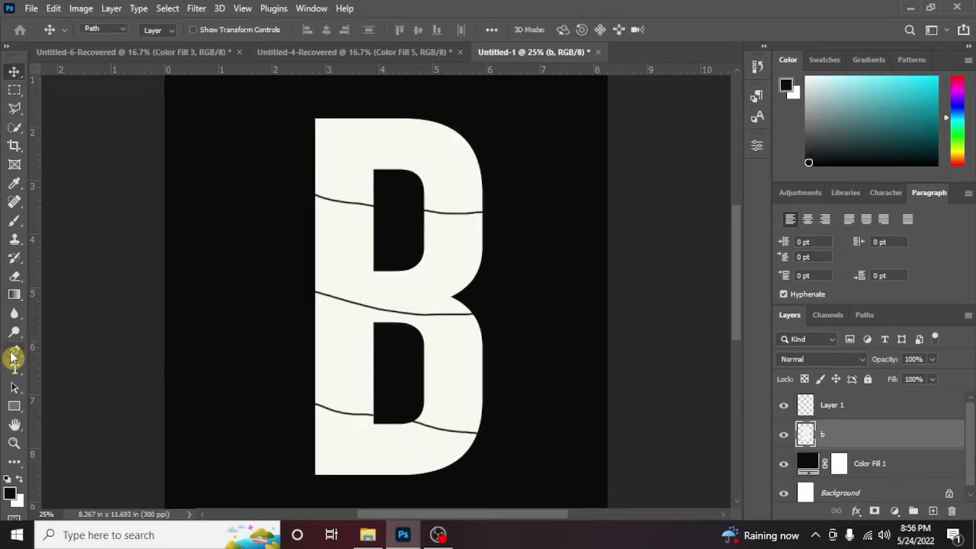
left_click(13, 354)
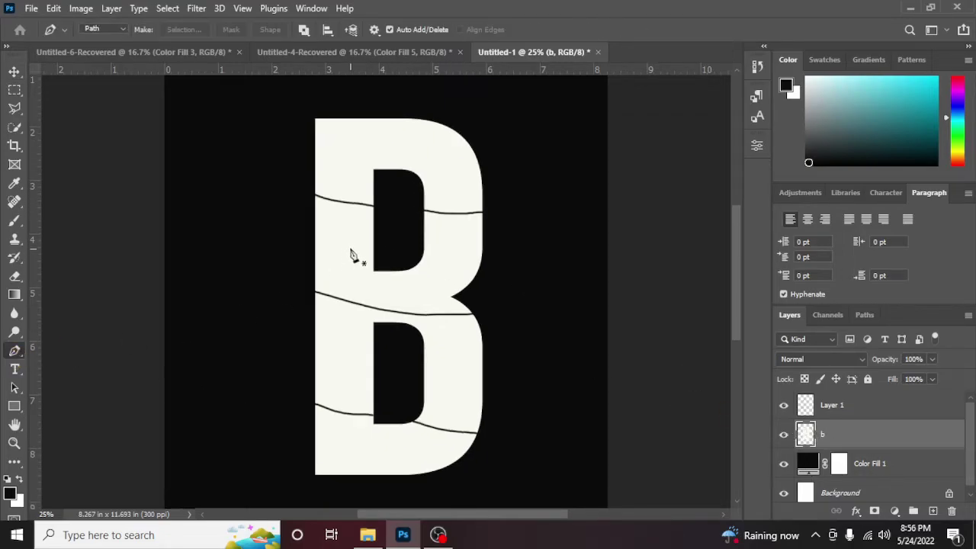
scroll(305, 251, "up", 1)
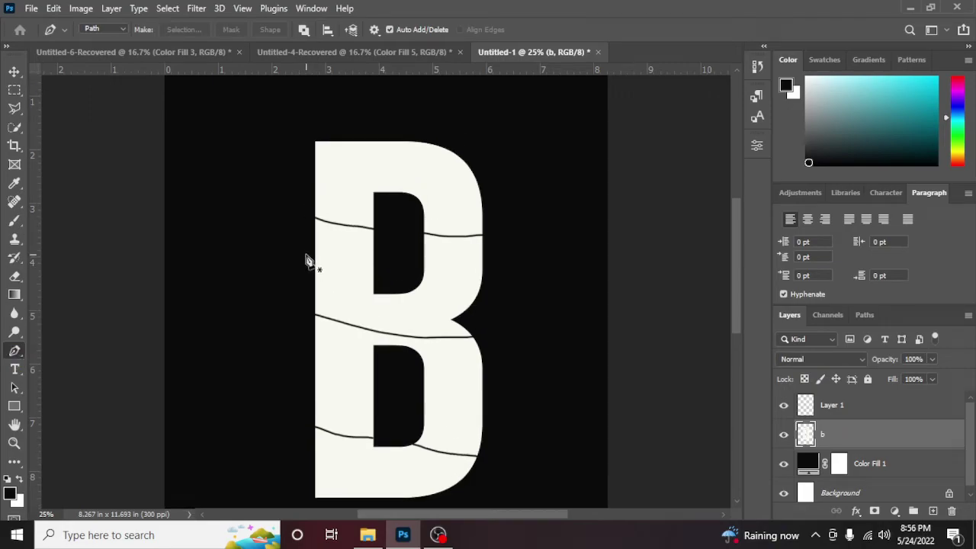
key("ctrl+plus")
scroll(304, 250, "up", 1)
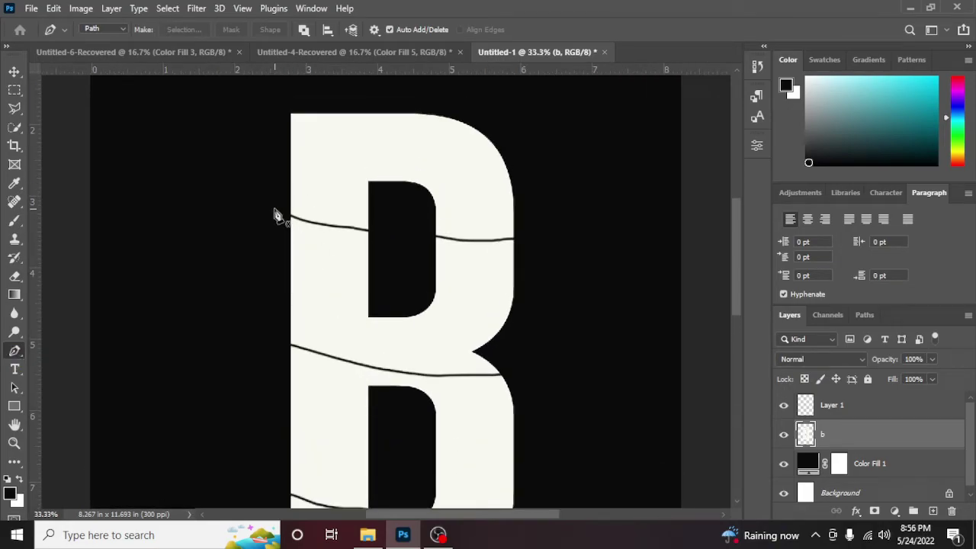
Step: Trace the top slice above the first cut line with a pen path and copy it to a new layer
left_click(281, 217)
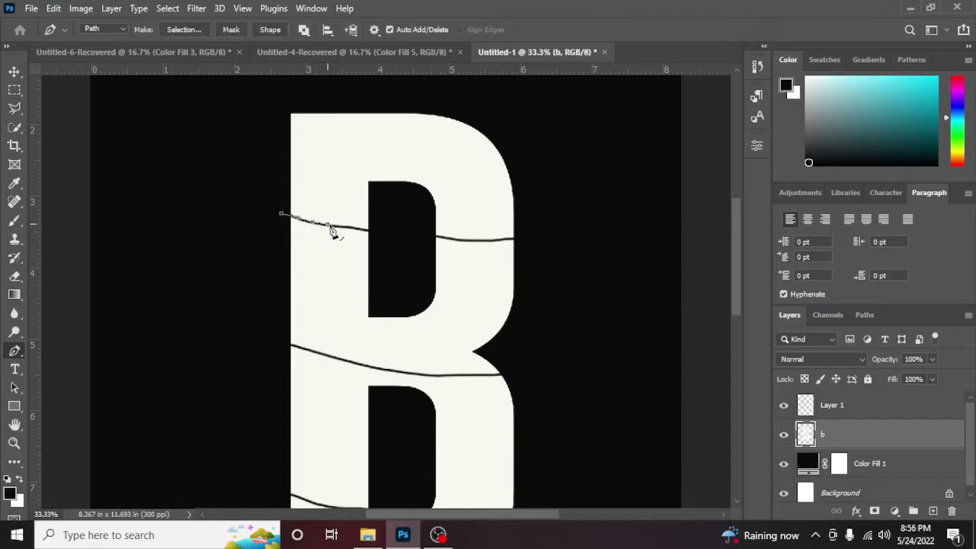
left_click_drag(371, 237, 372, 236)
mouse_move(475, 244)
left_mouse_down()
mouse_move(488, 243)
mouse_move(312, 95)
mouse_move(264, 124)
mouse_move(283, 222)
left_mouse_up()
right_click(344, 182)
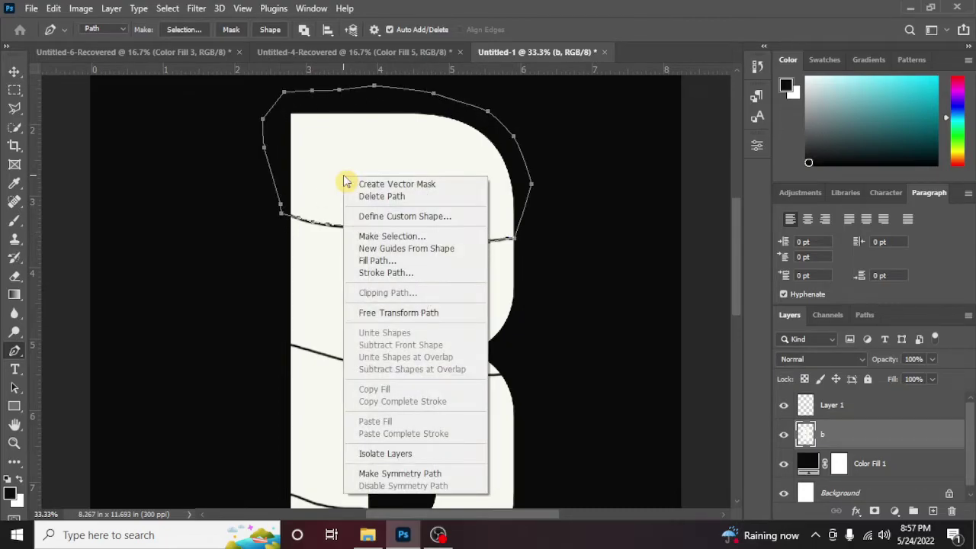
left_click(368, 234)
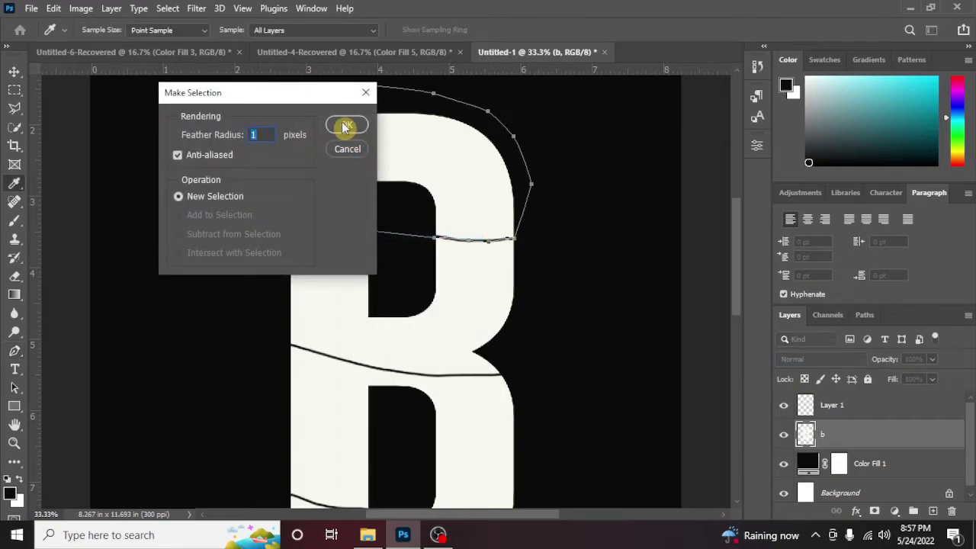
left_click(346, 124)
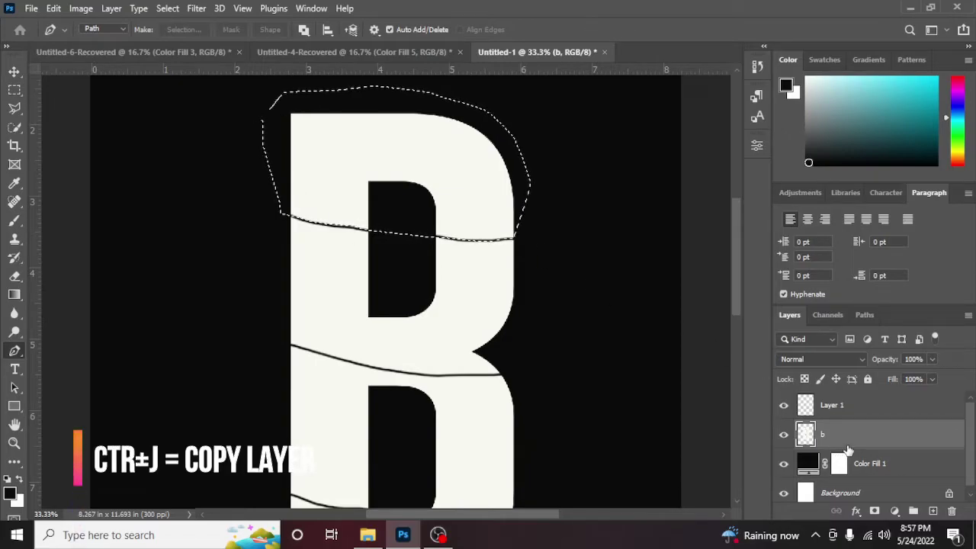
key("ctrl+j")
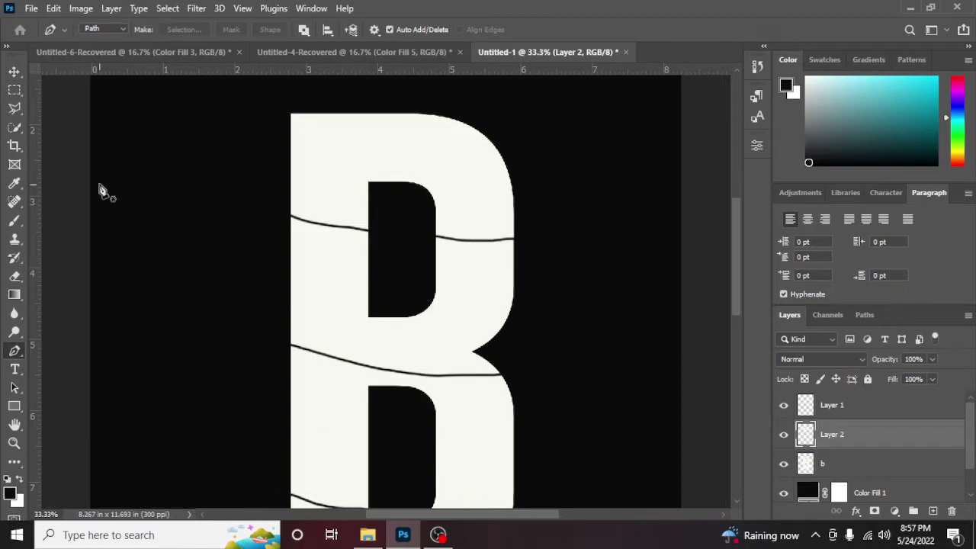
left_click(851, 466)
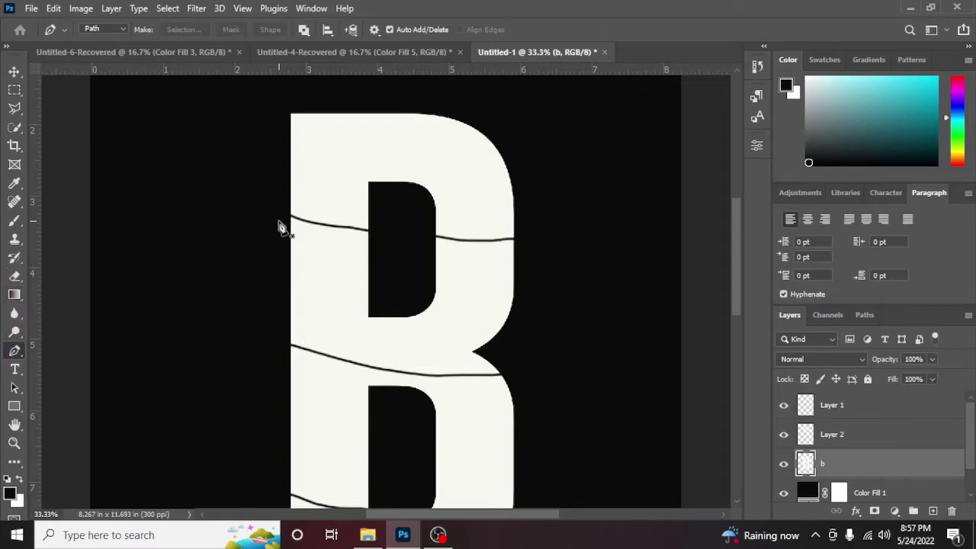
Step: Outline the B's middle slice with a pen path and copy it onto its own layer, 1 px feather
left_click(10, 355)
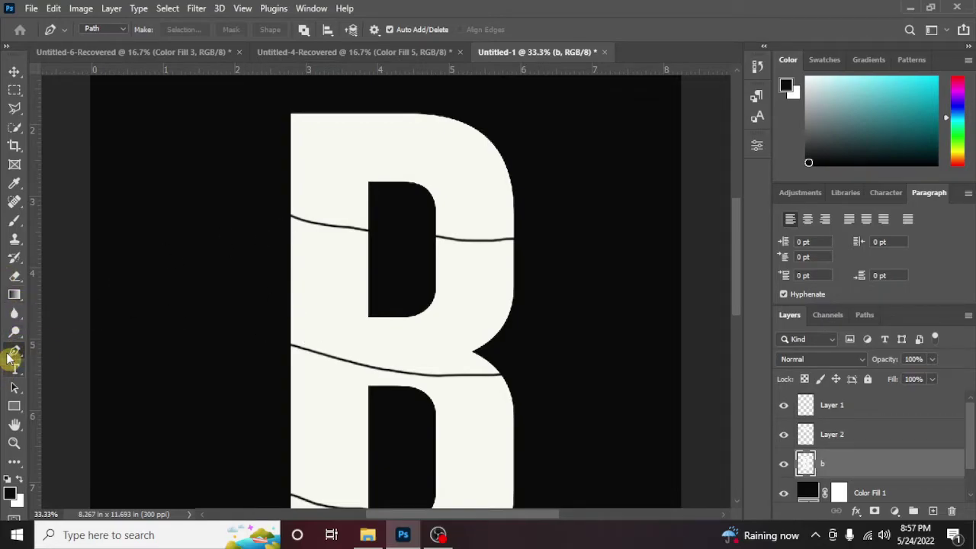
left_click(288, 217)
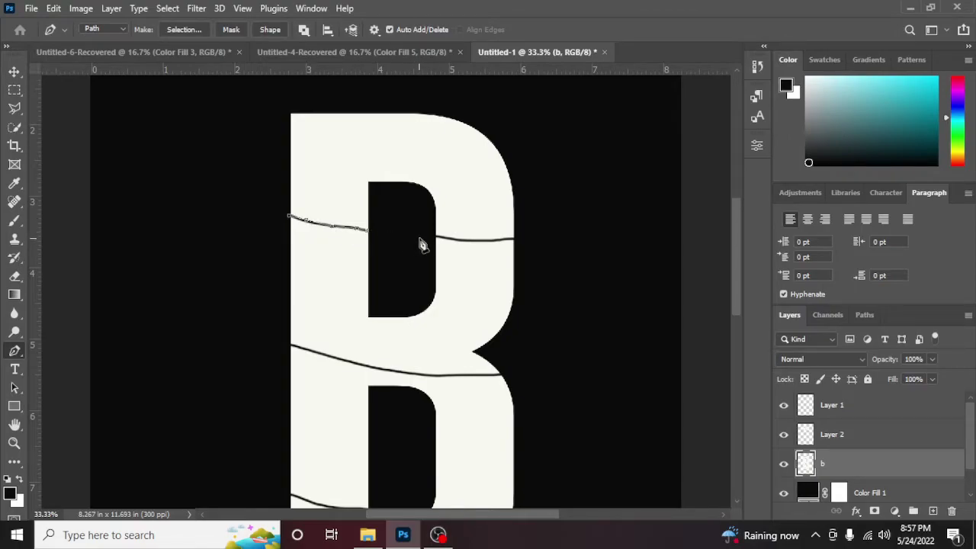
left_click(460, 238)
left_click(519, 238)
left_click(521, 302)
left_click(502, 374)
left_click(285, 344)
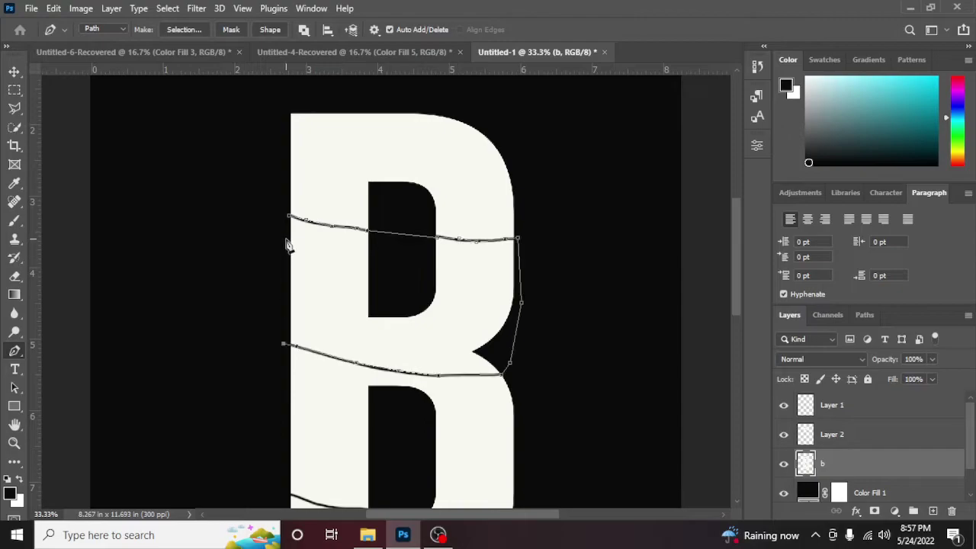
left_click(289, 216)
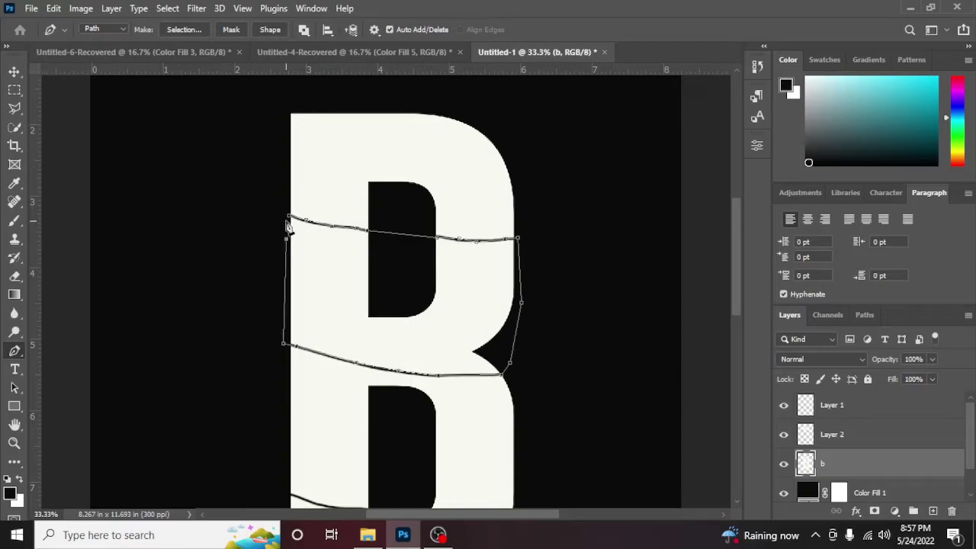
right_click(334, 254)
left_click(336, 258)
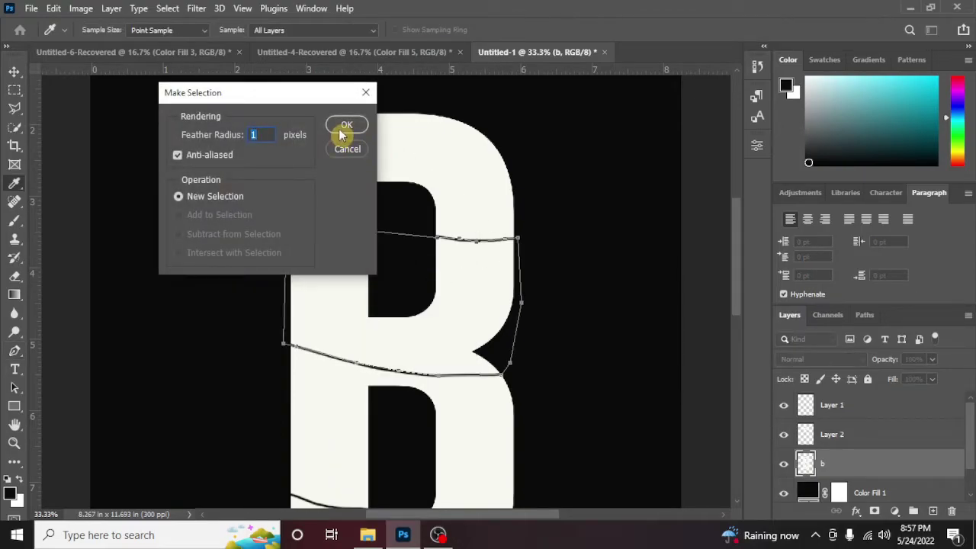
left_click(345, 126)
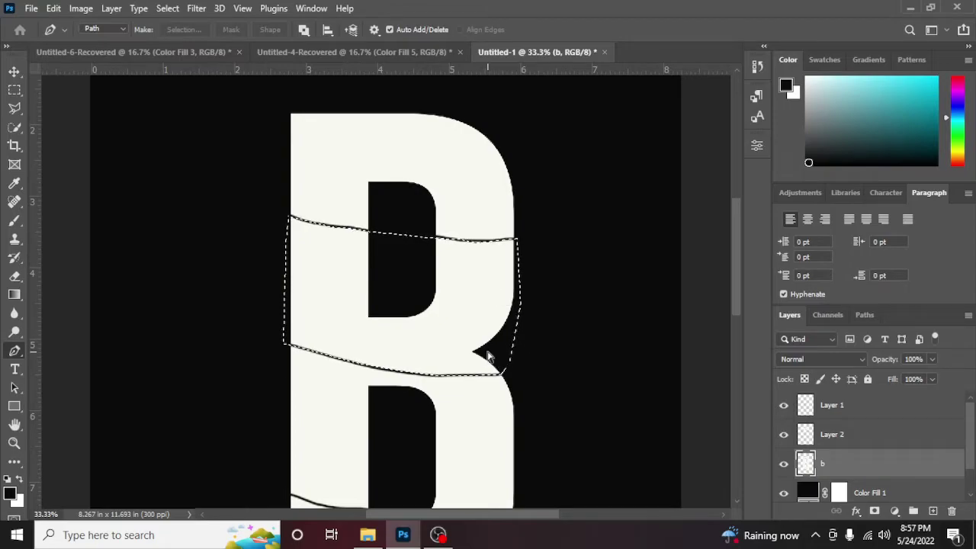
key("ctrl+shift+j")
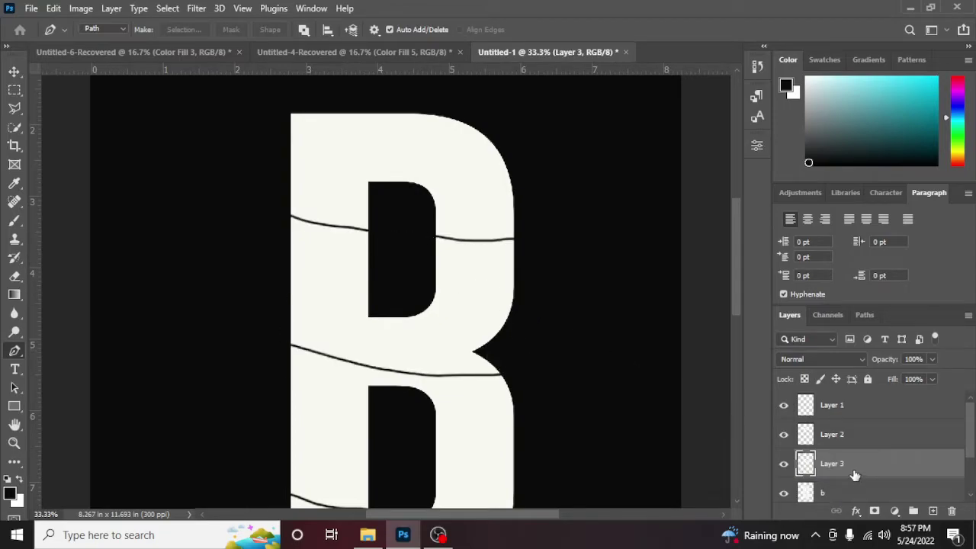
Step: Rename the first two slice layers trace 1 and trace 2
scroll(851, 465, "down", 1)
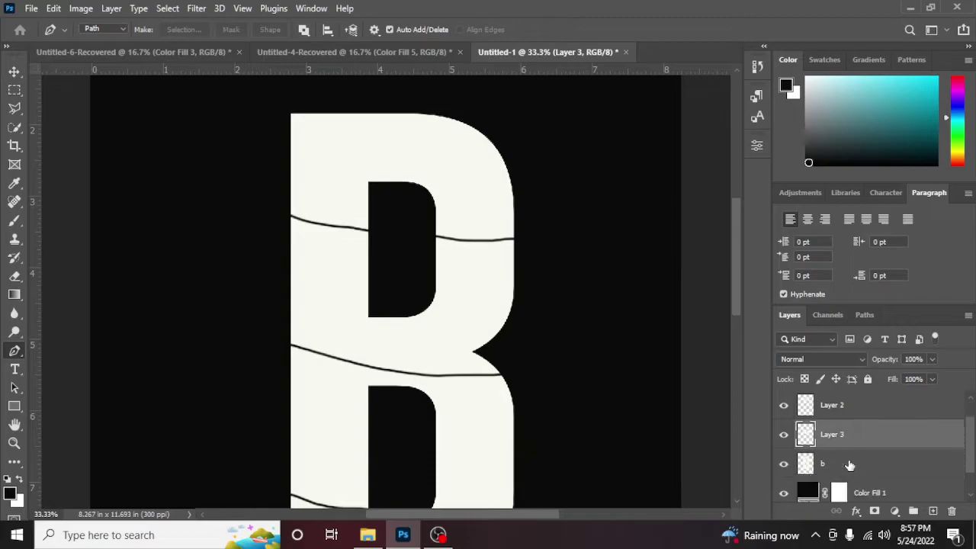
scroll(850, 464, "up", 1)
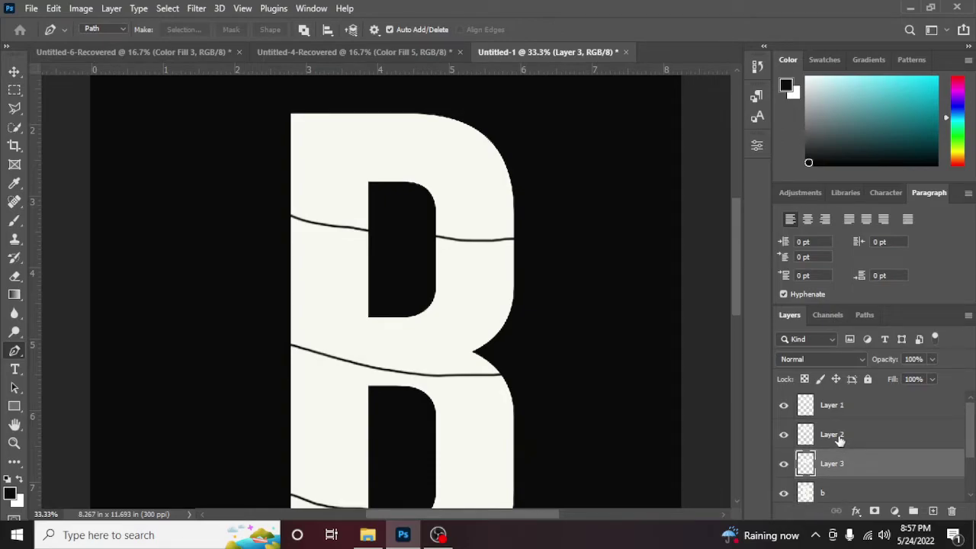
double_click(833, 435)
type("trace 1")
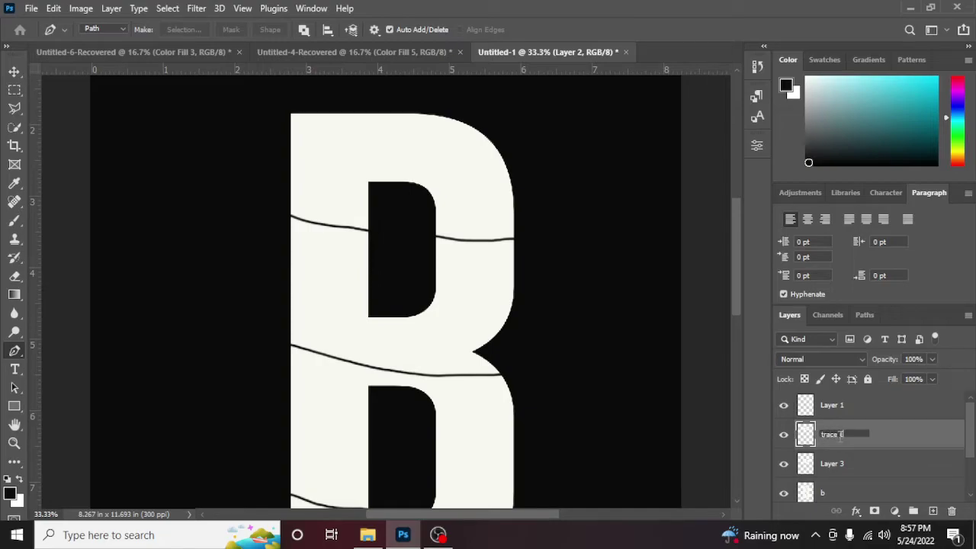
key("Return")
double_click(833, 463)
type("trace 2")
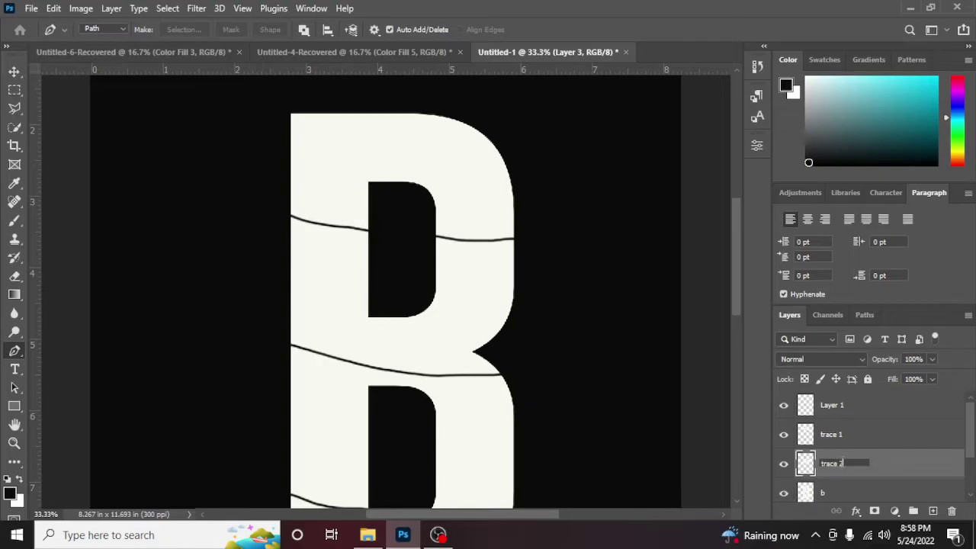
key("Return")
Step: From the b layer, trace the bottom slice along the lower seam and copy it onto a new layer
scroll(842, 466, "down", 1)
left_click(827, 465)
scroll(463, 397, "down", 2)
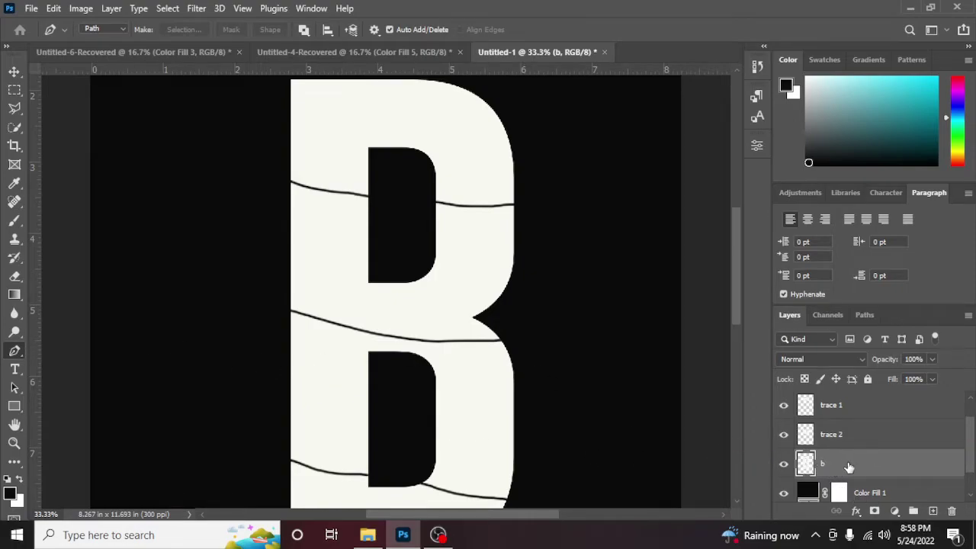
left_click(290, 312)
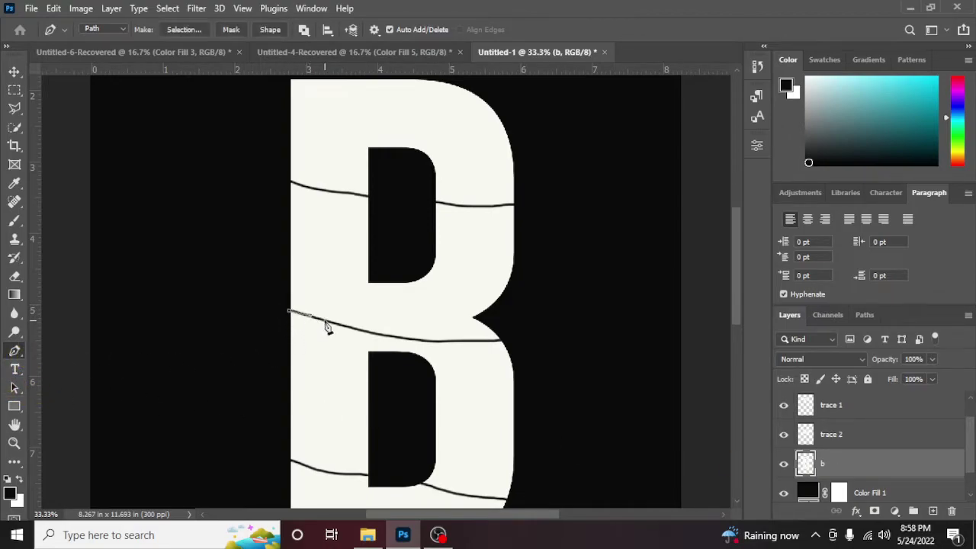
left_click(367, 331)
left_click(433, 340)
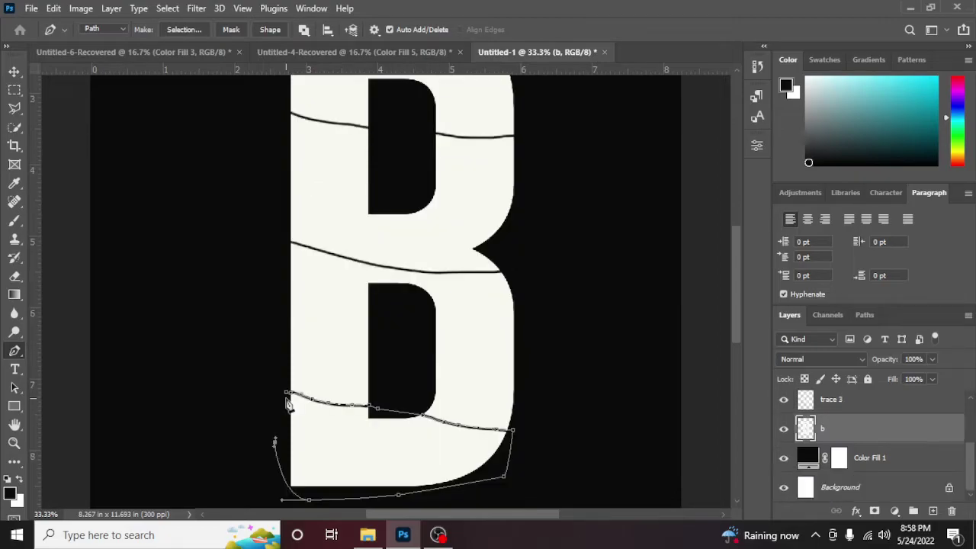
right_click(288, 398)
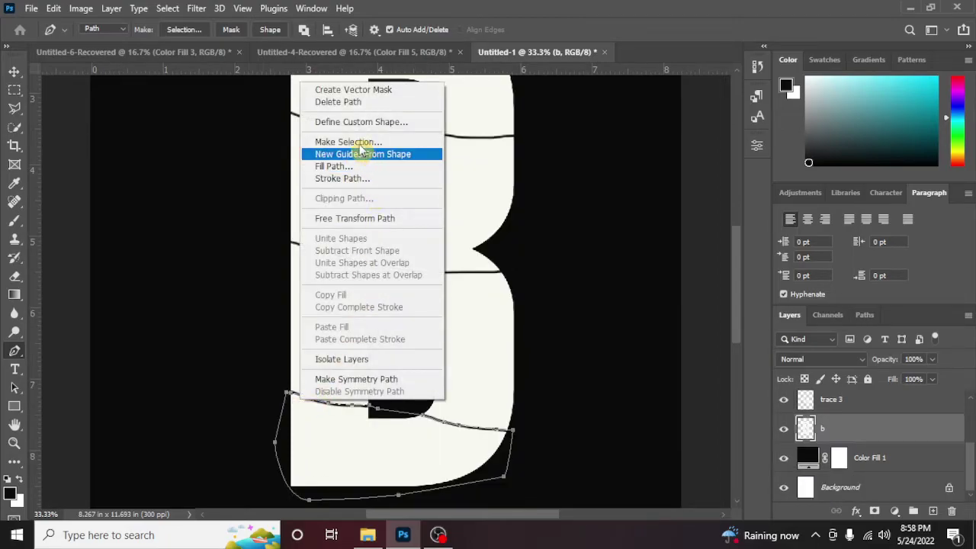
left_click(406, 144)
left_click(347, 125)
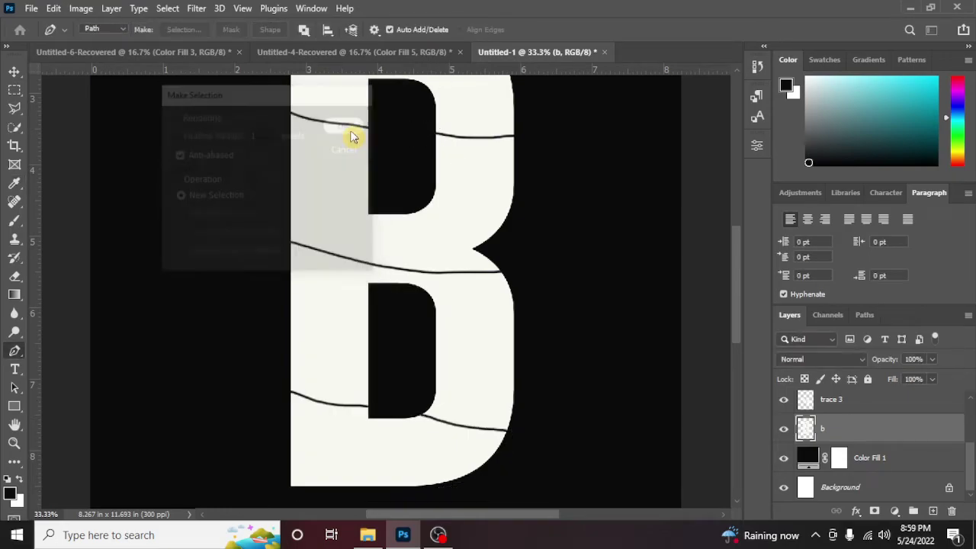
key("ctrl+j")
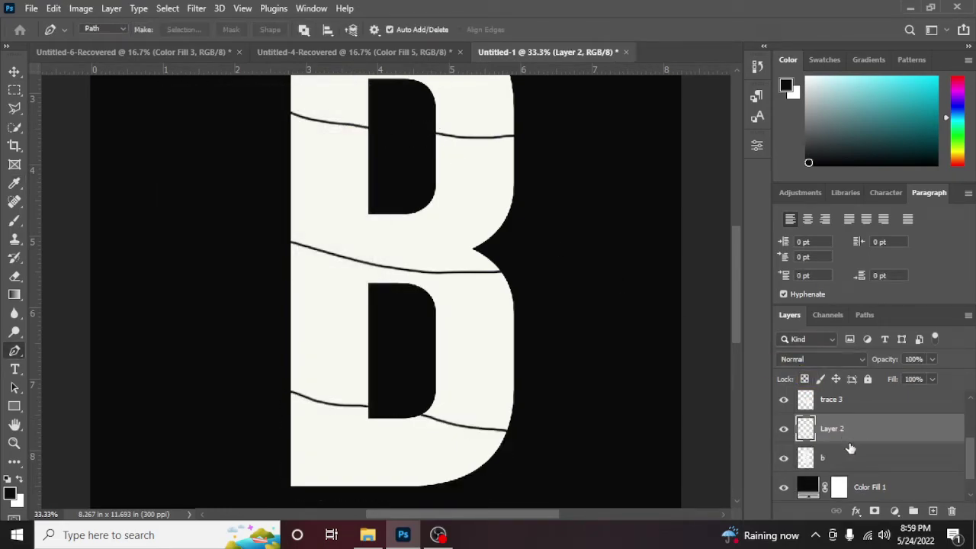
Step: Rename the new bottom-slice layer trace 4
double_click(833, 428)
type("4")
key("Return")
scroll(724, 474, "up", 1)
scroll(707, 479, "up", 3)
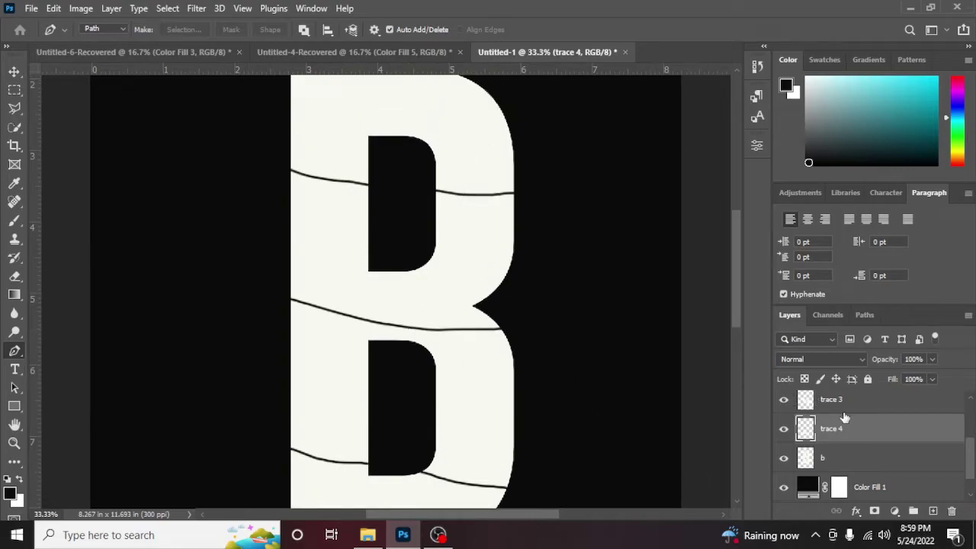
scroll(845, 418, "up", 1)
scroll(882, 433, "down", 2)
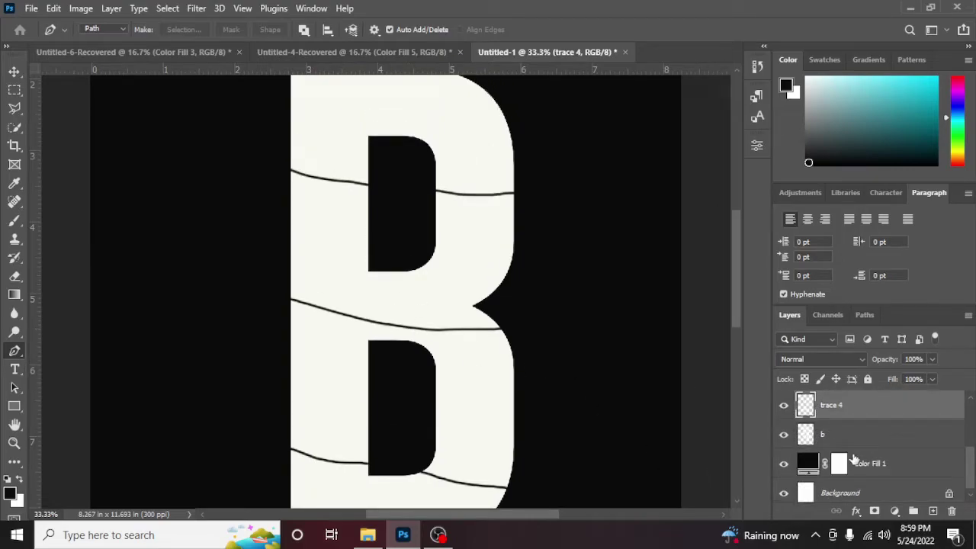
Step: Hide the original b layer and drag the trace slices slightly apart with the Move tool
left_click(783, 436)
left_click(14, 71)
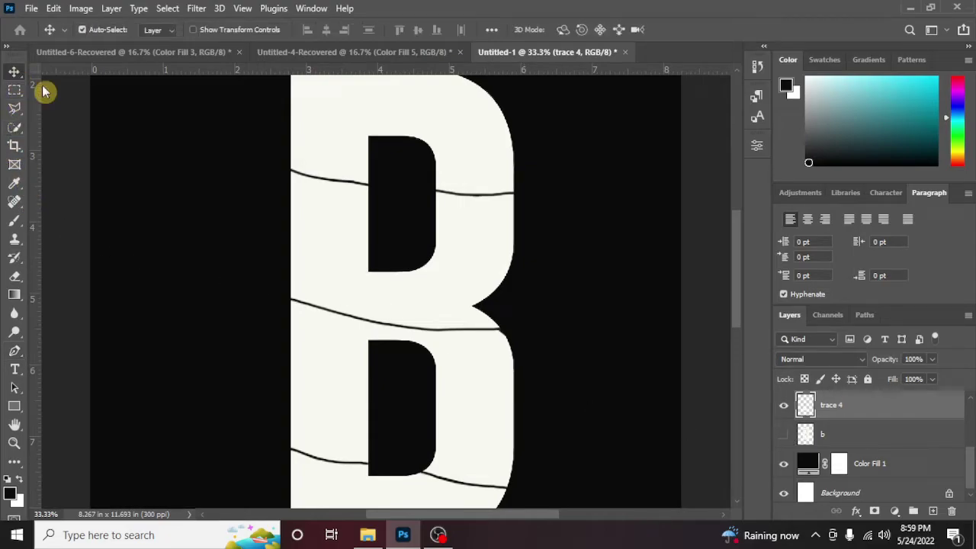
scroll(484, 398, "up", 1)
scroll(483, 398, "up", 2)
left_click_drag(459, 257, 465, 258)
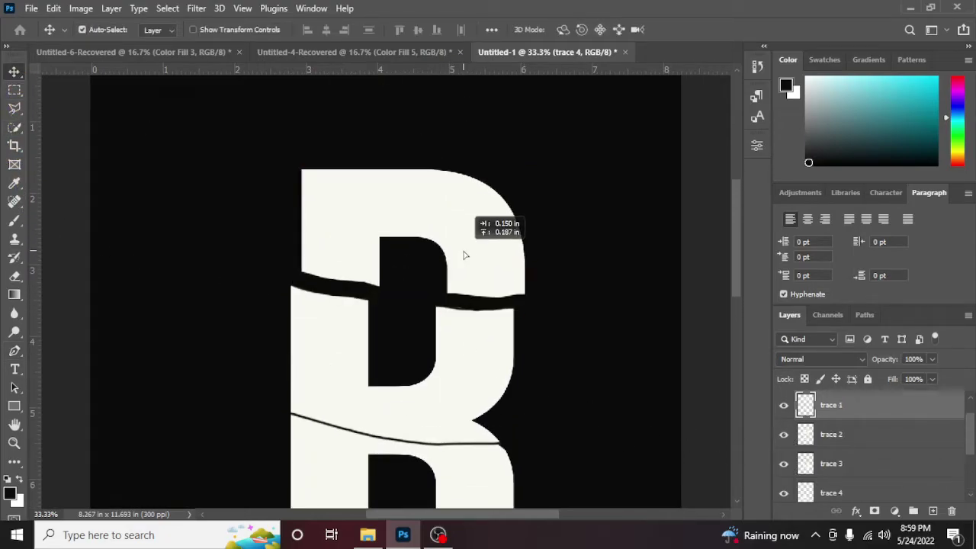
scroll(480, 366, "down", 1)
left_click_drag(450, 358, 453, 359)
scroll(492, 441, "down", 1)
left_click_drag(460, 431, 481, 436)
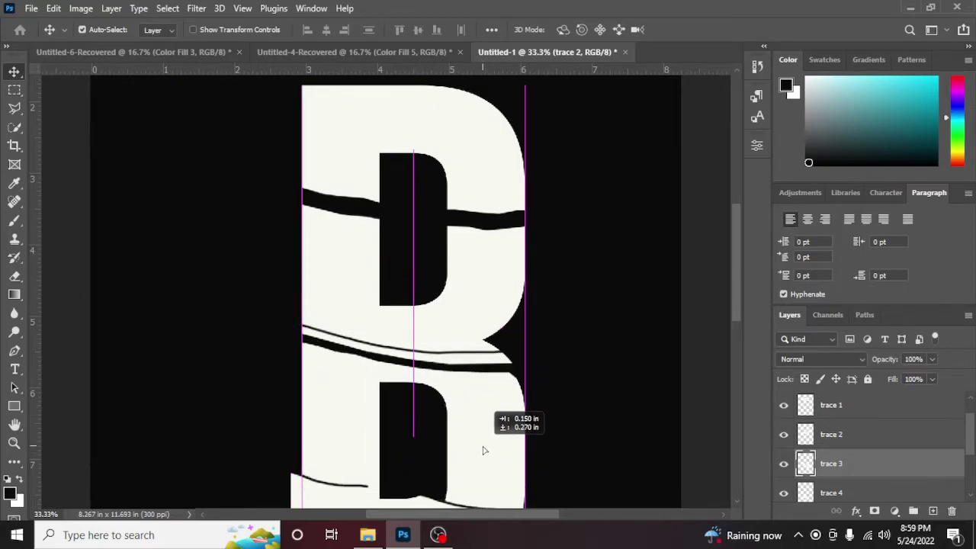
scroll(557, 456, "down", 1)
mouse_move(481, 436)
left_mouse_down()
mouse_move(484, 453)
mouse_move(449, 474)
left_mouse_up()
scroll(557, 456, "down", 3)
scroll(834, 456, "up", 1)
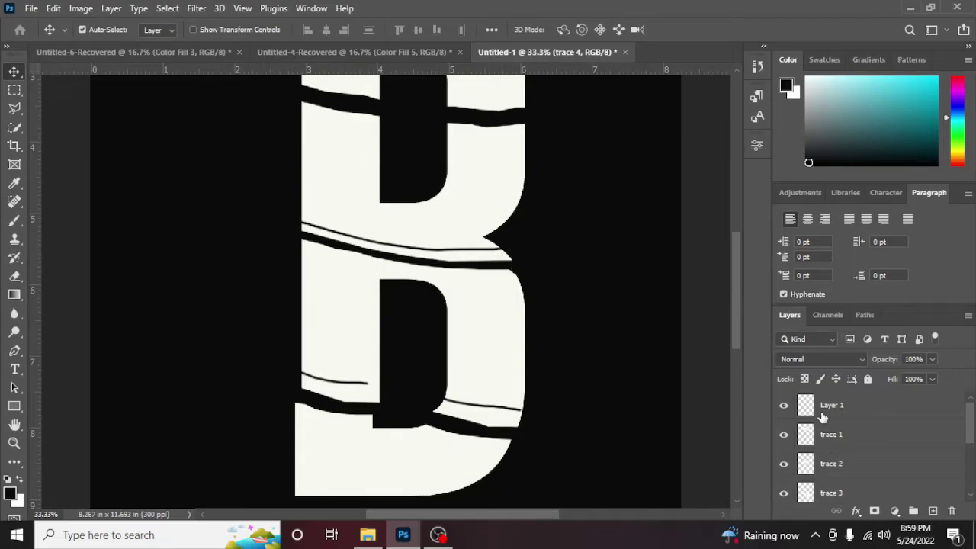
Step: Hide the Layer 1 seam lines and fine-tune the top and trace 2 slice offsets
left_click(784, 410)
scroll(435, 328, "up", 3)
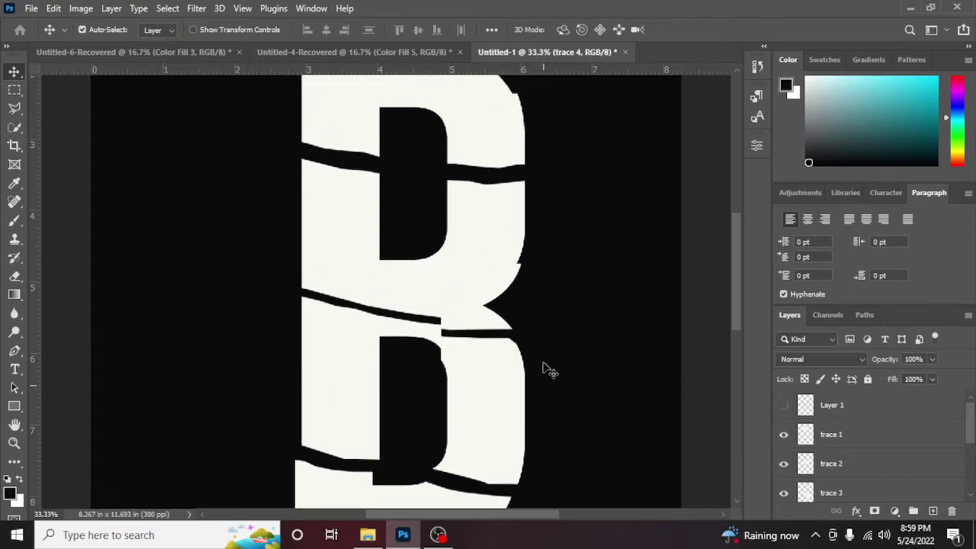
scroll(542, 368, "up", 1)
scroll(542, 368, "down", 1)
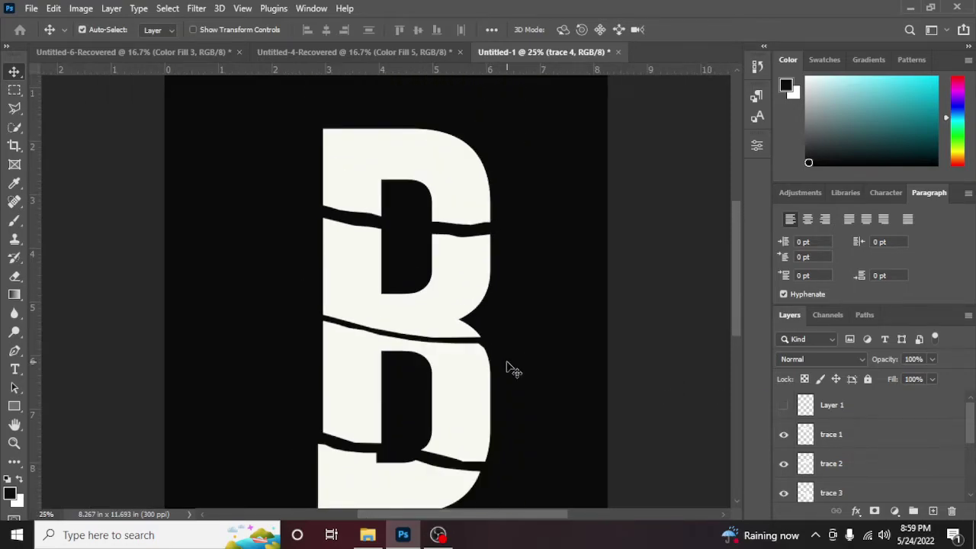
mouse_move(446, 278)
left_mouse_down()
mouse_move(459, 189)
mouse_move(464, 218)
left_mouse_up()
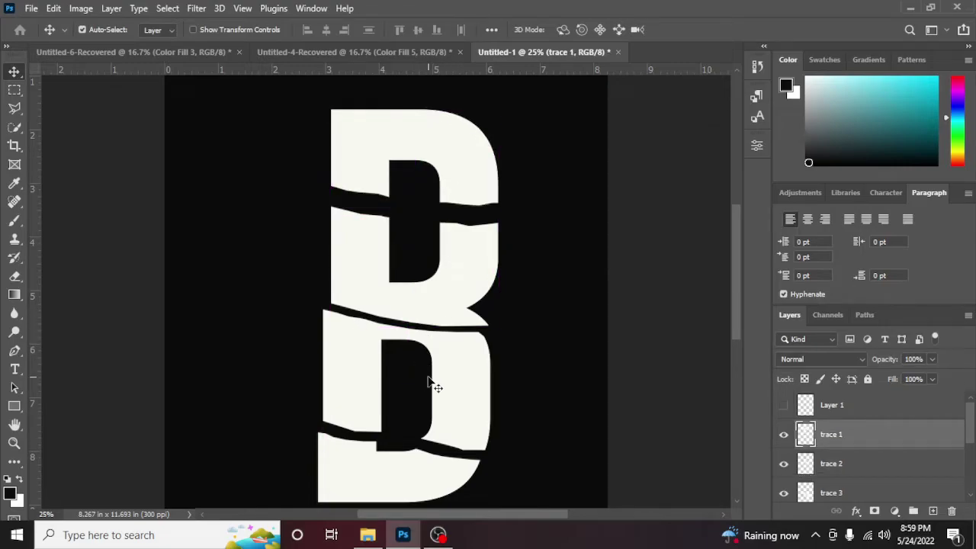
left_click(429, 385)
scroll(459, 402, "down", 1)
left_click_drag(459, 379, 454, 362)
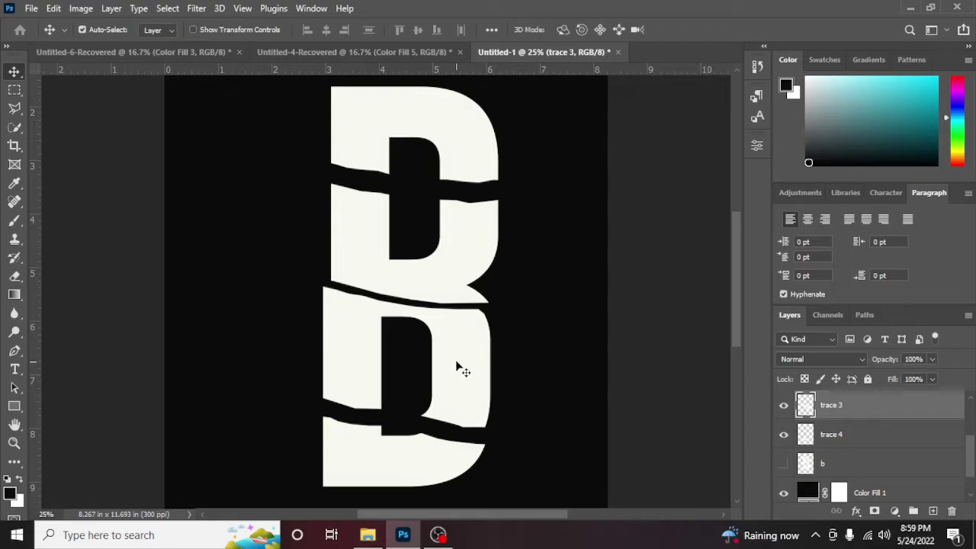
left_click_drag(433, 244, 462, 232)
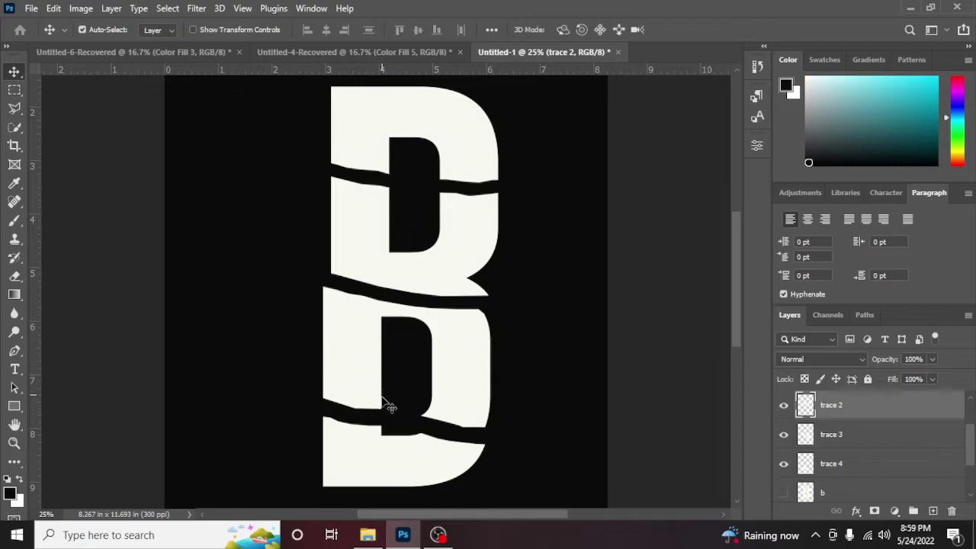
scroll(436, 421, "down", 1)
scroll(436, 422, "down", 1)
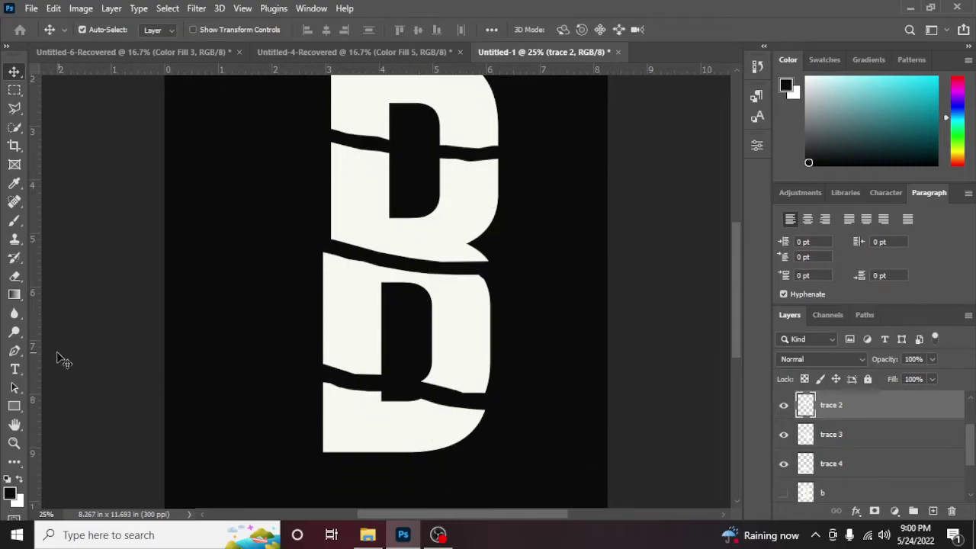
Step: Select trace 4 and pen-outline the left part of the B's lowest gap
left_click(15, 351)
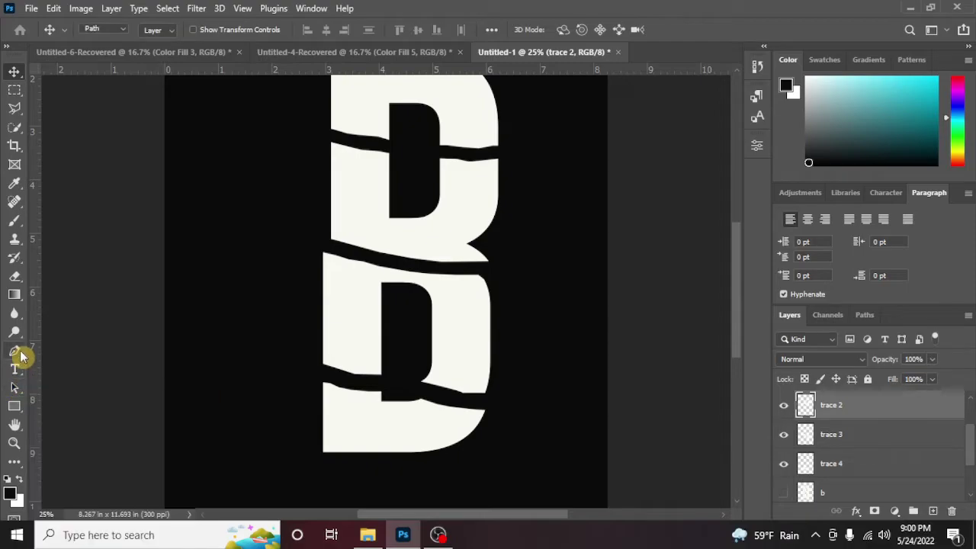
key("v")
scroll(853, 472, "up", 2)
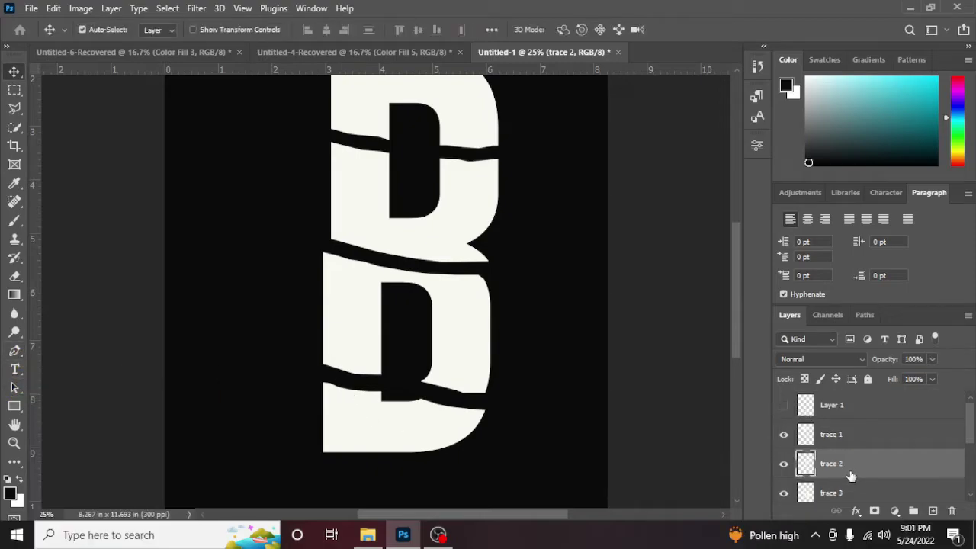
scroll(851, 476, "down", 2)
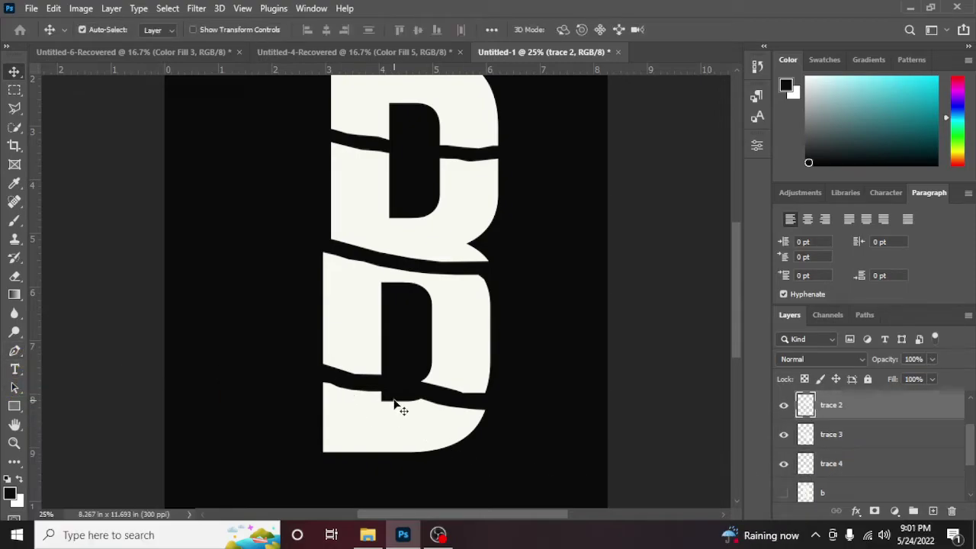
left_click(858, 467)
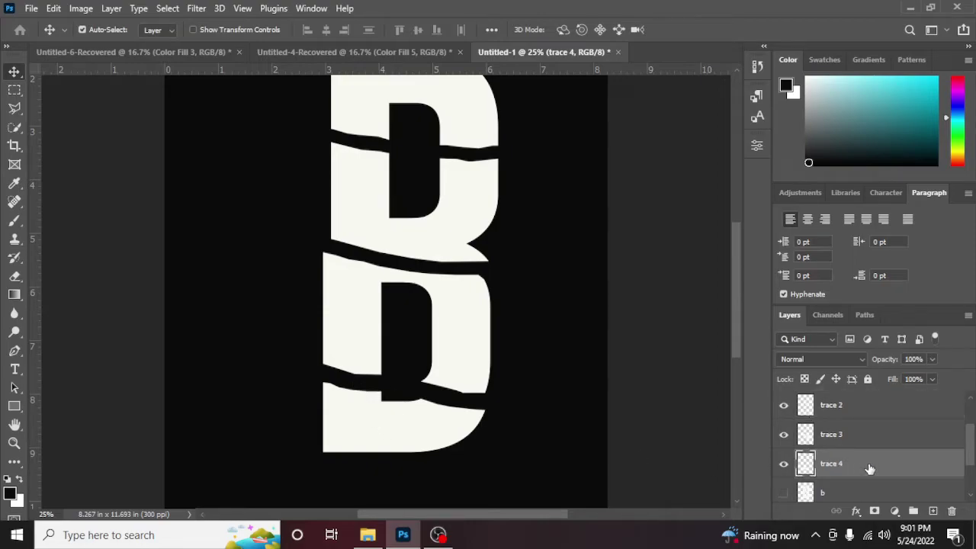
scroll(896, 473, "down", 2)
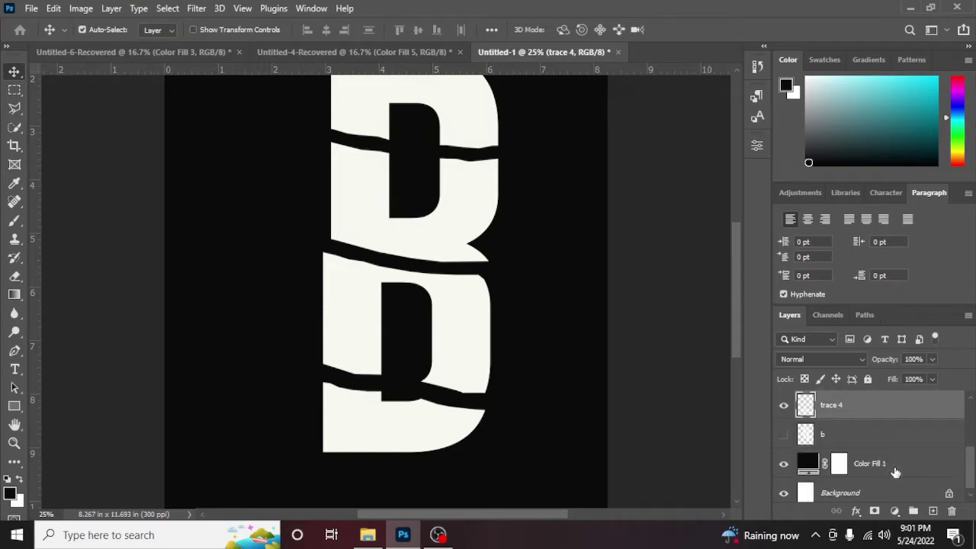
scroll(896, 473, "up", 1)
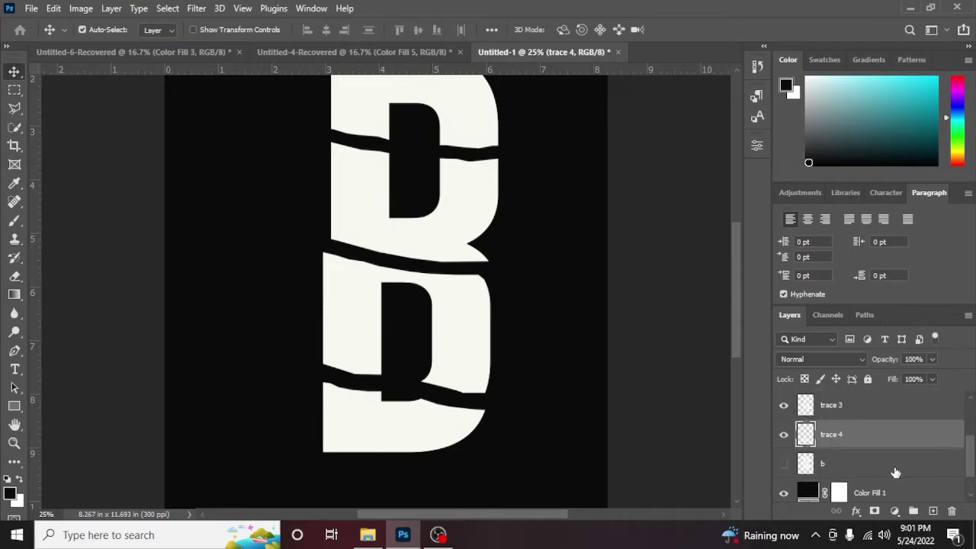
left_click(20, 356)
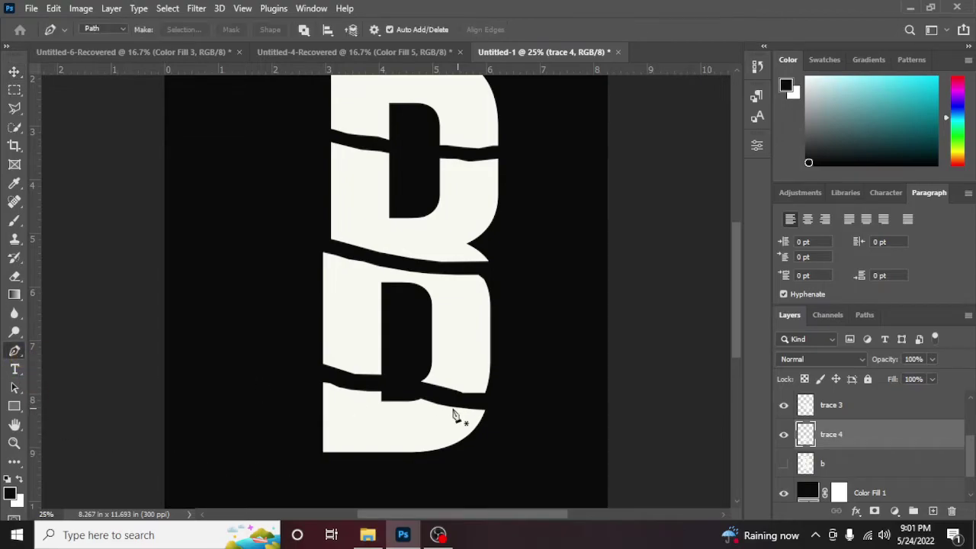
left_click(325, 379)
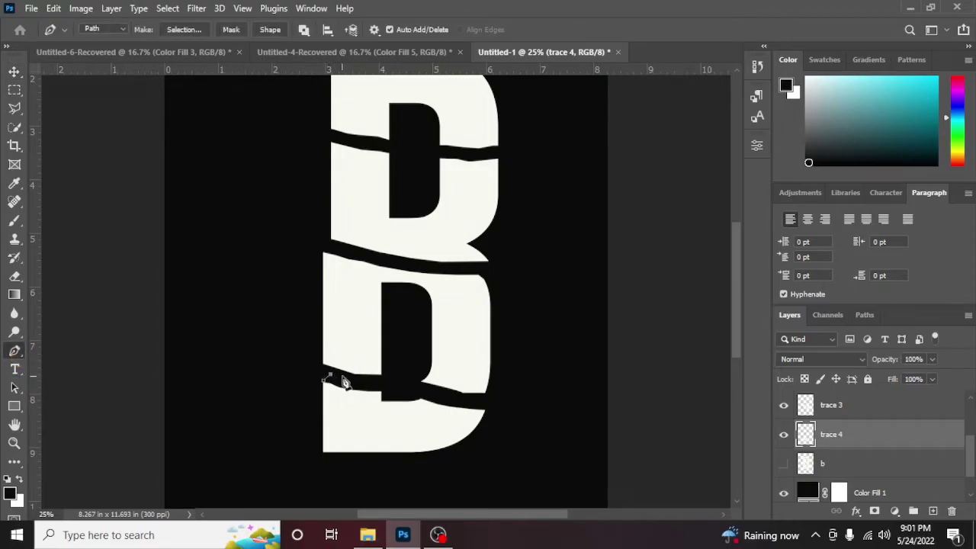
left_click(381, 384)
left_click(329, 390)
left_click(327, 386)
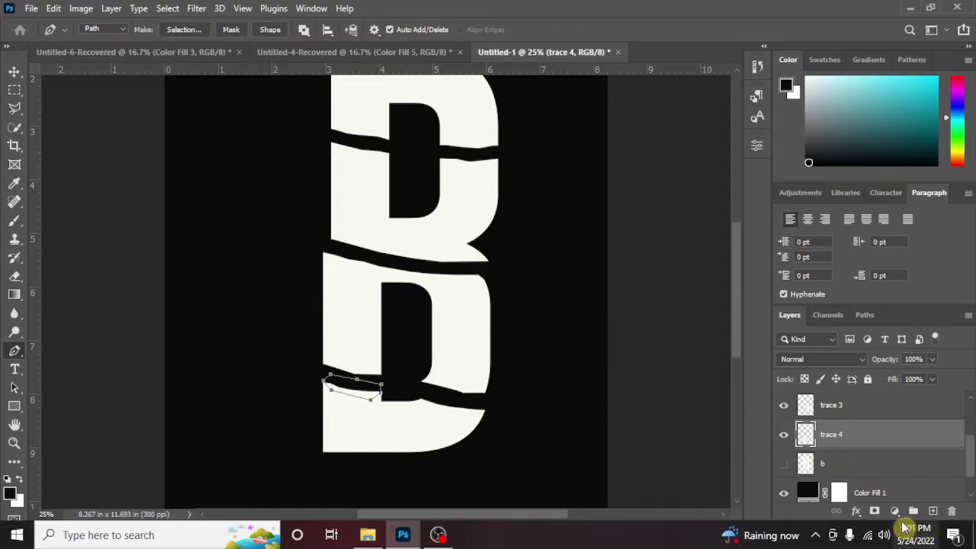
Step: Fill the outline with a #f1f909 yellow Solid Color layer placed beneath trace 4
left_click(895, 512)
left_click(899, 261)
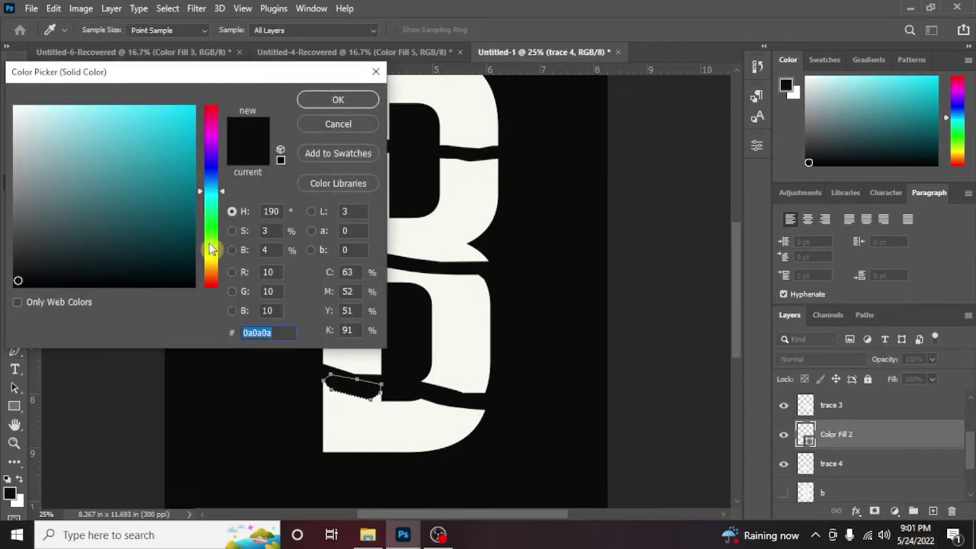
left_click(211, 252)
left_click_drag(211, 252, 211, 256)
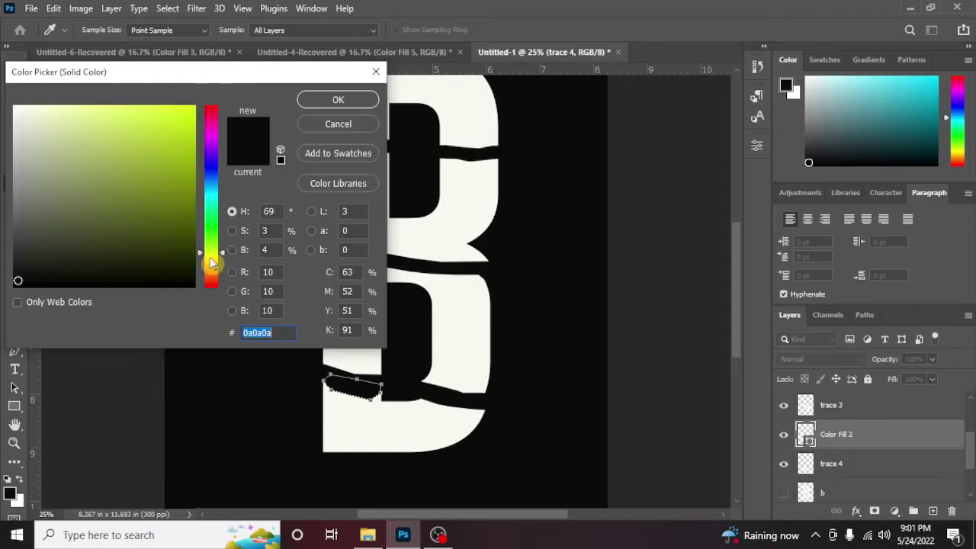
left_click(189, 110)
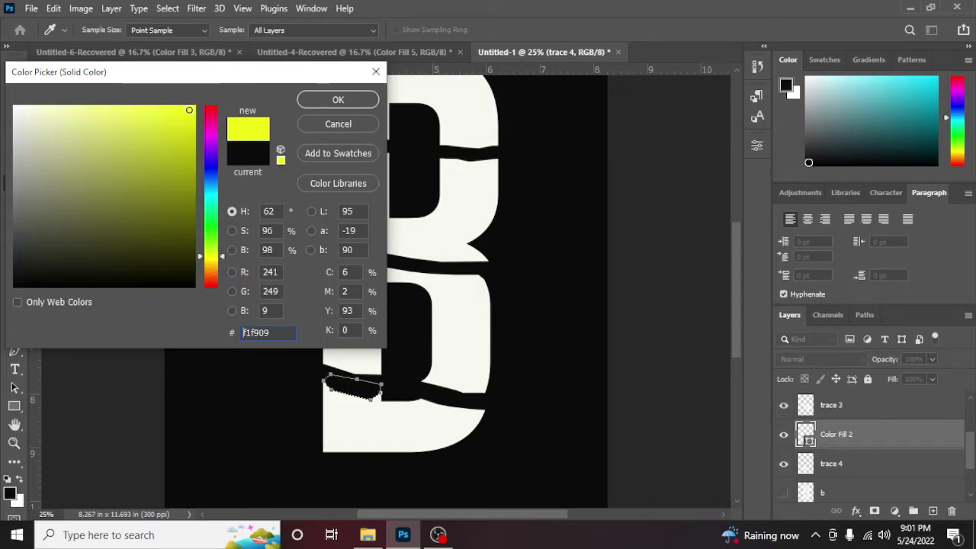
left_click(338, 100)
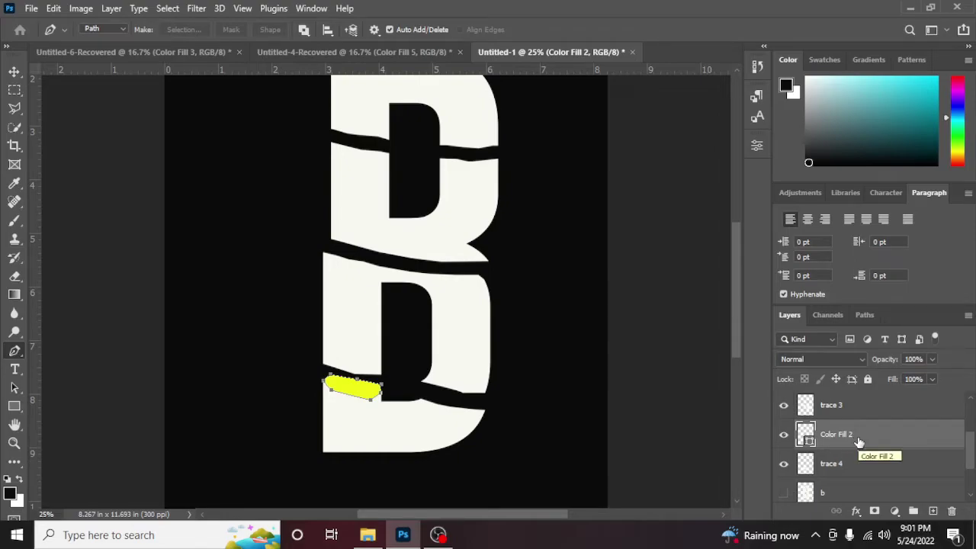
left_click_drag(859, 442, 862, 473)
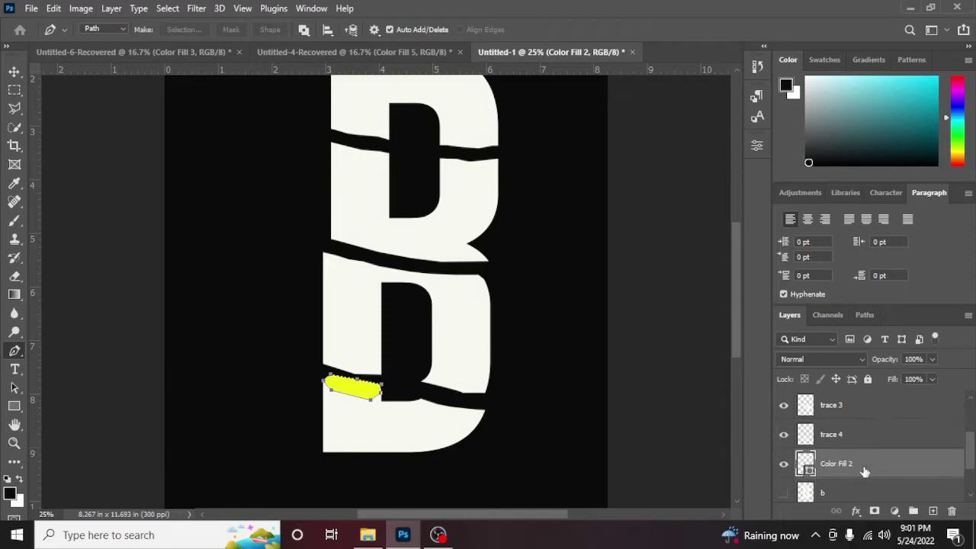
left_click(14, 73)
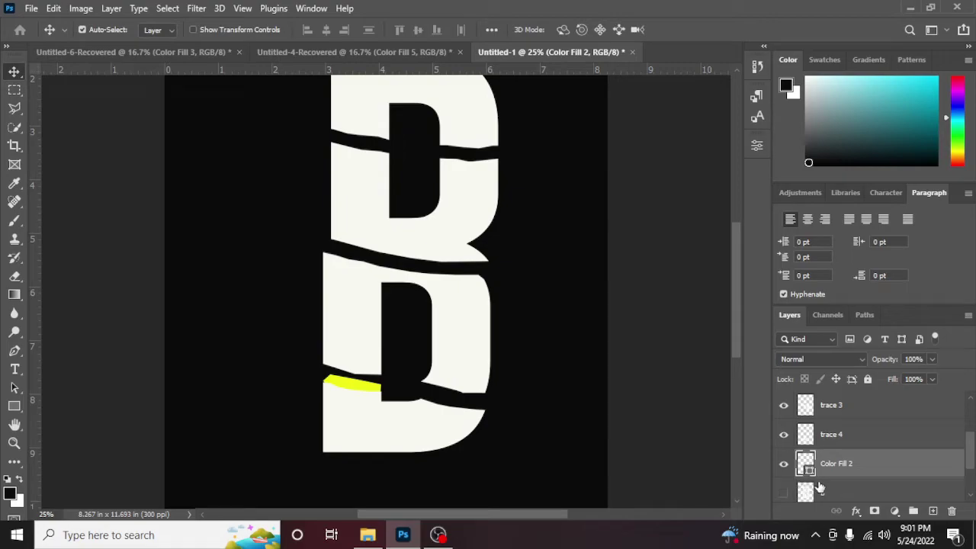
left_click(14, 351)
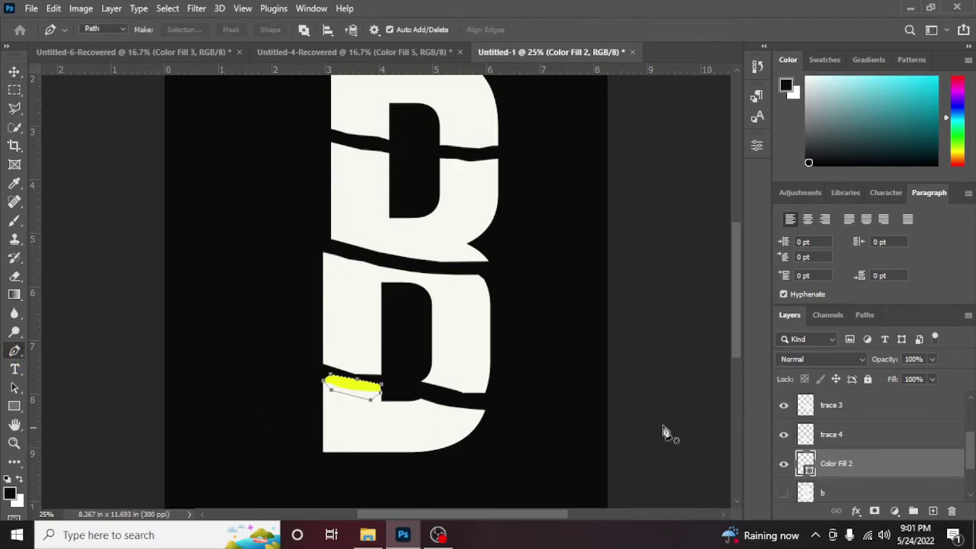
Step: Select trace 4 and outline the right part of the lowest gap with a curved path
left_click(17, 72)
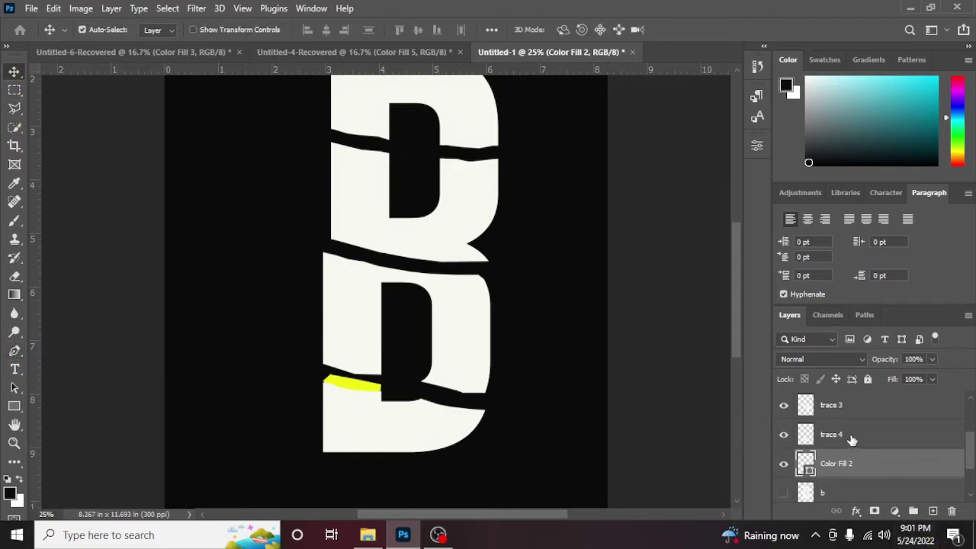
left_click(851, 408)
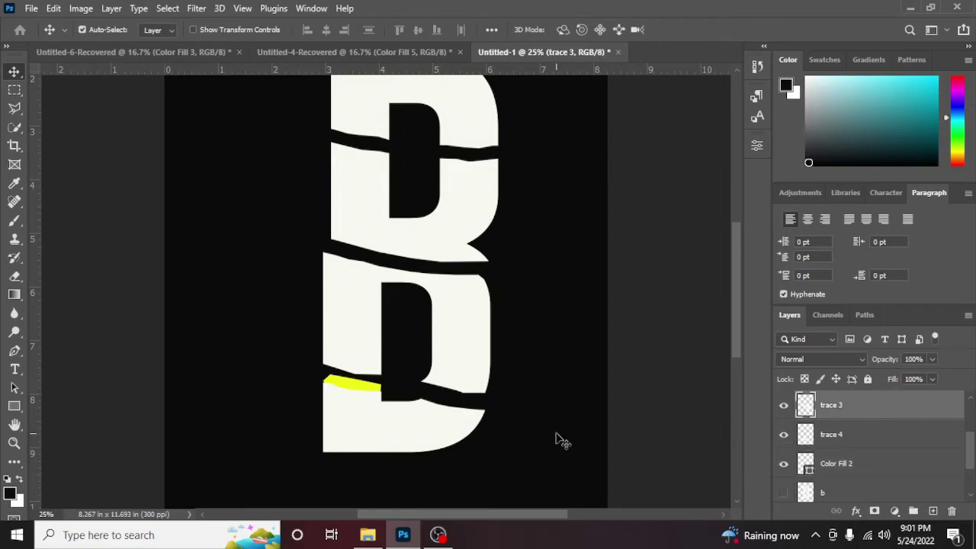
left_click(873, 434)
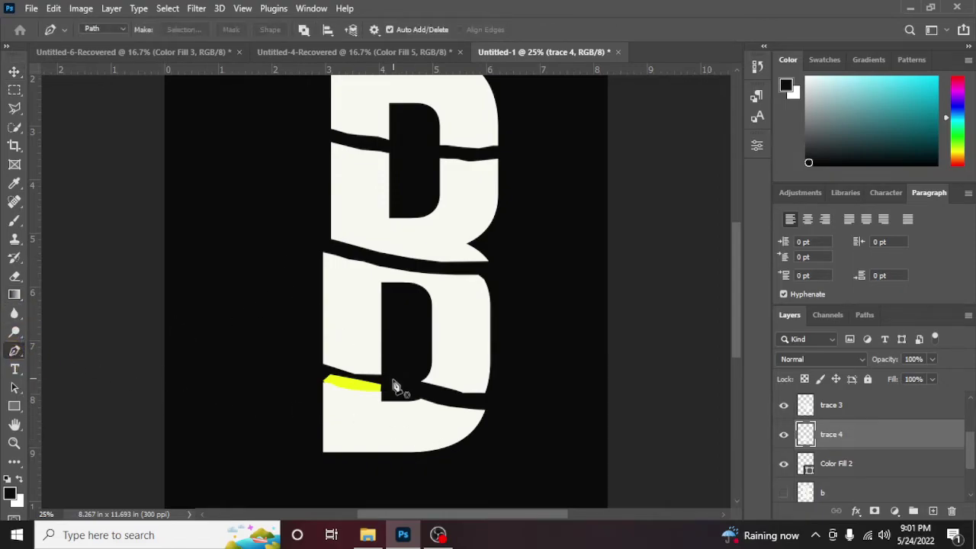
left_click(418, 401)
mouse_move(455, 400)
left_mouse_down()
mouse_move(484, 404)
mouse_move(453, 418)
left_mouse_up()
left_click(418, 400)
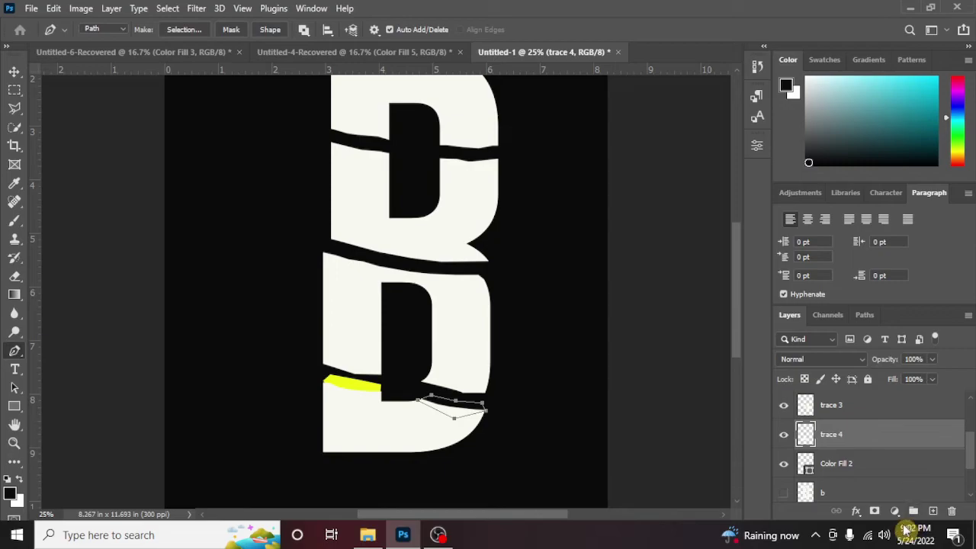
Step: Fill that outline with a #f9f60a yellow Solid Color layer placed beneath trace 4
left_click(894, 510)
left_click(890, 265)
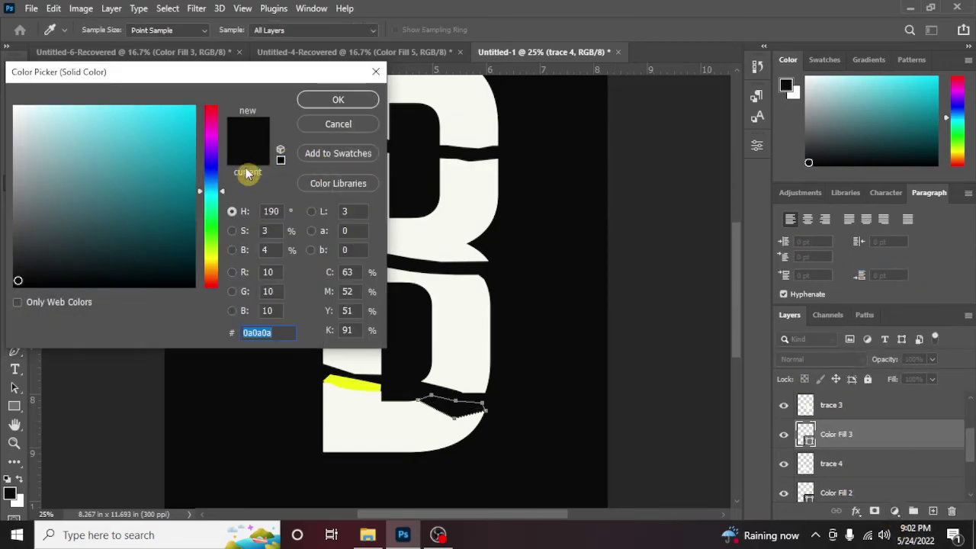
left_click(212, 257)
left_click(187, 110)
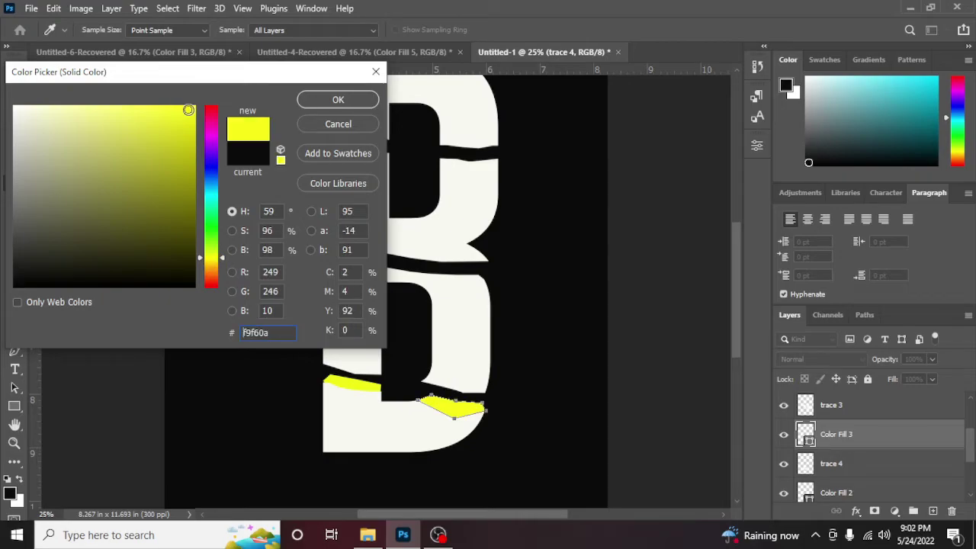
left_click(332, 102)
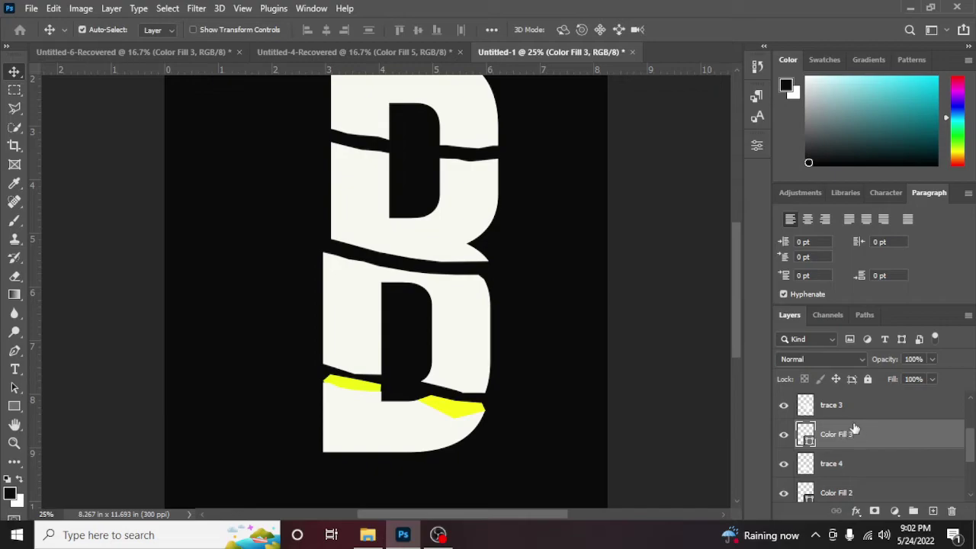
left_click_drag(860, 437, 865, 474)
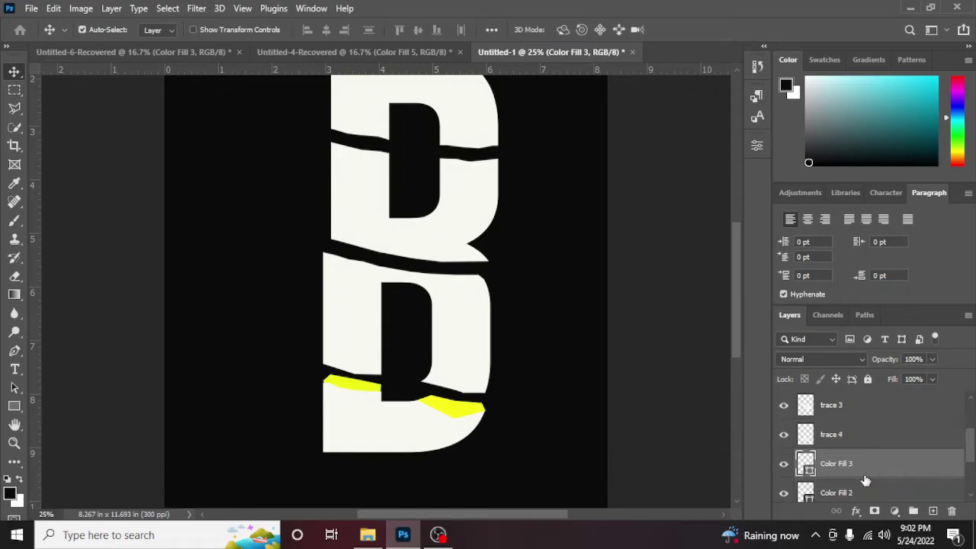
Step: Place magenta Color Fill 6 below trace 2, then nudge the top B piece up-right
scroll(455, 450, "up", 2)
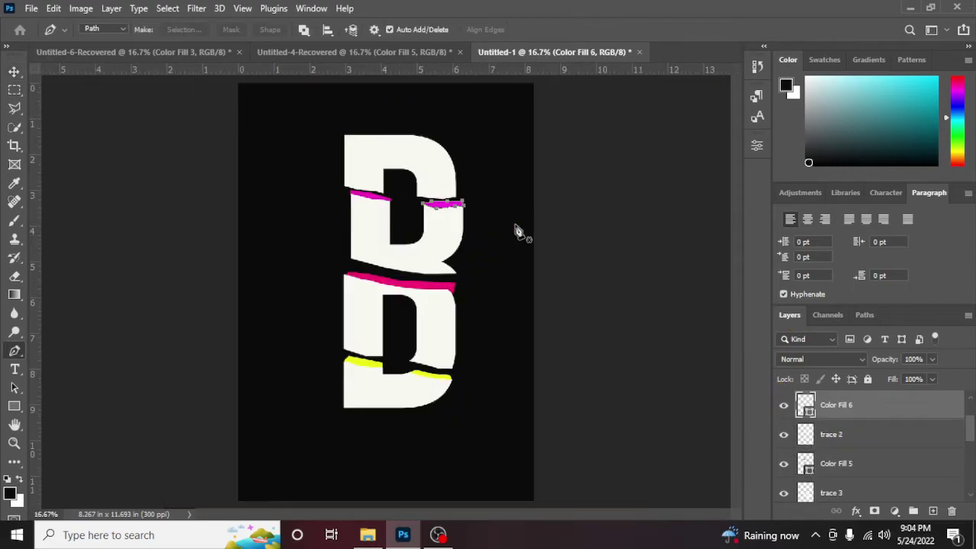
left_click_drag(851, 403, 858, 433)
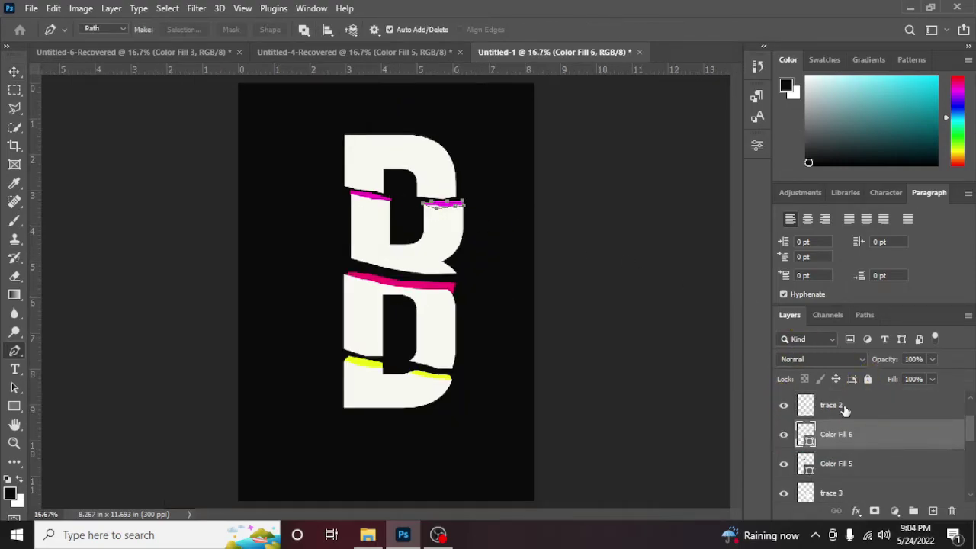
left_click(14, 71)
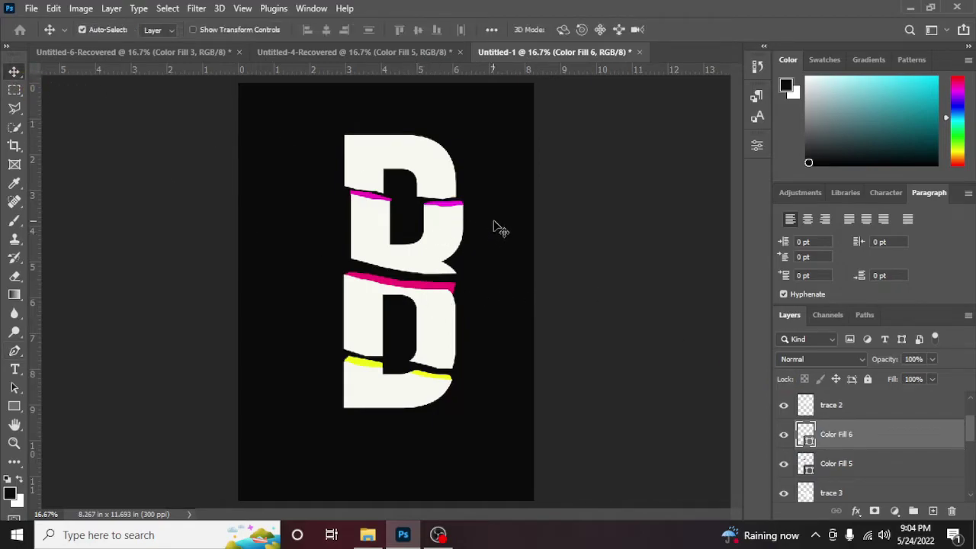
left_click_drag(487, 206, 477, 244)
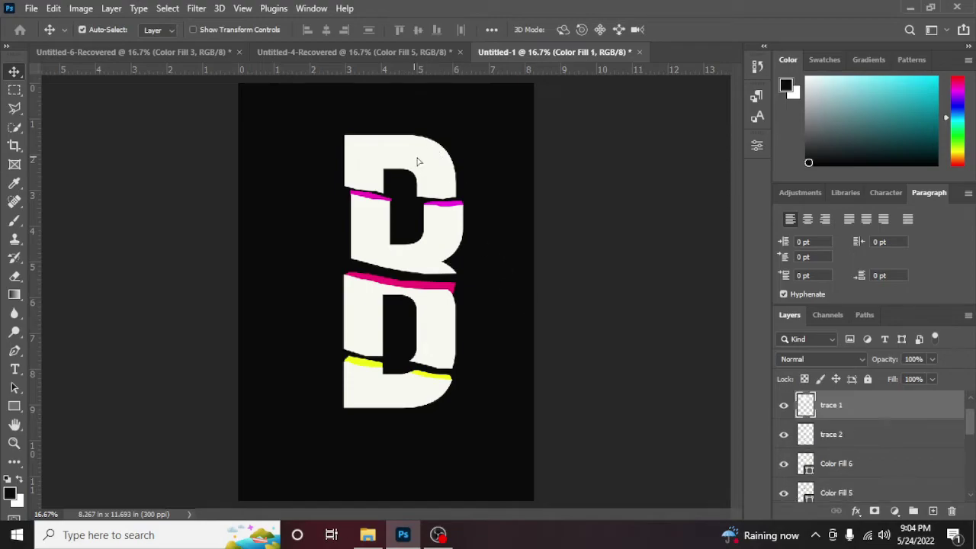
left_click_drag(419, 158, 419, 162)
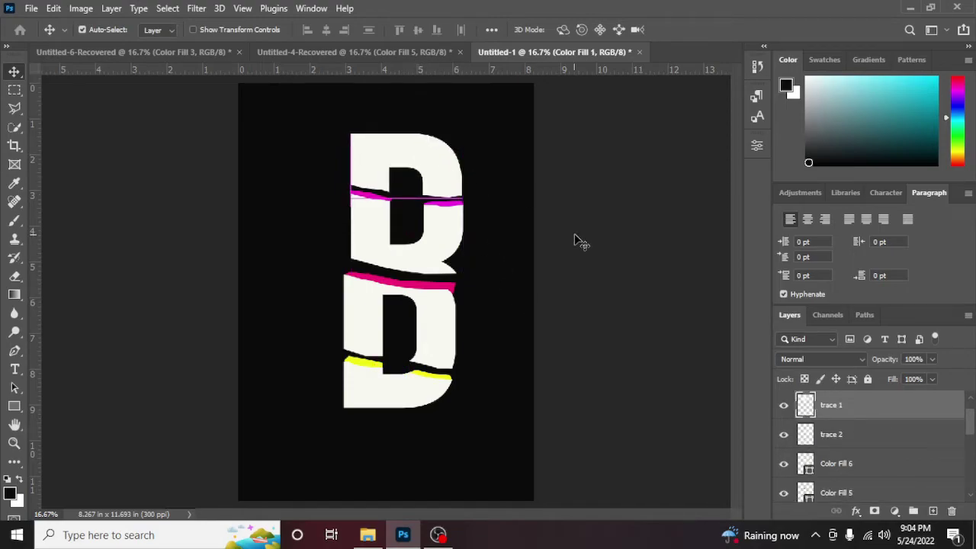
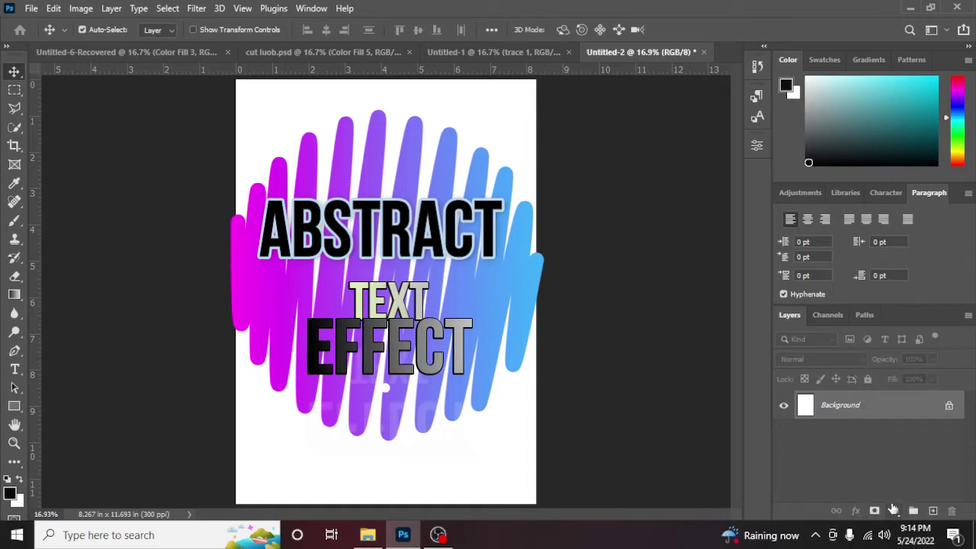
Step: Add a Solid Color fill layer of near-black #0a0a0a covering the whole canvas
left_click(894, 511)
left_click(896, 256)
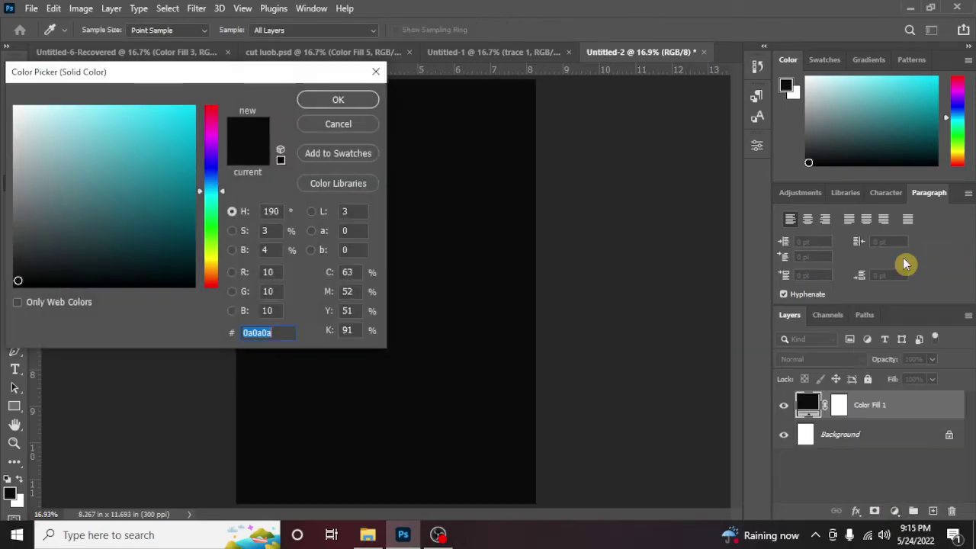
left_click(325, 103)
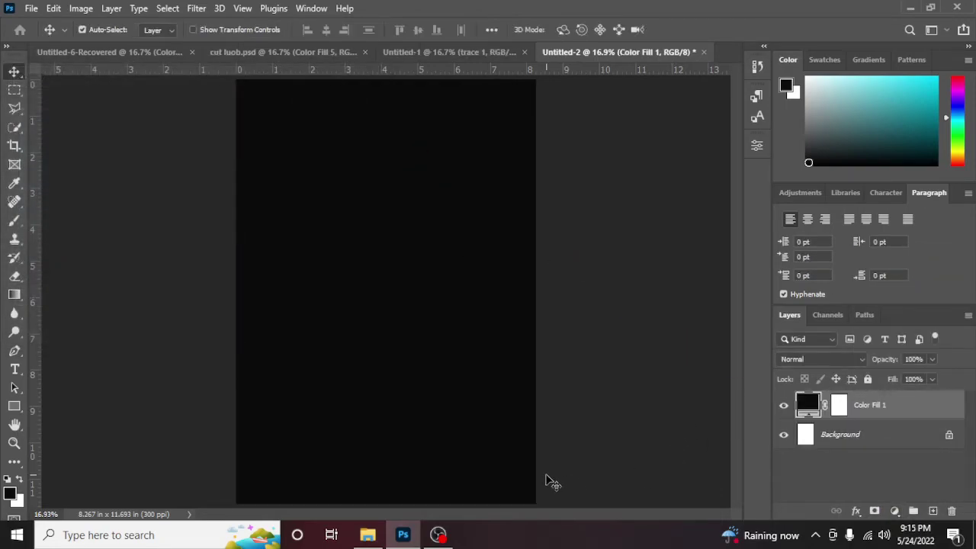
left_click(14, 370)
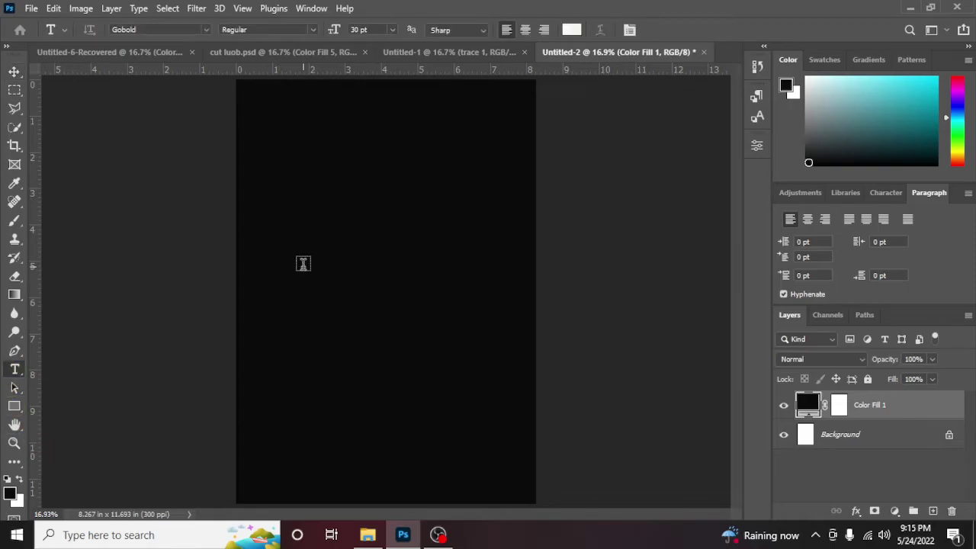
Step: Type the word ABSTRACT on the canvas and commit the text layer
left_click(302, 263)
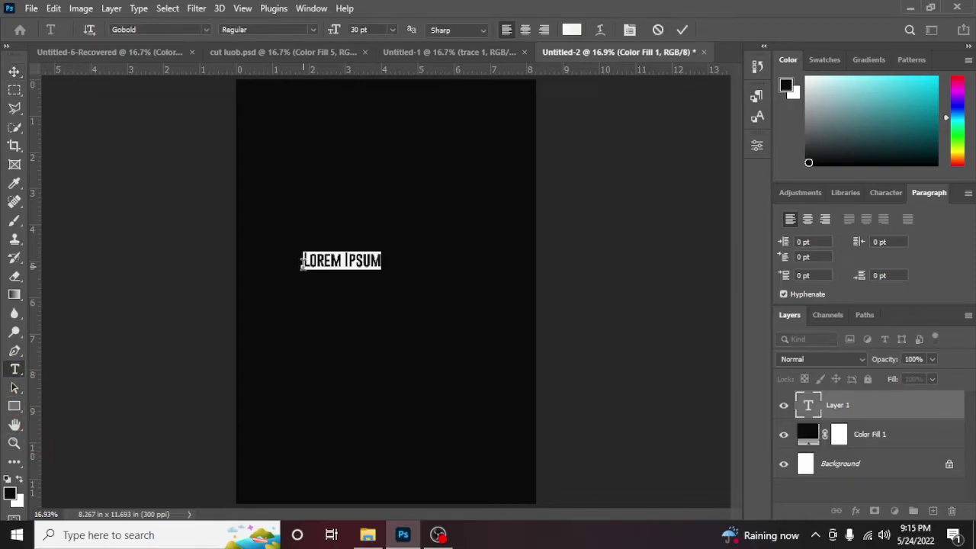
type("ABSTA")
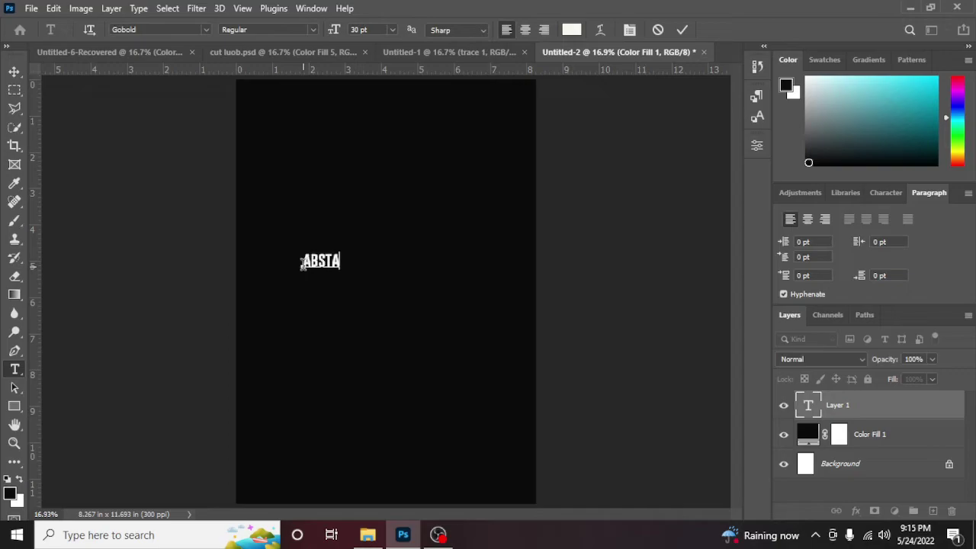
key("BackSpace")
type("RACT")
left_click(15, 72)
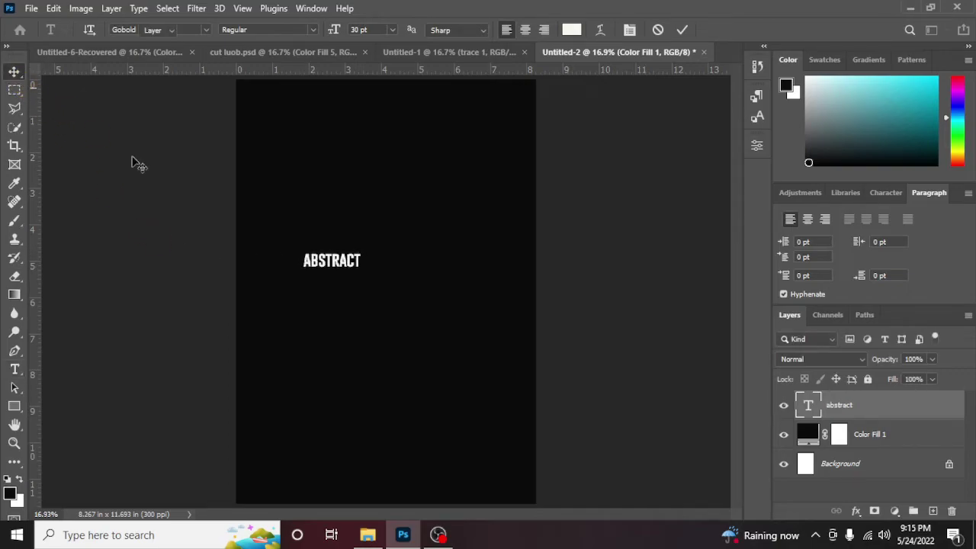
Step: Enlarge the ABSTRACT text to span the page, then zoom in on it
key("ctrl+t")
left_click_drag(363, 270, 503, 347)
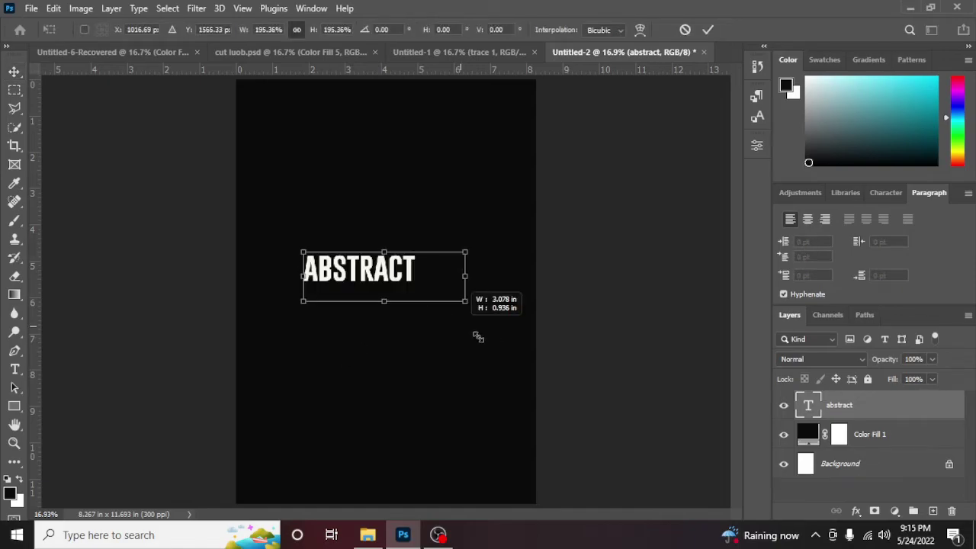
left_click_drag(300, 252, 269, 229)
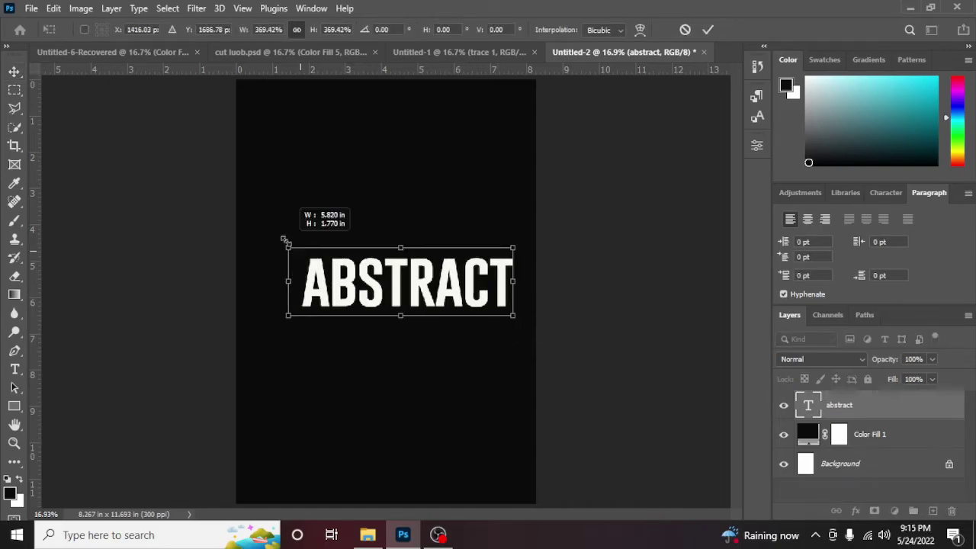
key("Return")
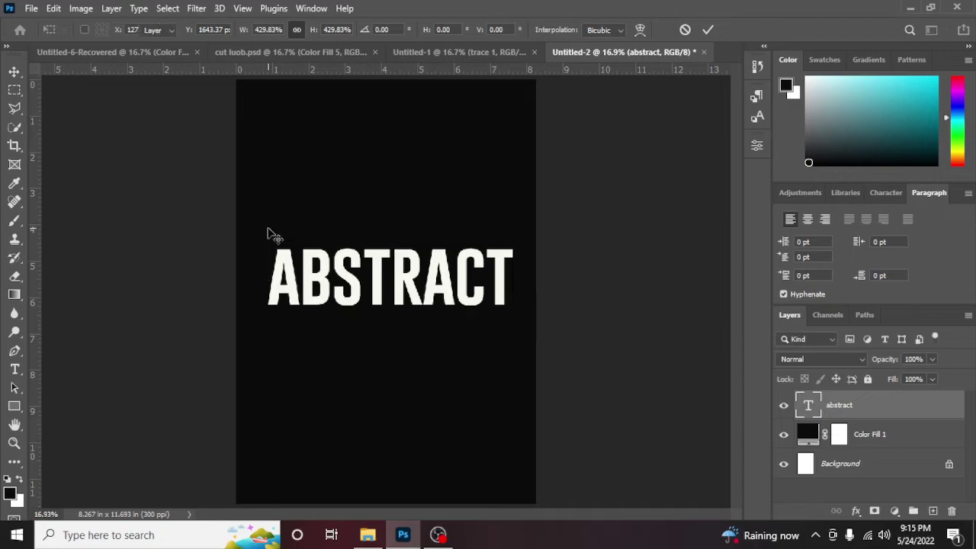
key("ctrl+plus")
key("ctrl+plus")
key("ctrl+plus")
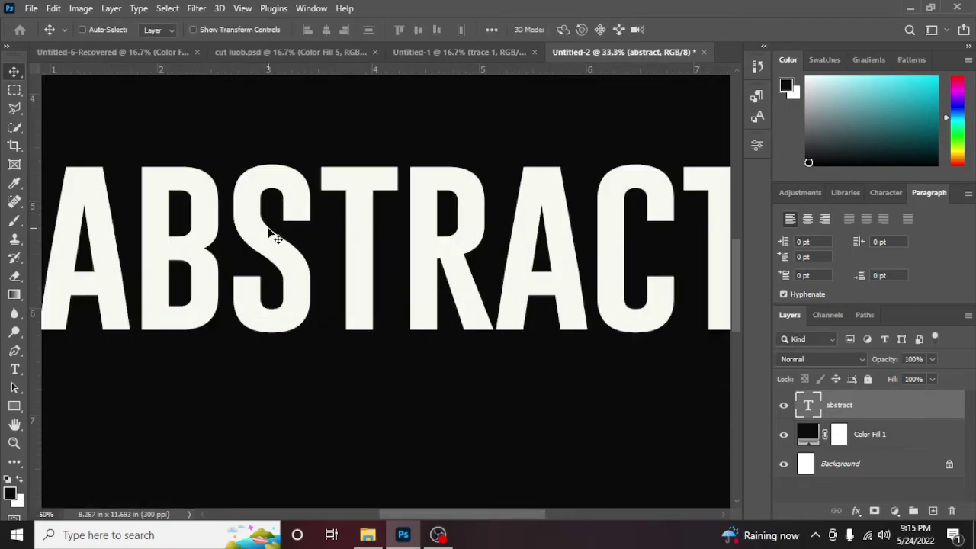
key("ctrl+minus")
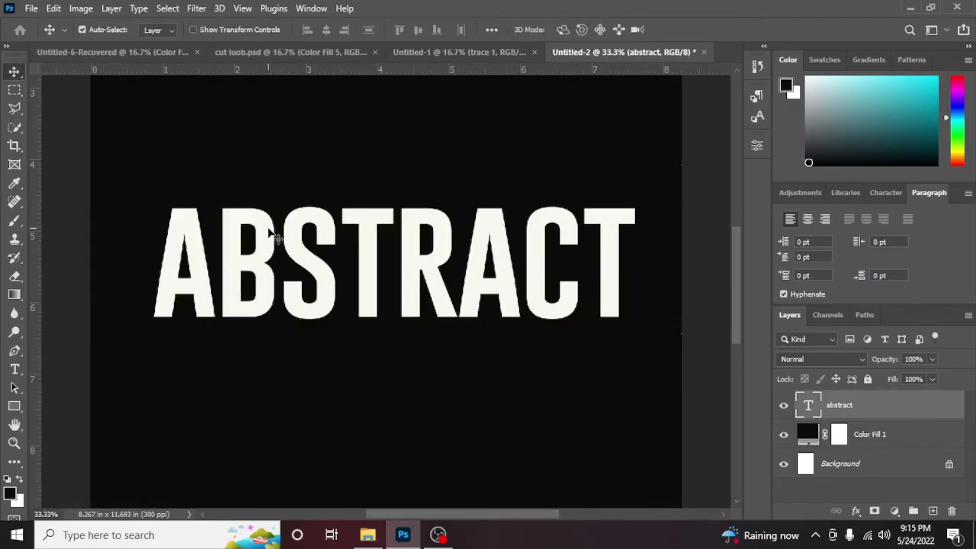
key("ctrl+plus")
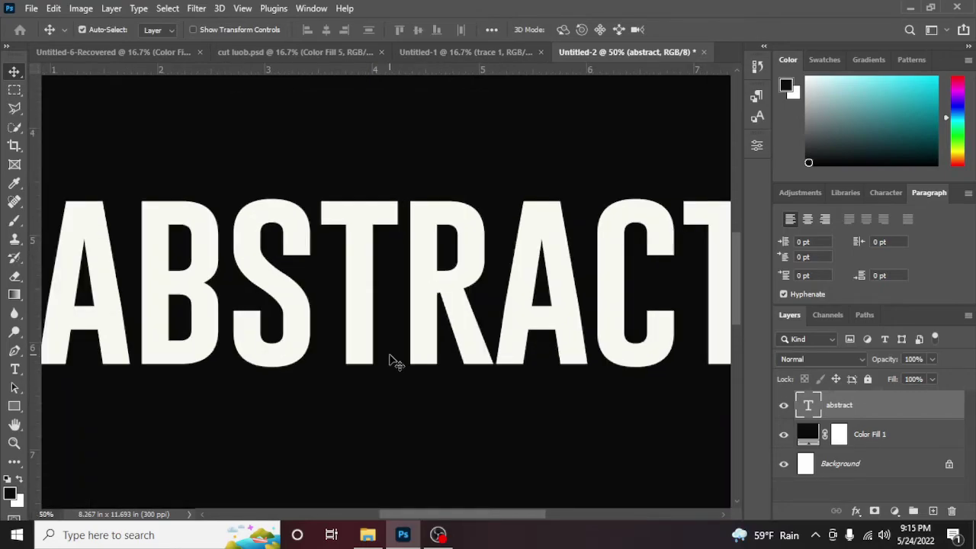
scroll(471, 366, "left", 2)
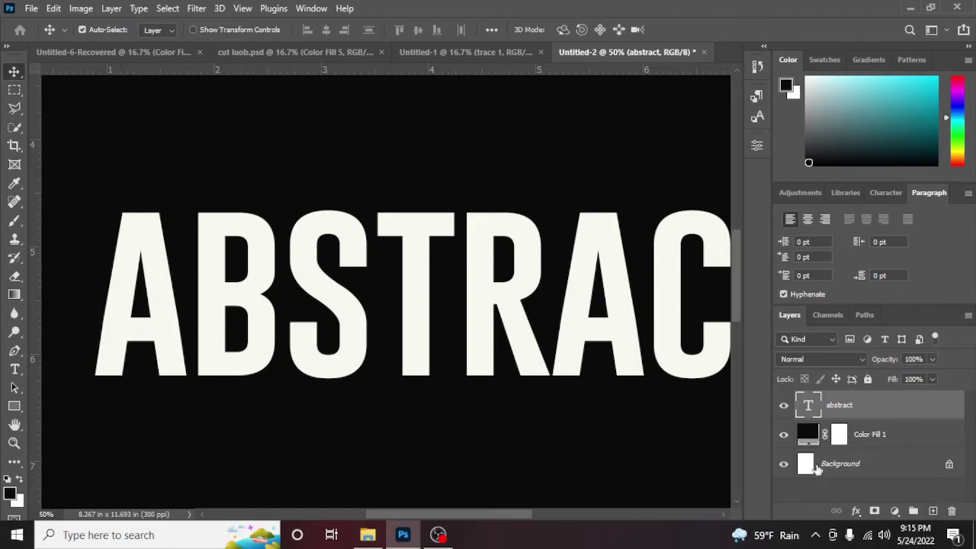
Step: Add an empty Layer 1 above the text and choose the Polygonal Lasso Tool
left_click(935, 511)
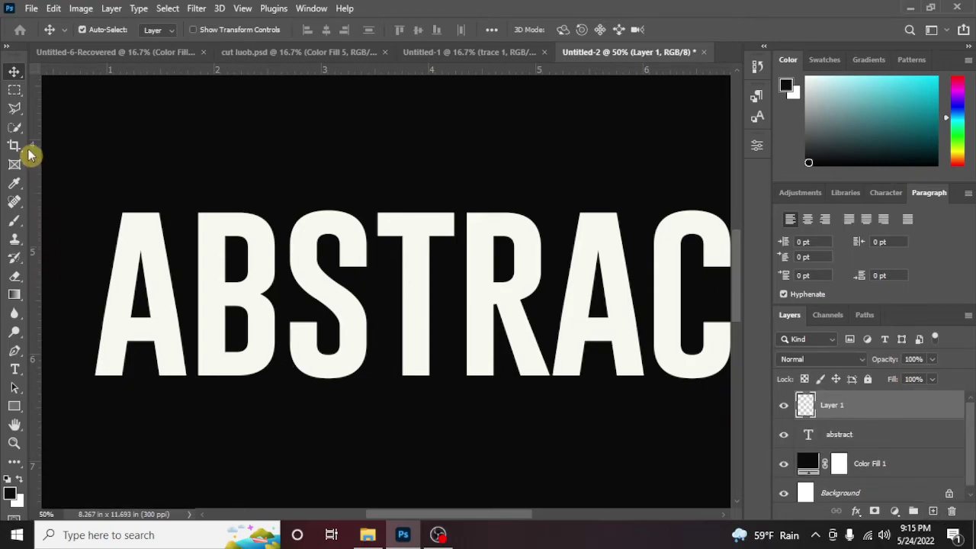
left_click(15, 109)
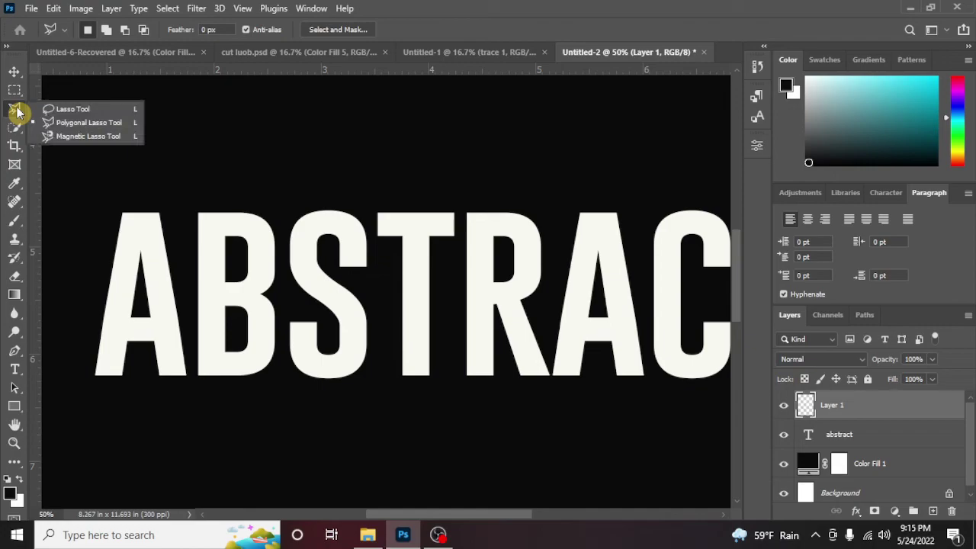
left_click(67, 129)
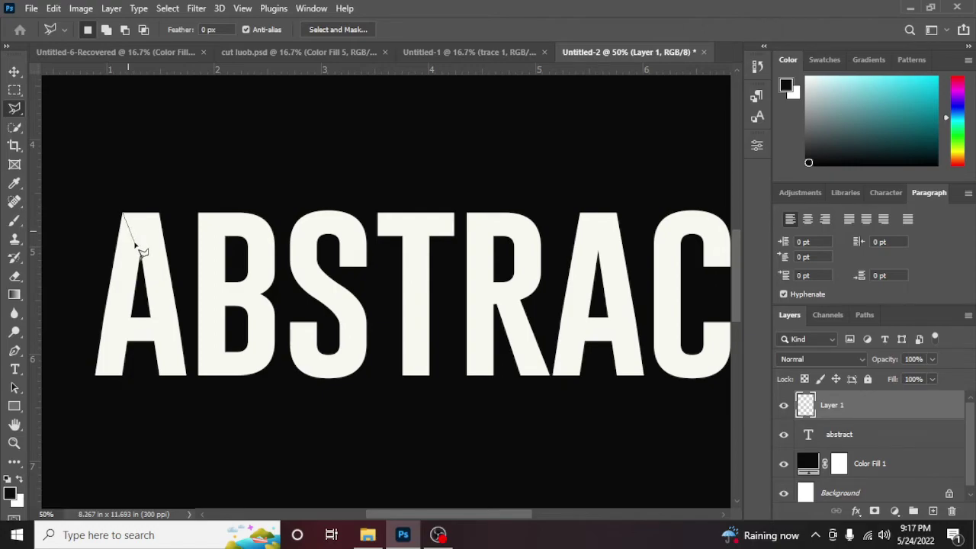
Step: Trace a closed zigzag of angular shards across the letter A
left_click(141, 248)
left_click(158, 214)
left_click(120, 260)
left_click(101, 347)
left_click(121, 375)
left_click(95, 375)
left_click(130, 347)
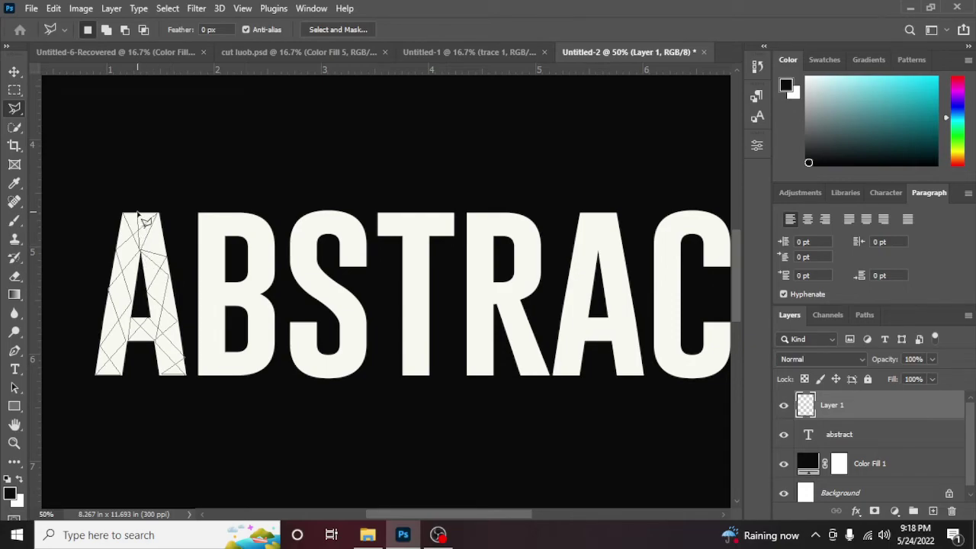
left_click(138, 214)
left_click(127, 218)
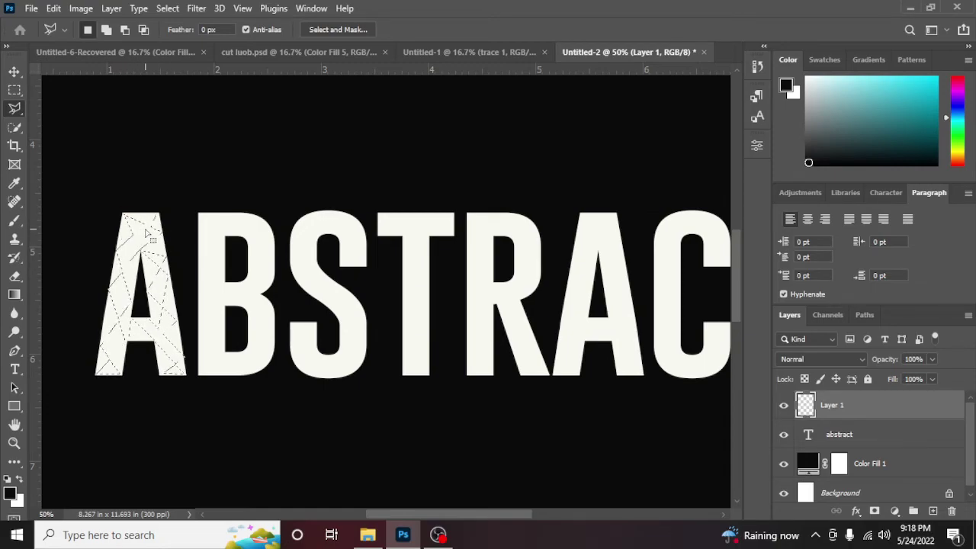
Step: Stroke the shard selection with a 3 px black line, then deselect
right_click(146, 233)
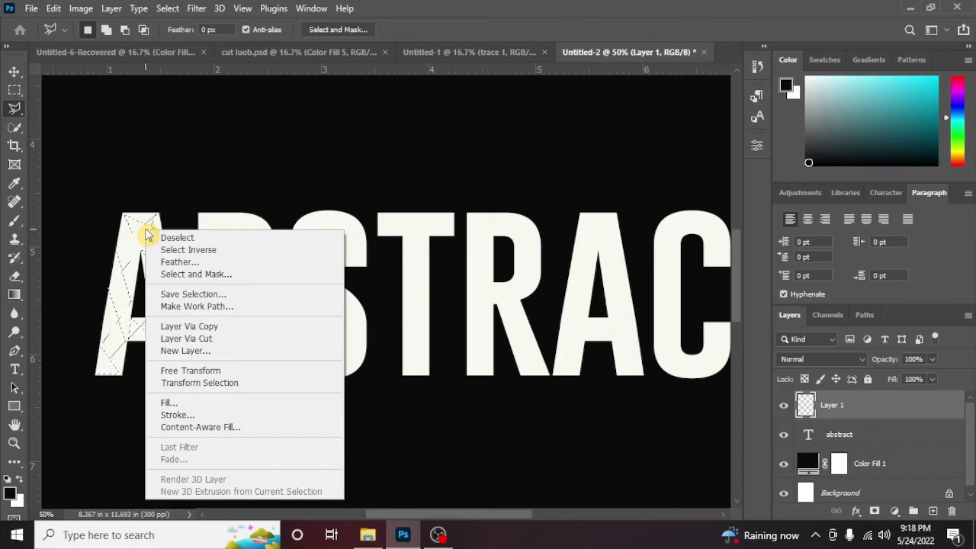
left_click(191, 414)
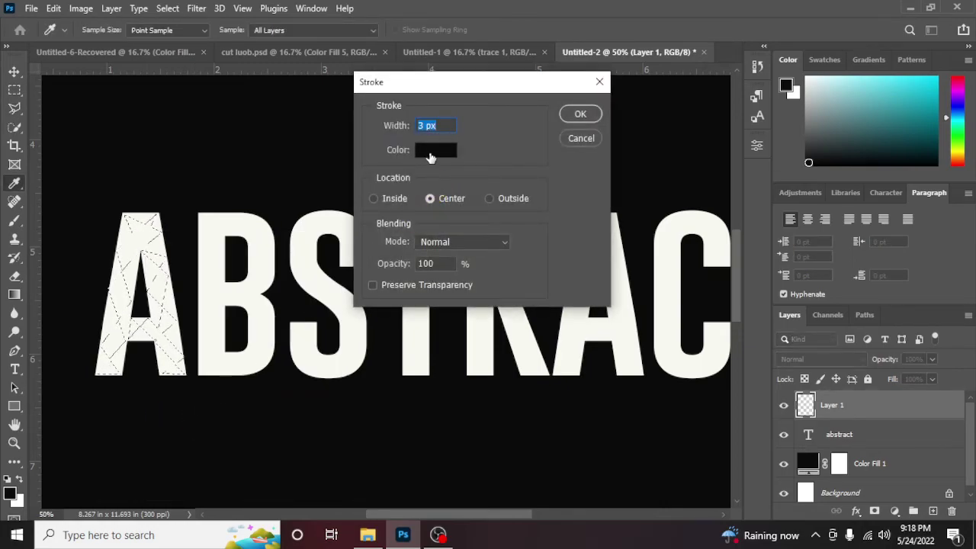
left_click(581, 116)
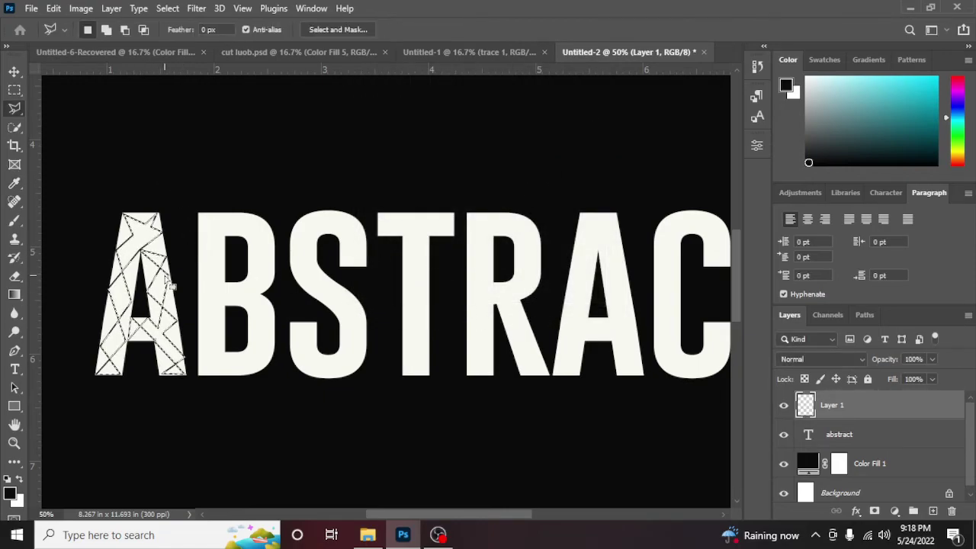
key("ctrl+d")
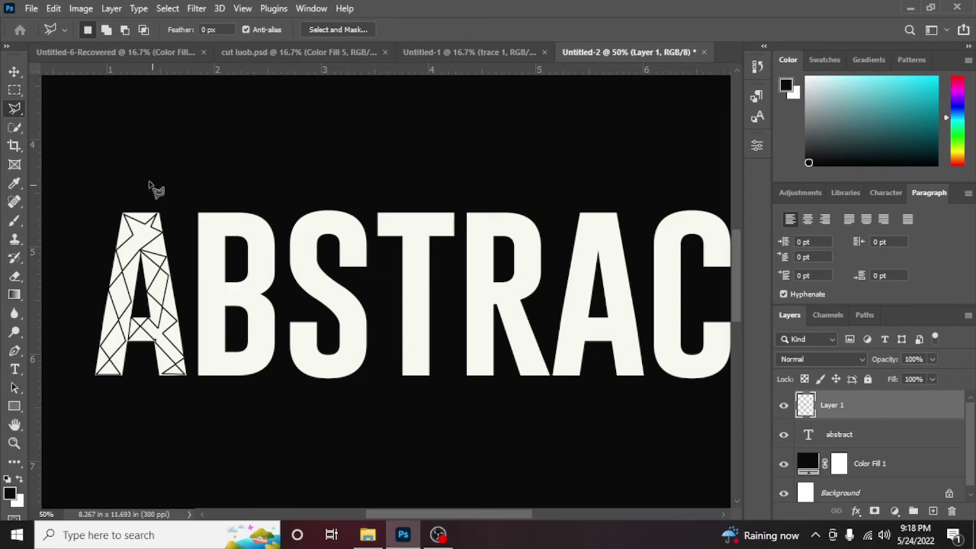
scroll(158, 303, "down", 1)
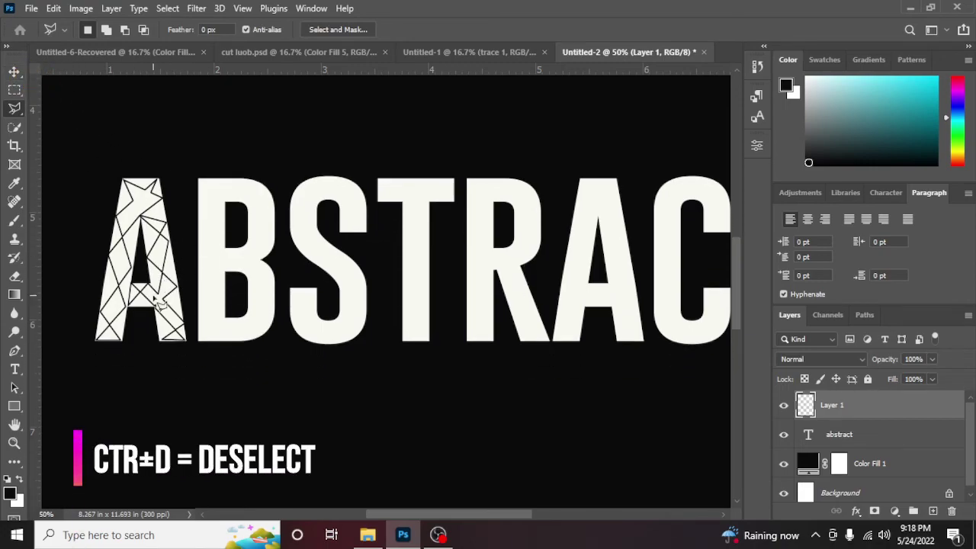
scroll(158, 302, "down", 1)
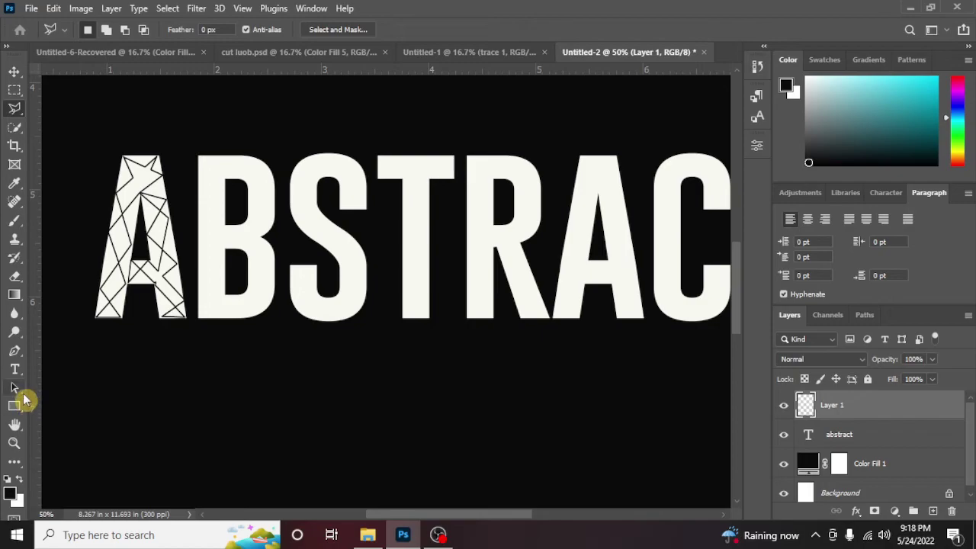
Step: With the Pen tool zoomed in, draw a closed triangular path over the A's top facet
key("p")
scroll(129, 290, "up", 1)
key("ctrl+plus")
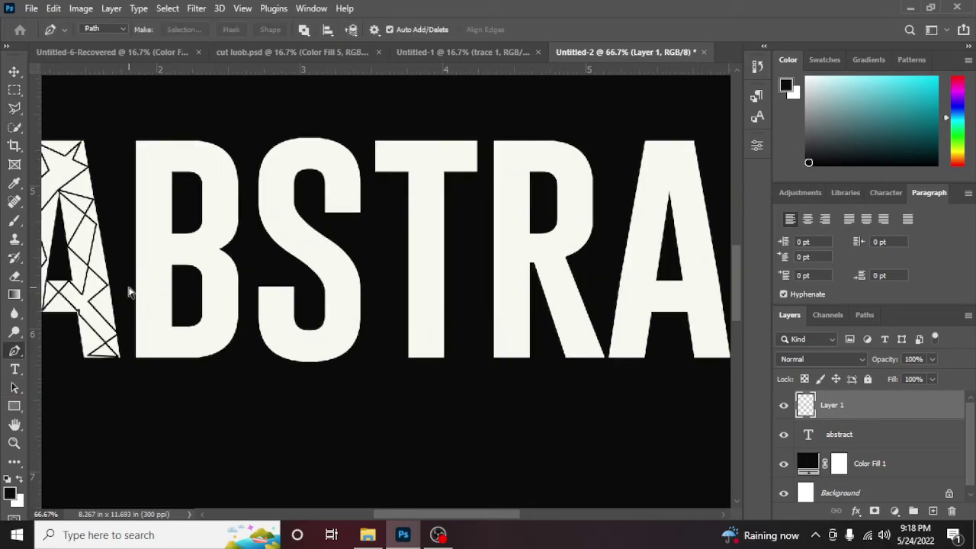
key("ctrl+plus")
left_click_drag(424, 514, 366, 513)
scroll(386, 451, "up", 2)
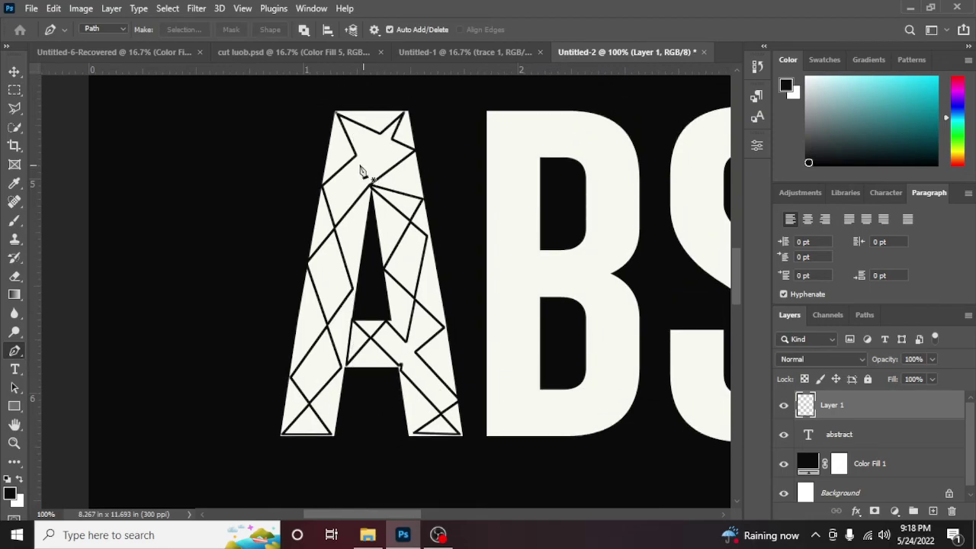
left_click(337, 115)
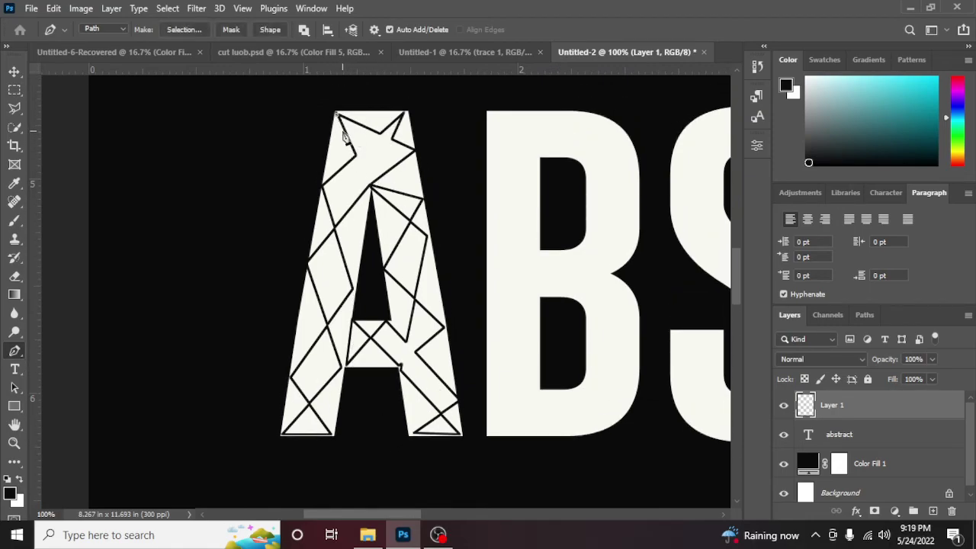
left_click(371, 184)
left_click(412, 153)
left_click(336, 115)
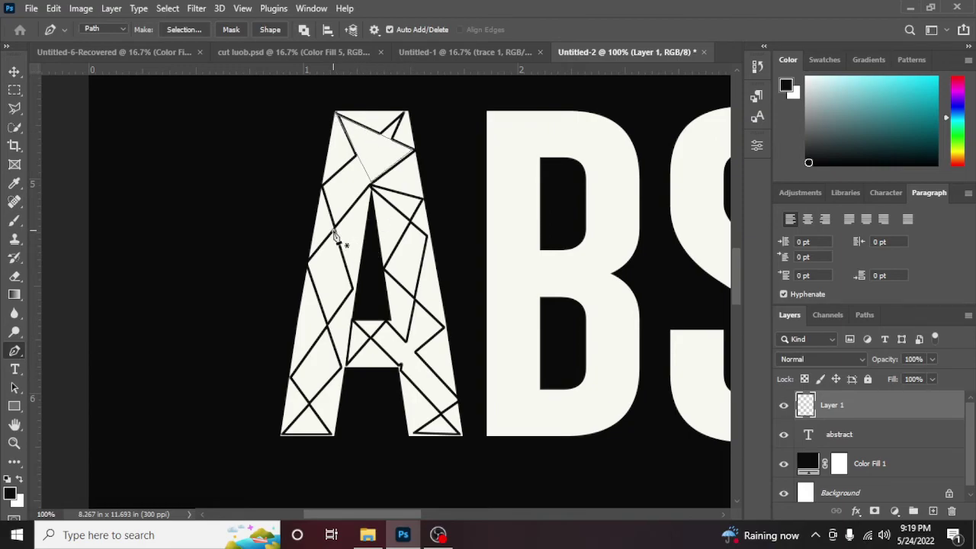
Step: Add triangular facet paths on the A's left leg and bottom, then convert them to a selection
left_click(333, 232)
left_click(328, 326)
left_click(307, 262)
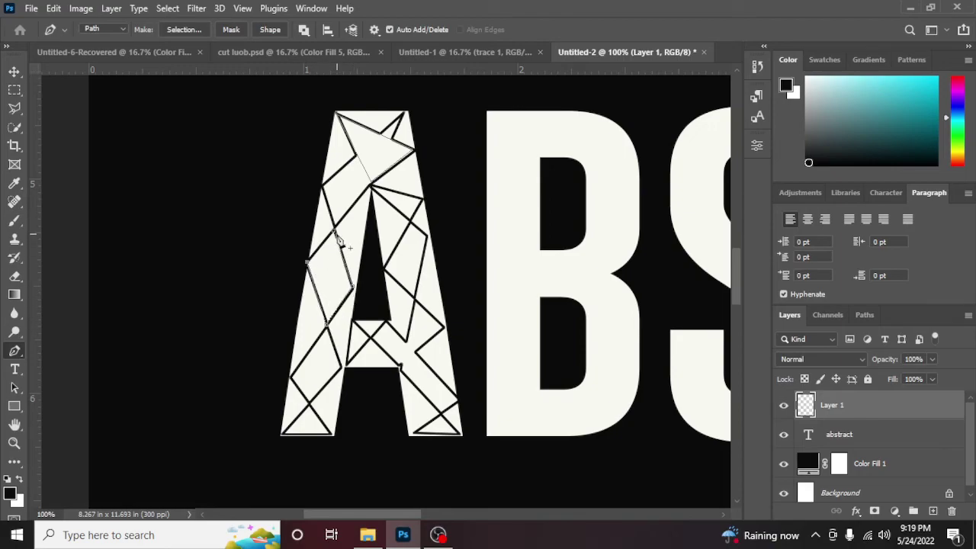
left_click(335, 235)
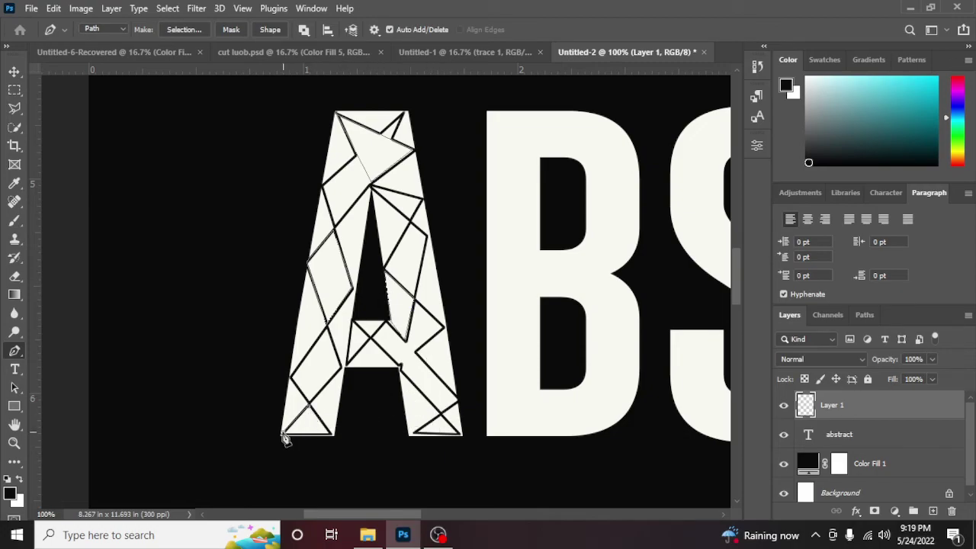
left_click(282, 433)
left_click(333, 433)
left_click(309, 408)
left_click(410, 435)
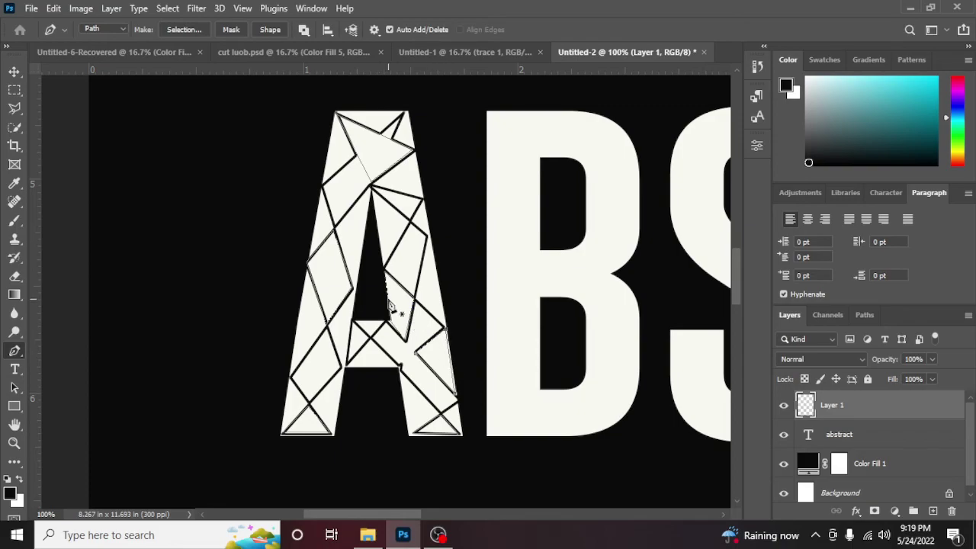
key("ctrl+Return")
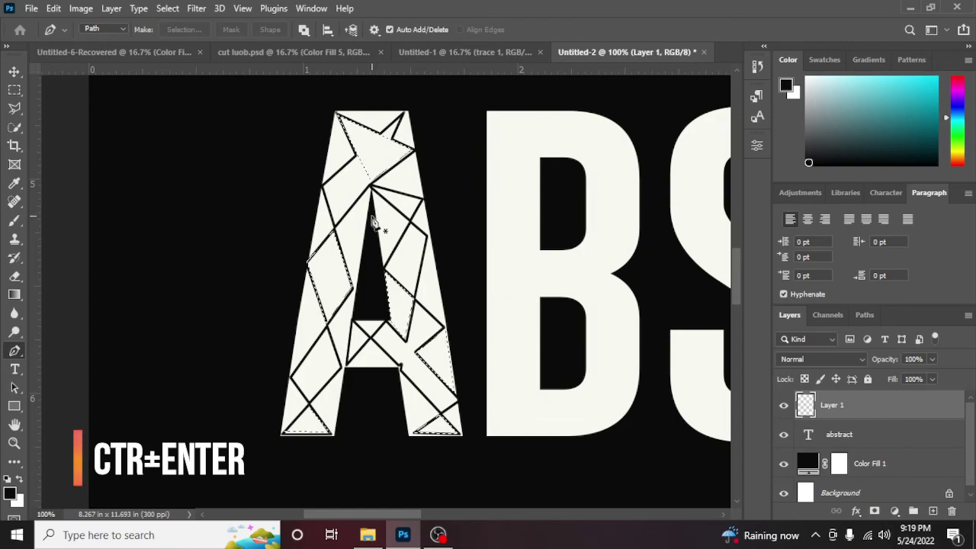
Step: Fill the selected facets with a new red #fd0c34 Solid Color layer
left_click(894, 511)
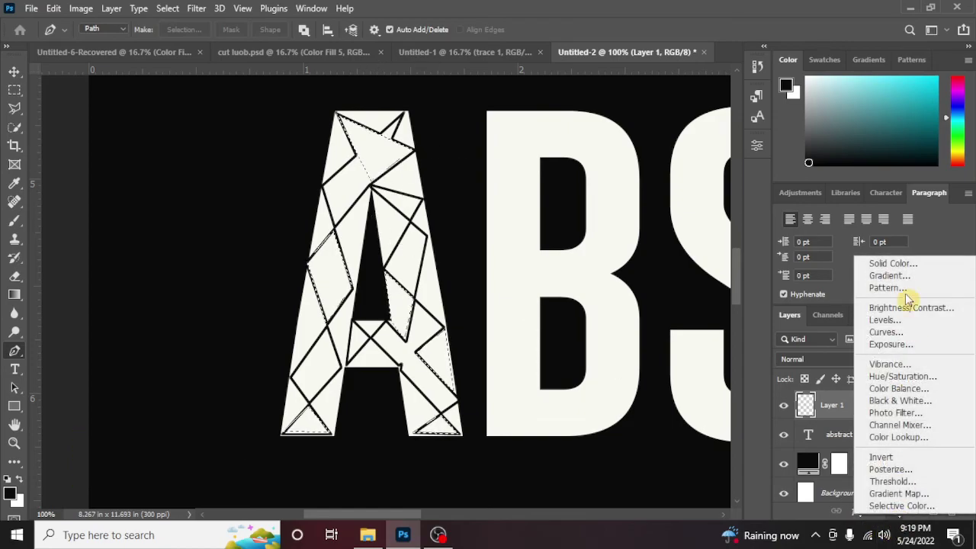
left_click(814, 526)
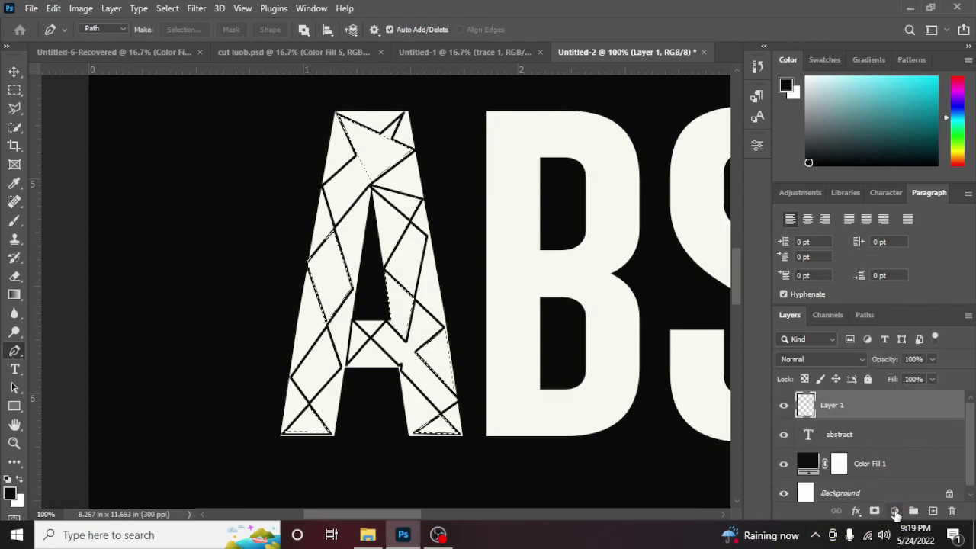
left_click(895, 511)
left_click(886, 258)
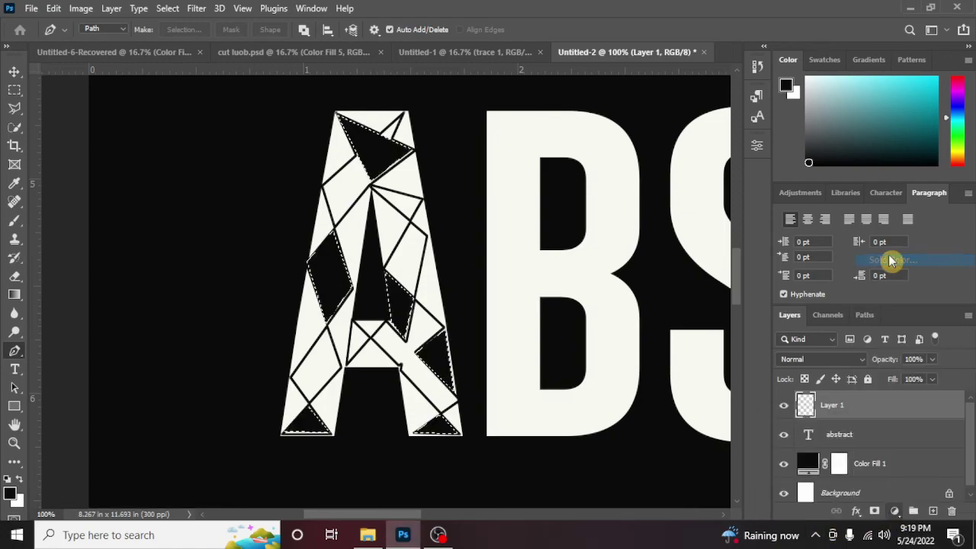
left_click_drag(229, 77, 774, 149)
left_click_drag(632, 349, 713, 187)
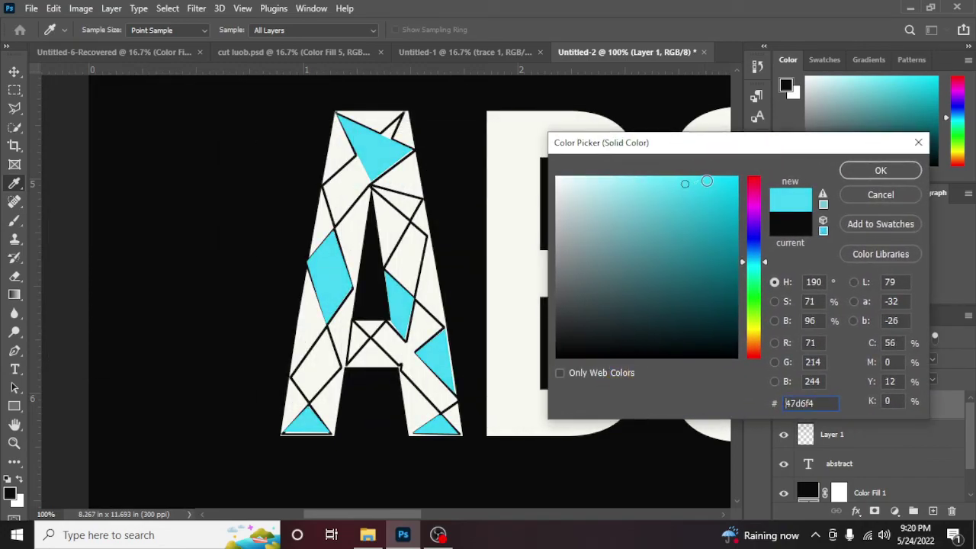
left_click_drag(713, 187, 758, 205)
left_click(729, 184)
left_click(759, 181)
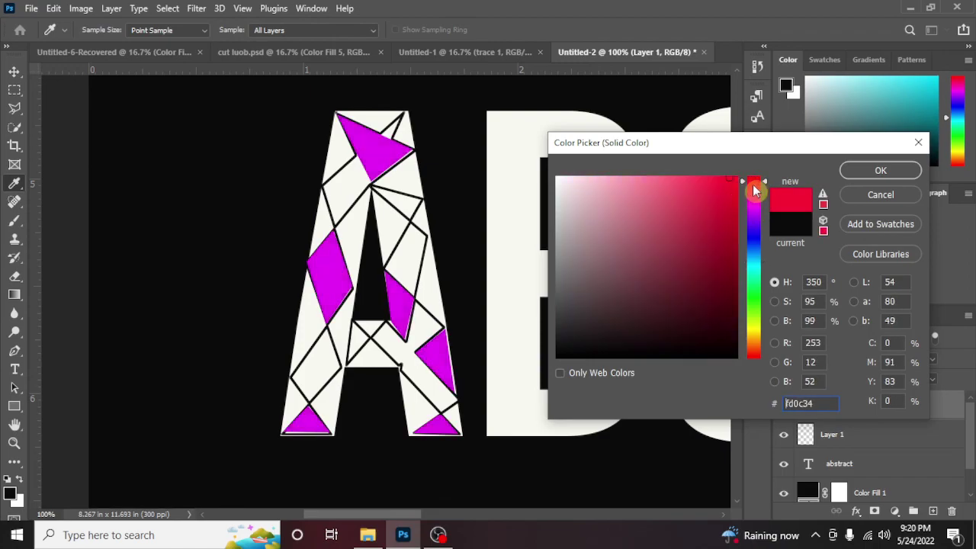
left_click(874, 170)
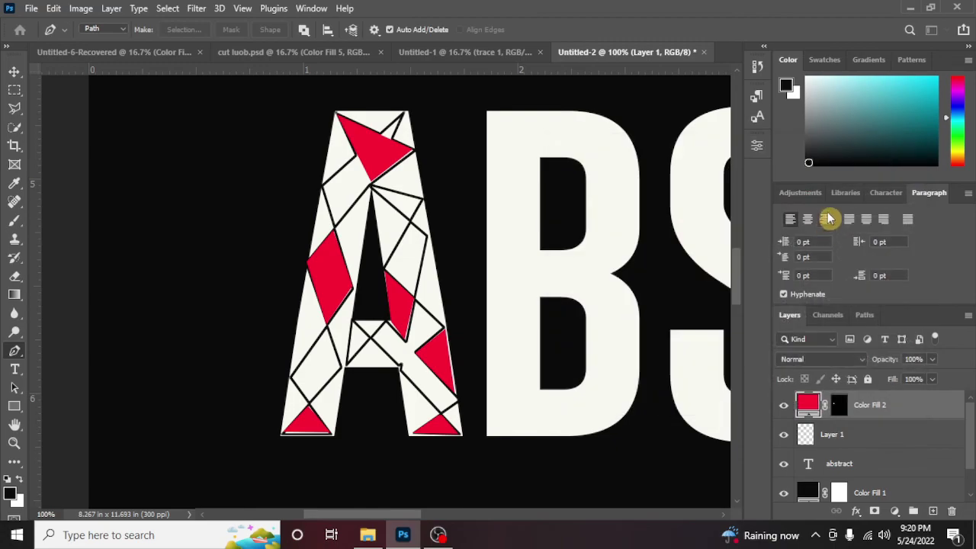
left_click_drag(353, 519, 393, 512)
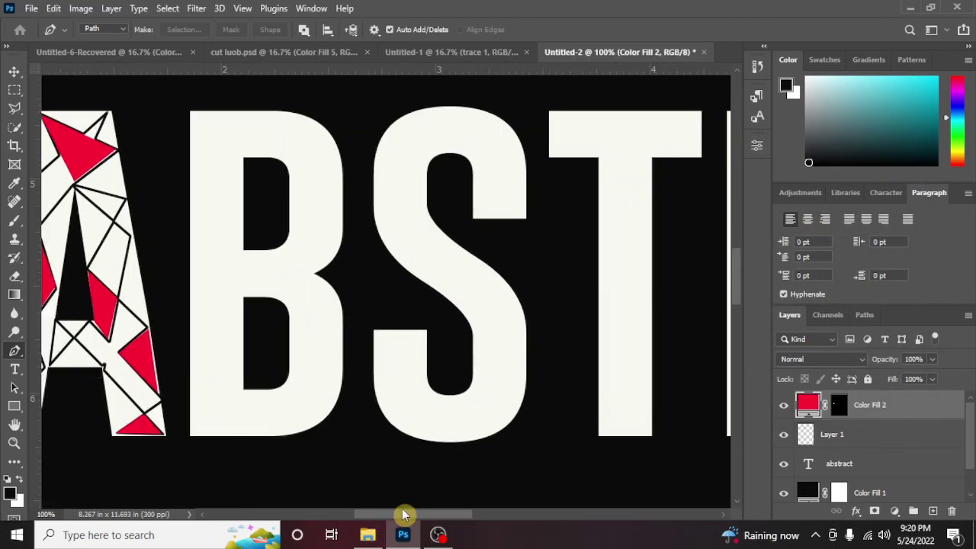